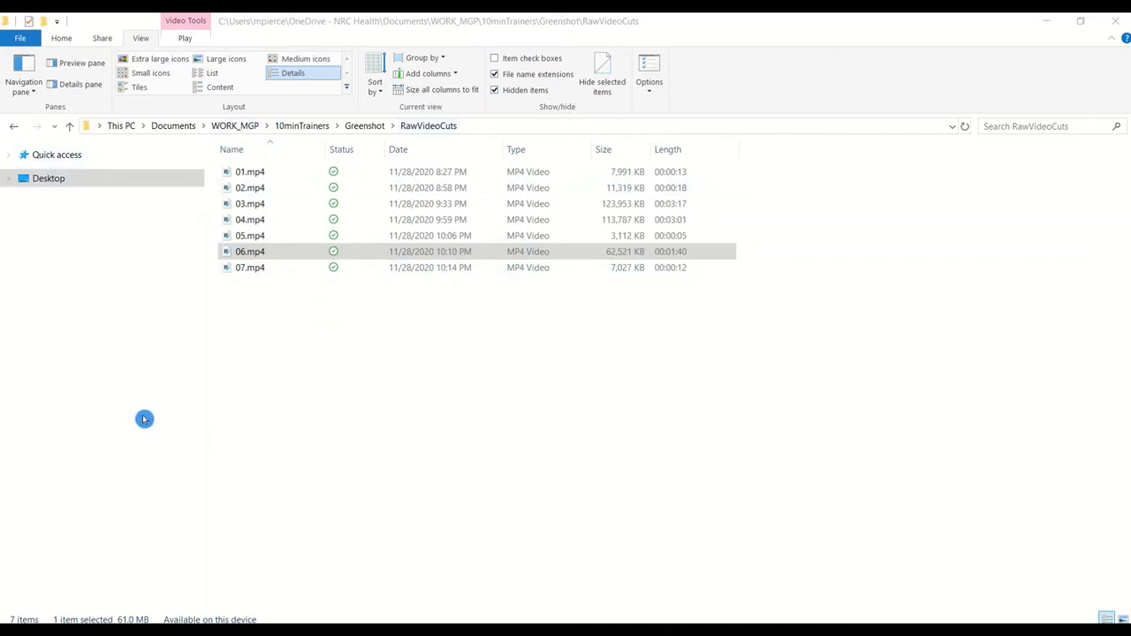
# Step: Select the file 07.mp4 in the RawVideoCuts folder
pyautogui.click(260, 269)
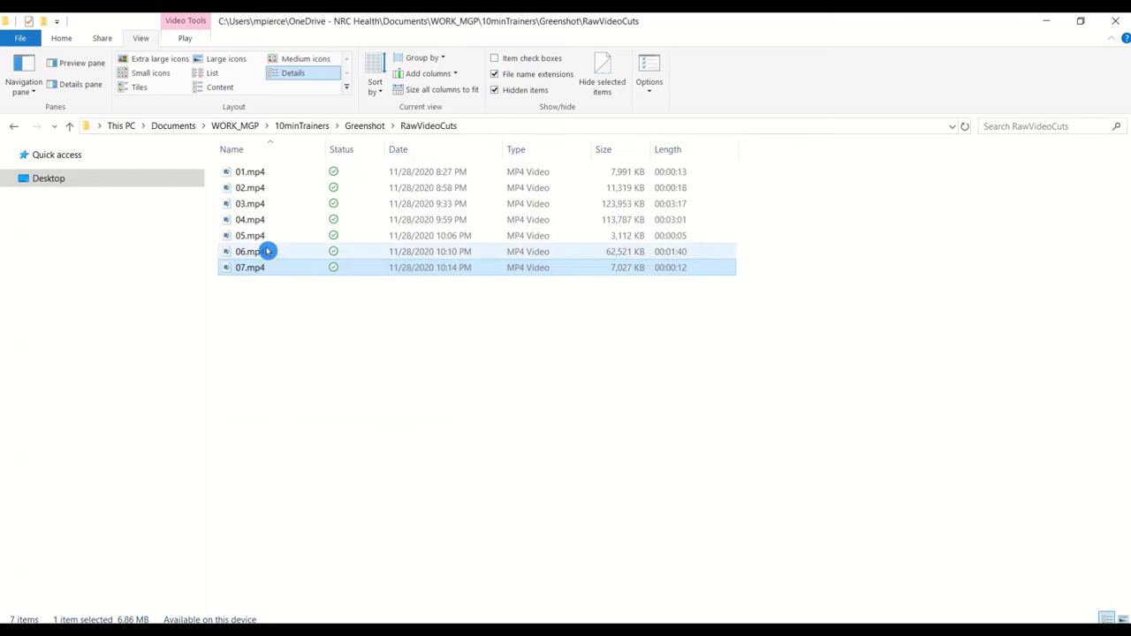
pyautogui.click(268, 251)
pyautogui.click(270, 266)
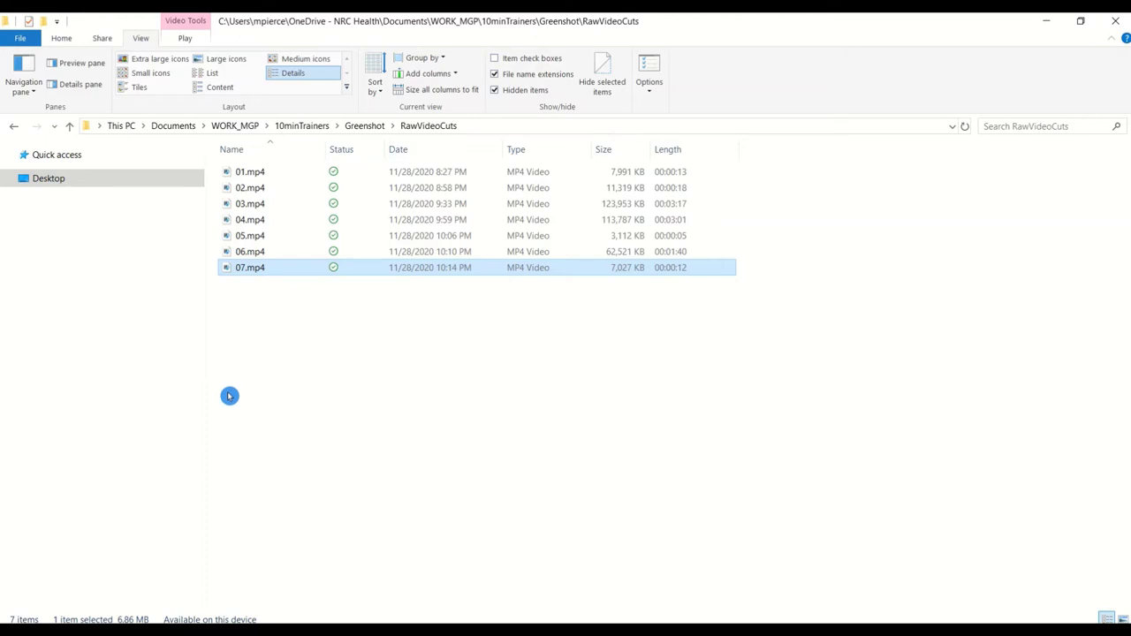
# Step: Capture a screen region of about 882 x 239 pixels covering the file list, including the column headers, with Greenshot
pyautogui.press('Print')
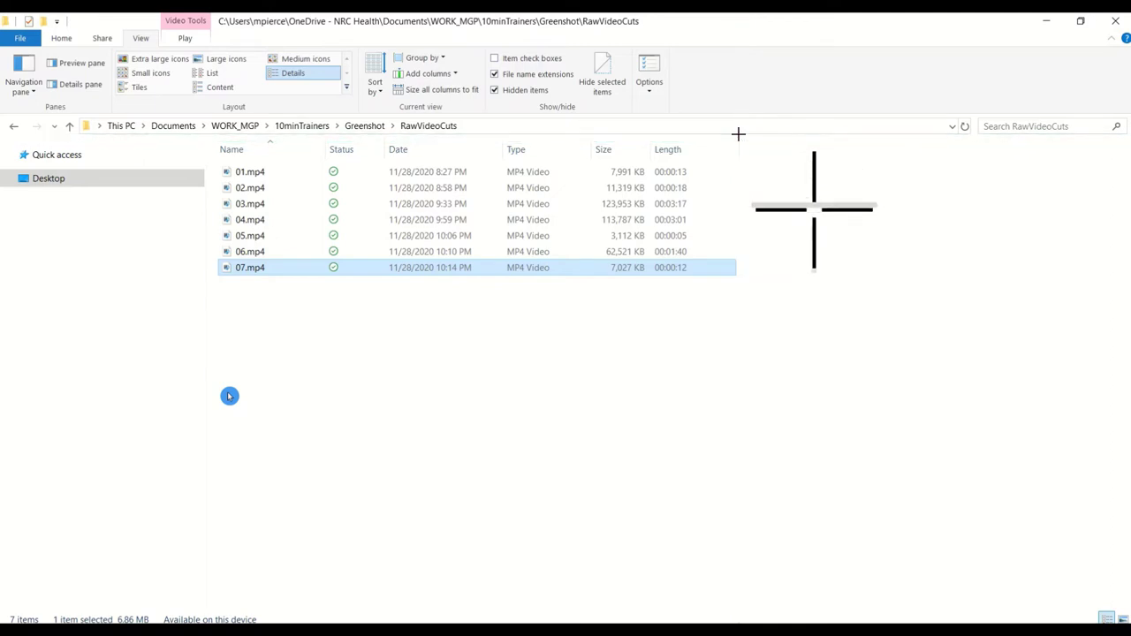
pyautogui.moveTo(739, 132); pyautogui.dragTo(218, 277)
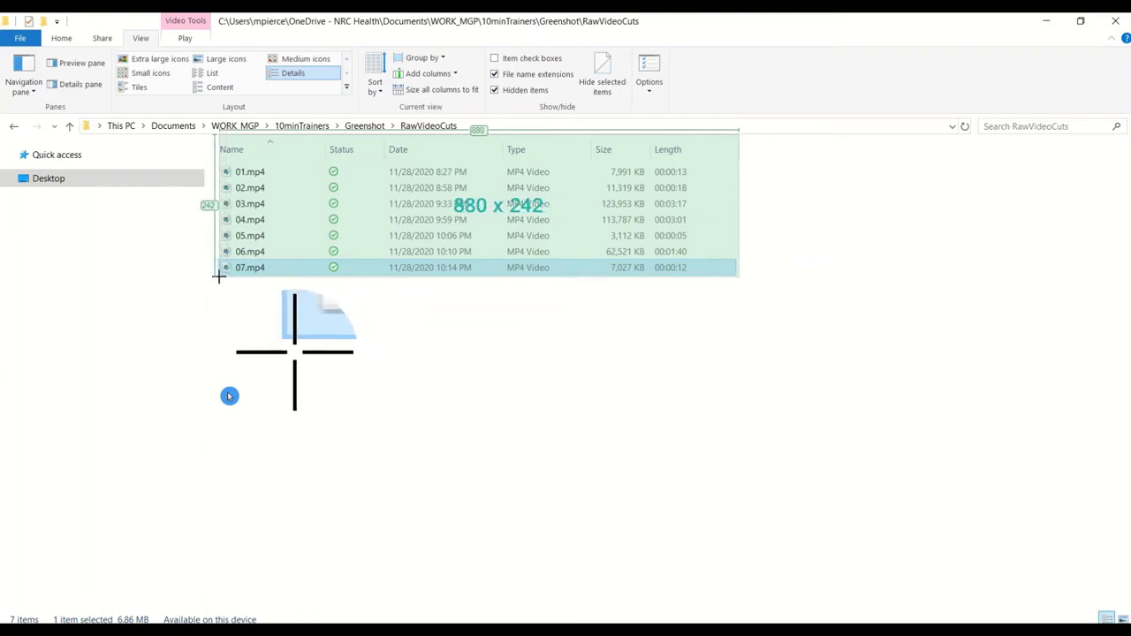
pyautogui.moveTo(218, 277); pyautogui.dragTo(217, 274)
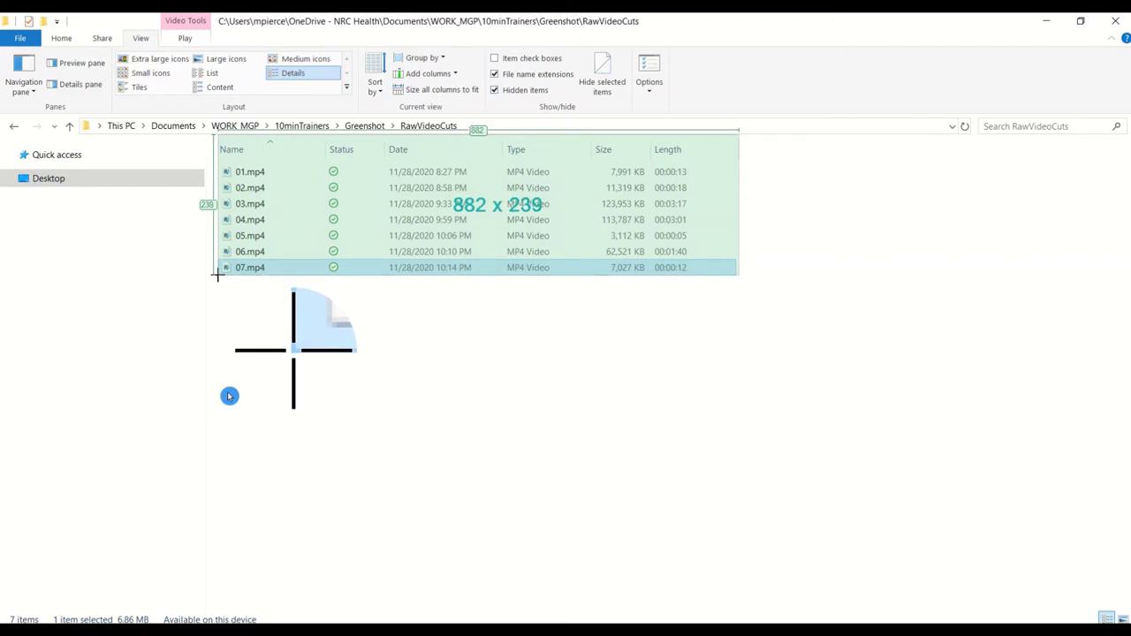
pyautogui.moveTo(217, 274); pyautogui.dragTo(217, 275)
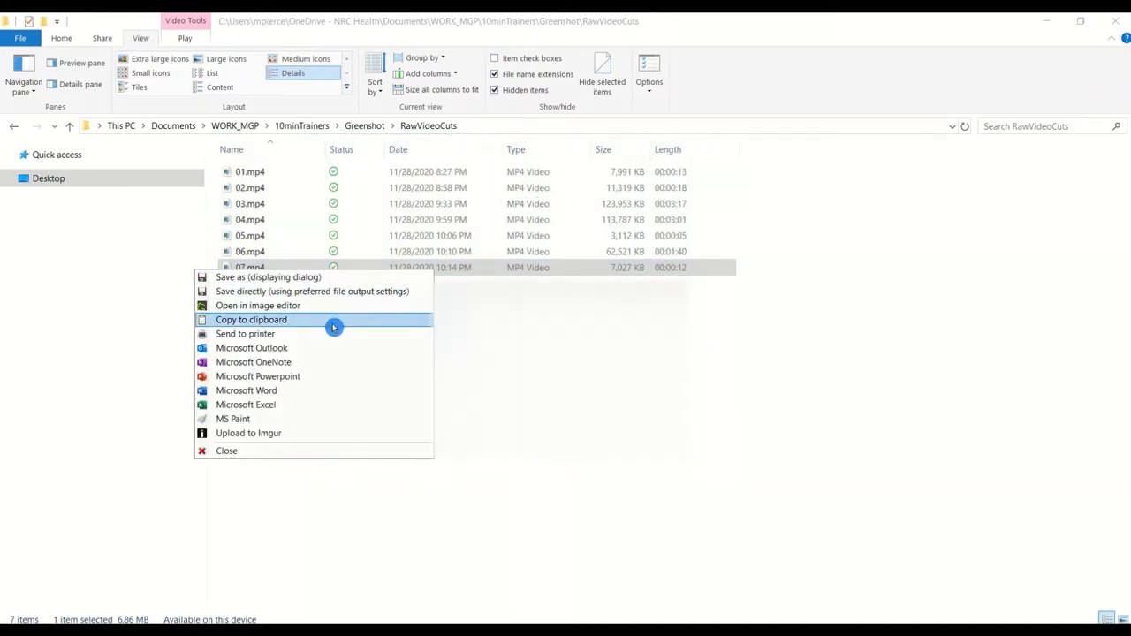
pyautogui.moveTo(334, 332)
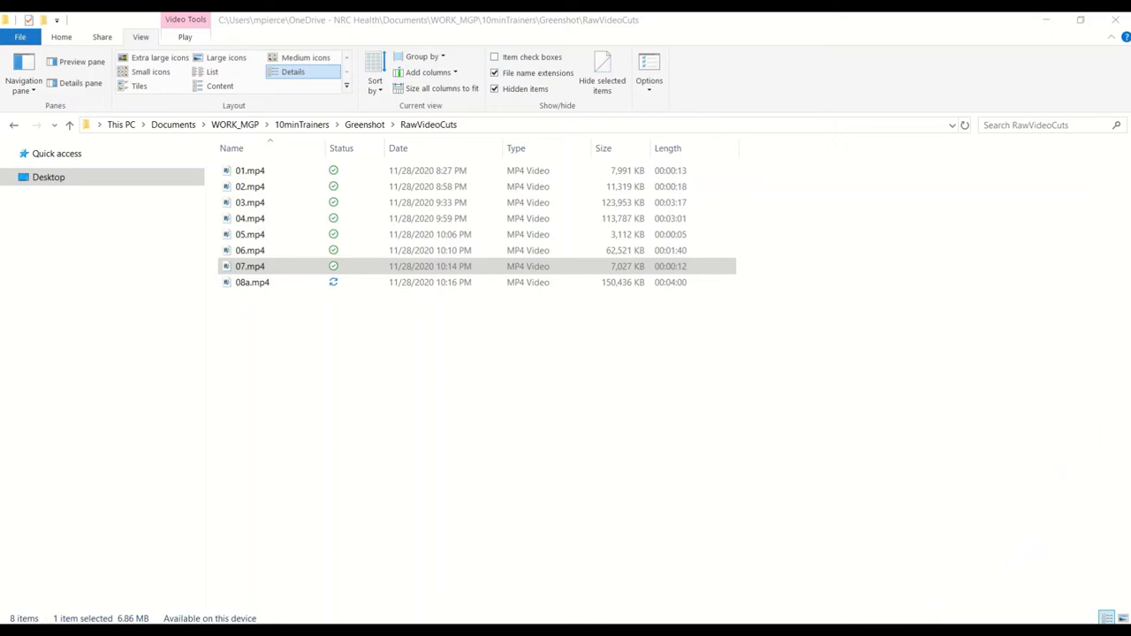
# Step: Open Greenshot's tray options and review the available capture modes, including Capture window, Capture full screen and Capture window from list
pyautogui.click(916, 631)
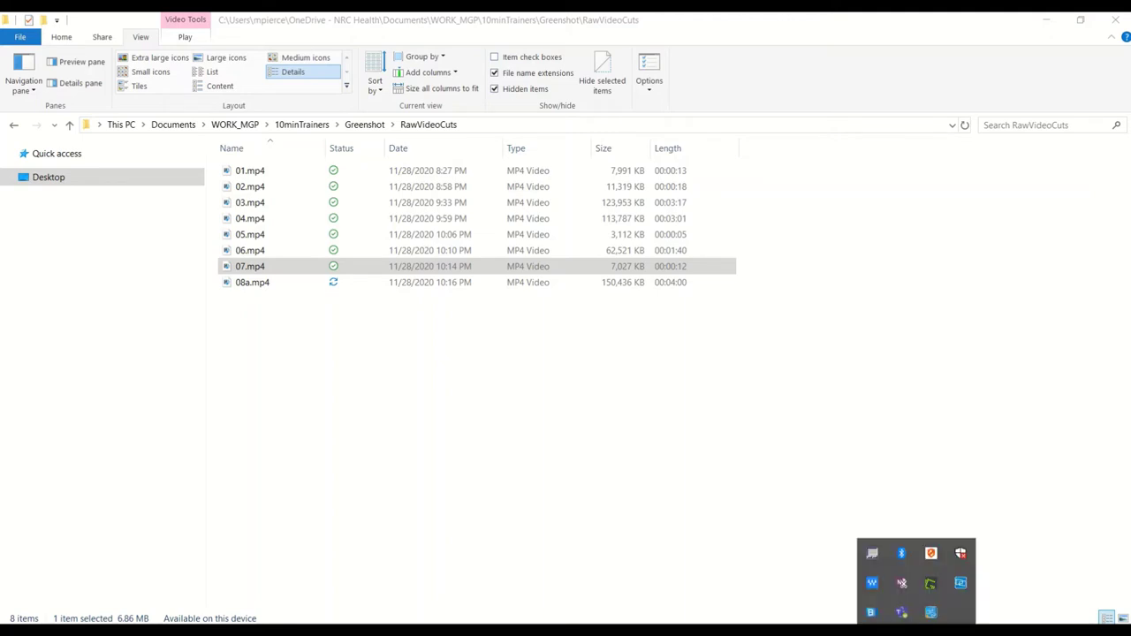
pyautogui.click(931, 585)
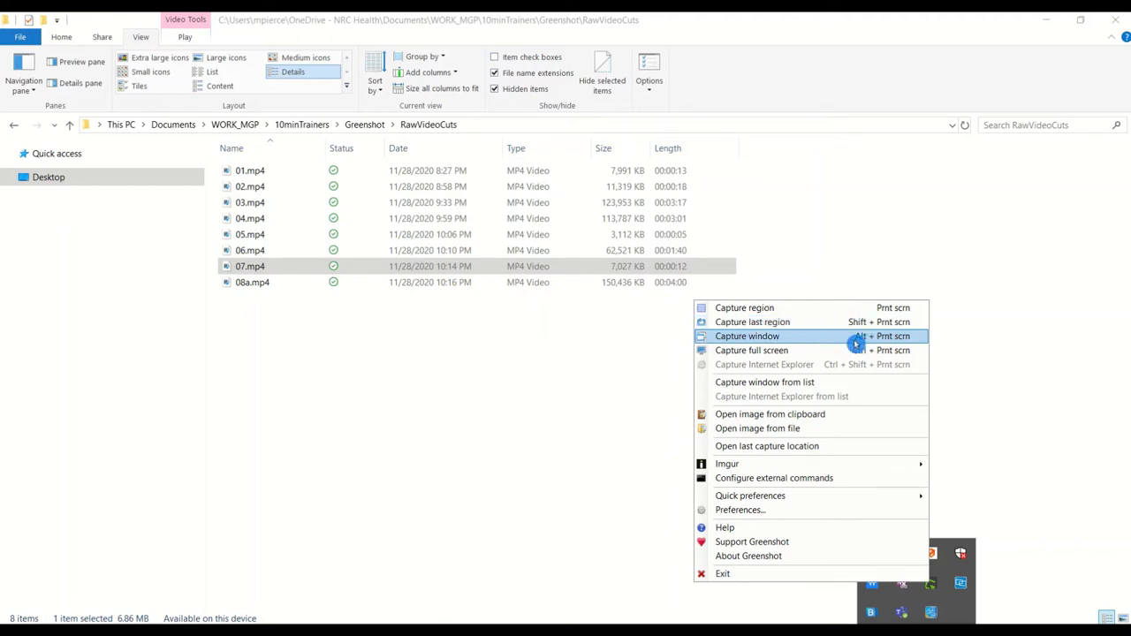
pyautogui.moveTo(820, 354)
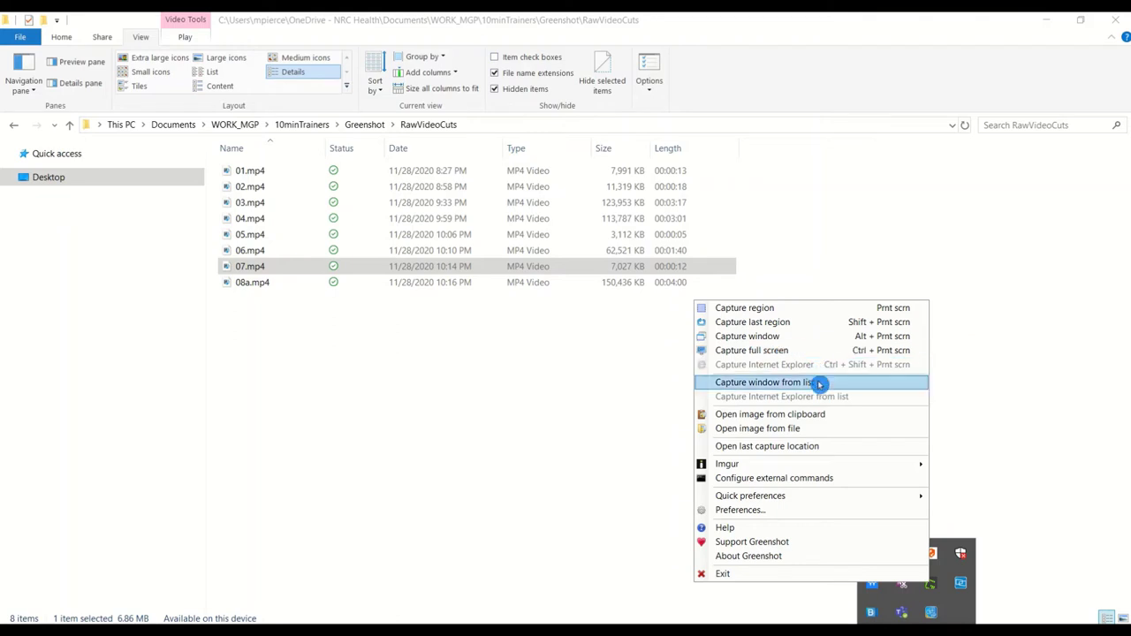
pyautogui.moveTo(818, 384)
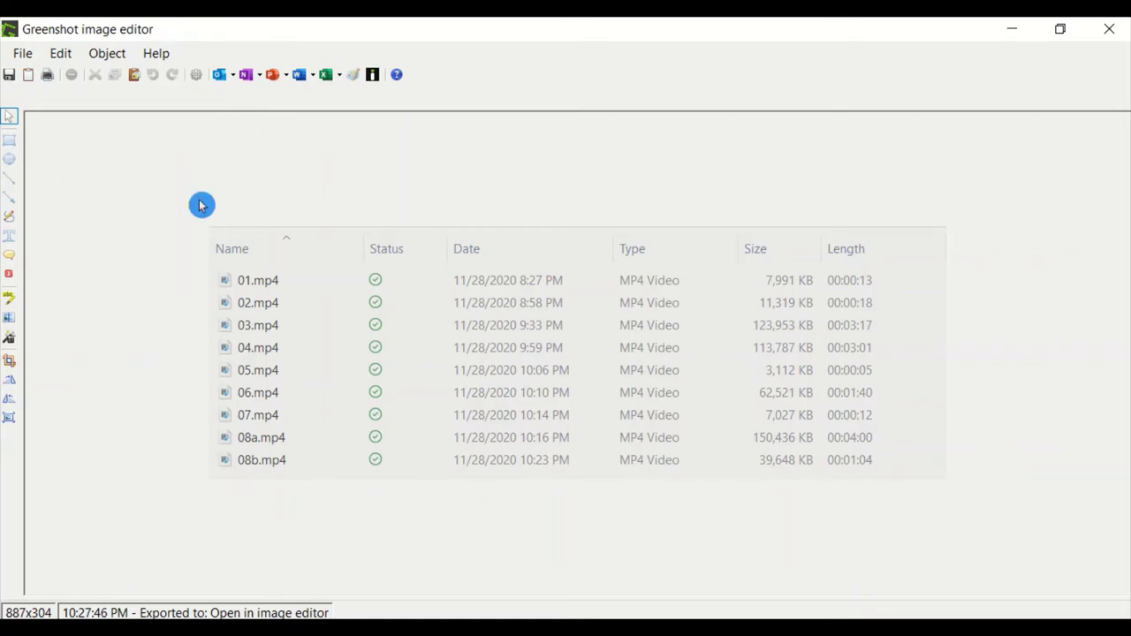
# Step: In the Greenshot image editor, draw a blue-filled rectangle over the file names 01.mp4 to 03.mp4
pyautogui.click(10, 140)
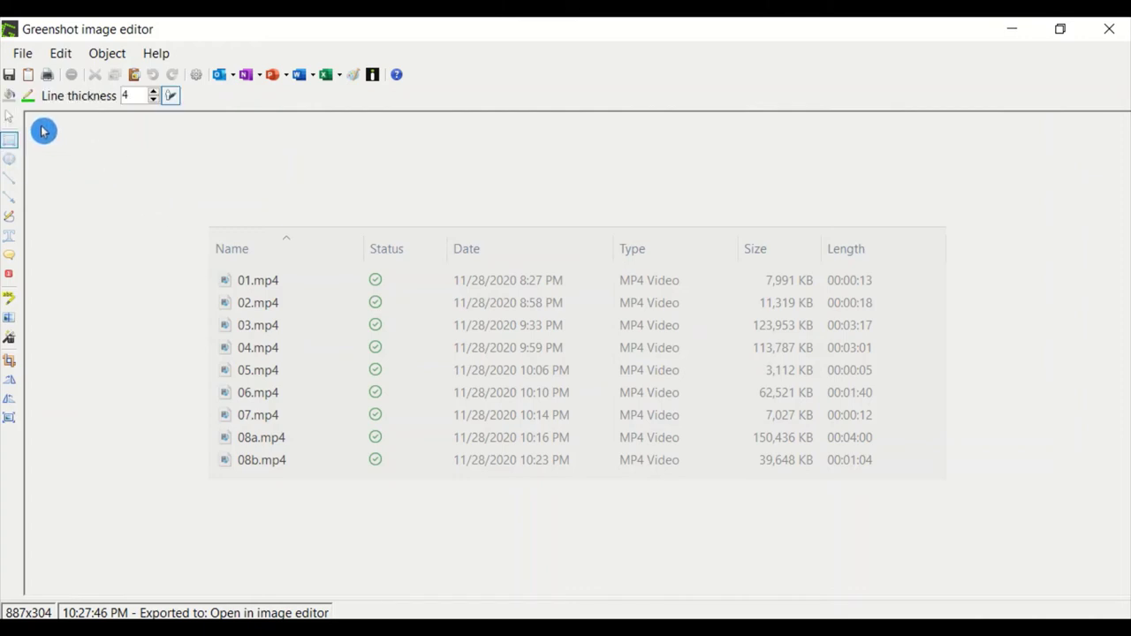
pyautogui.click(9, 96)
pyautogui.click(92, 288)
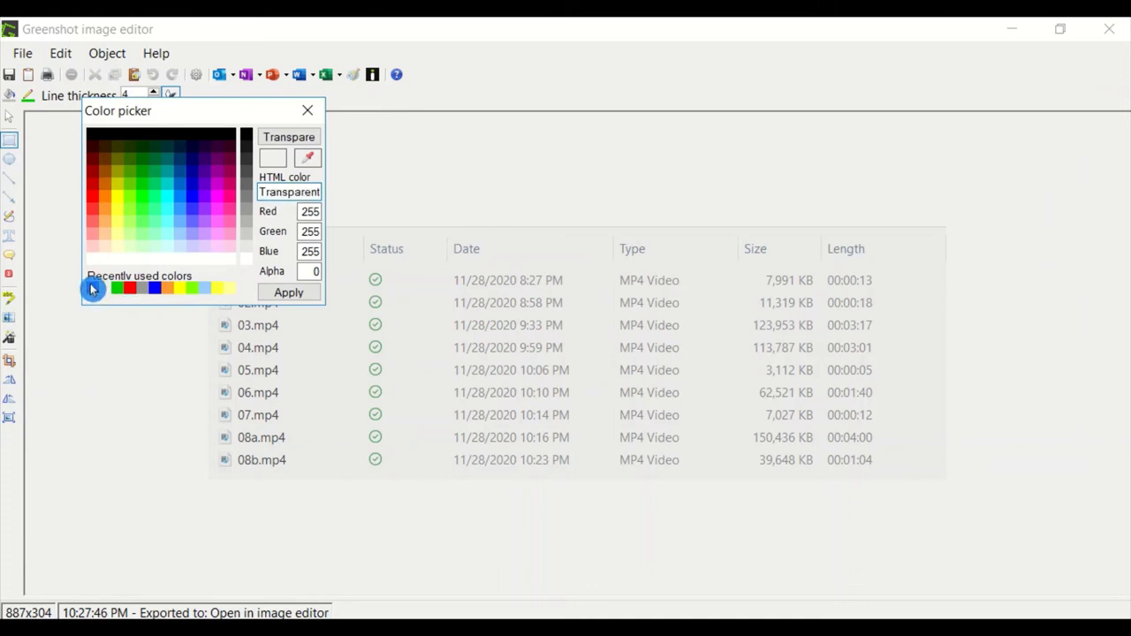
pyautogui.click(291, 292)
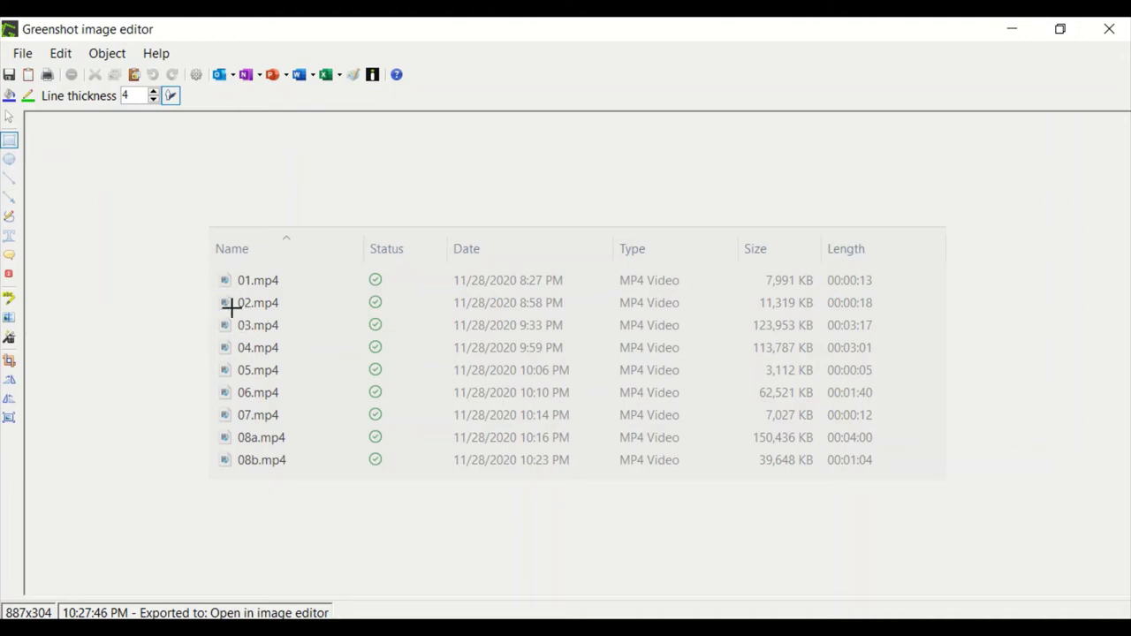
pyautogui.moveTo(216, 270)
pyautogui.mouseDown()
pyautogui.moveTo(236, 335)
pyautogui.moveTo(306, 335)
pyautogui.mouseUp()
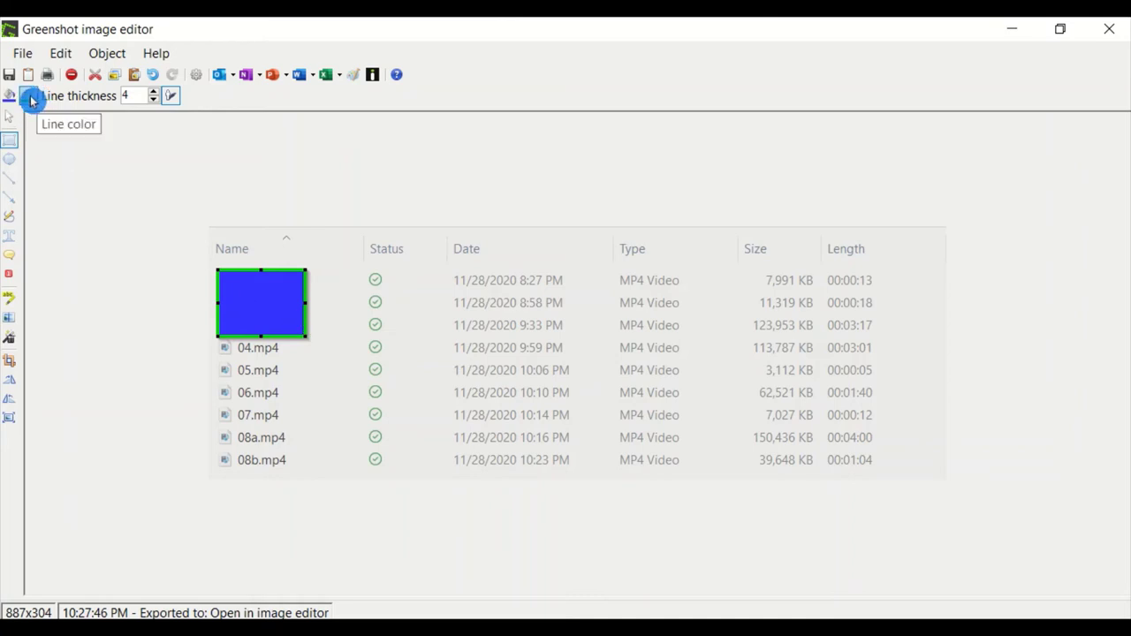
# Step: Make the rectangle's fill transparent and set its line color to red
pyautogui.click(10, 99)
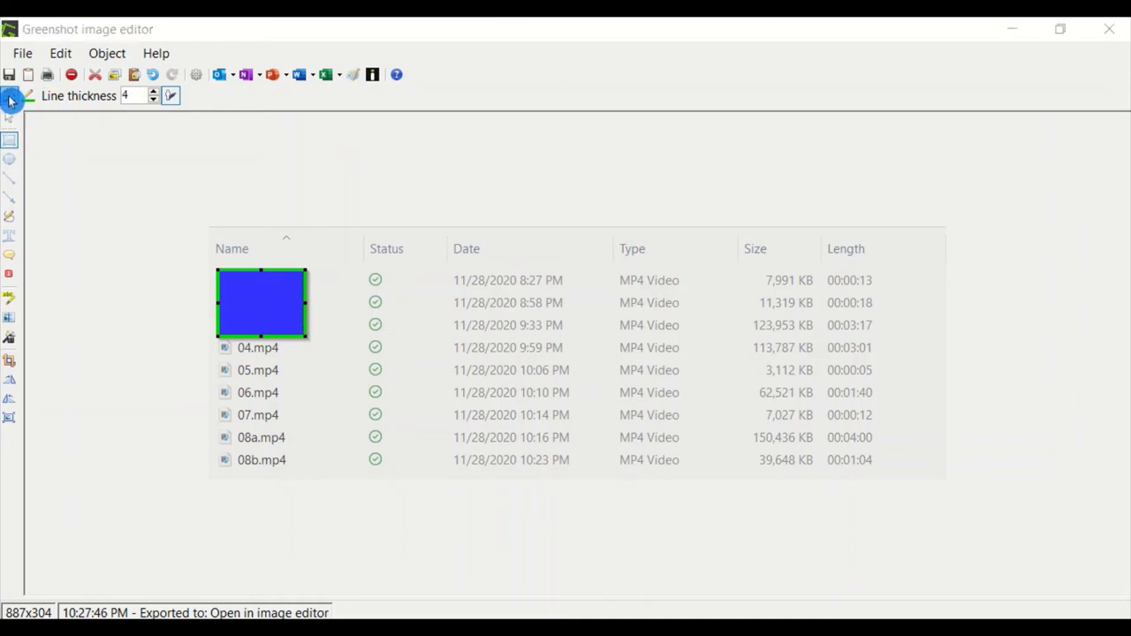
pyautogui.click(328, 164)
pyautogui.click(305, 320)
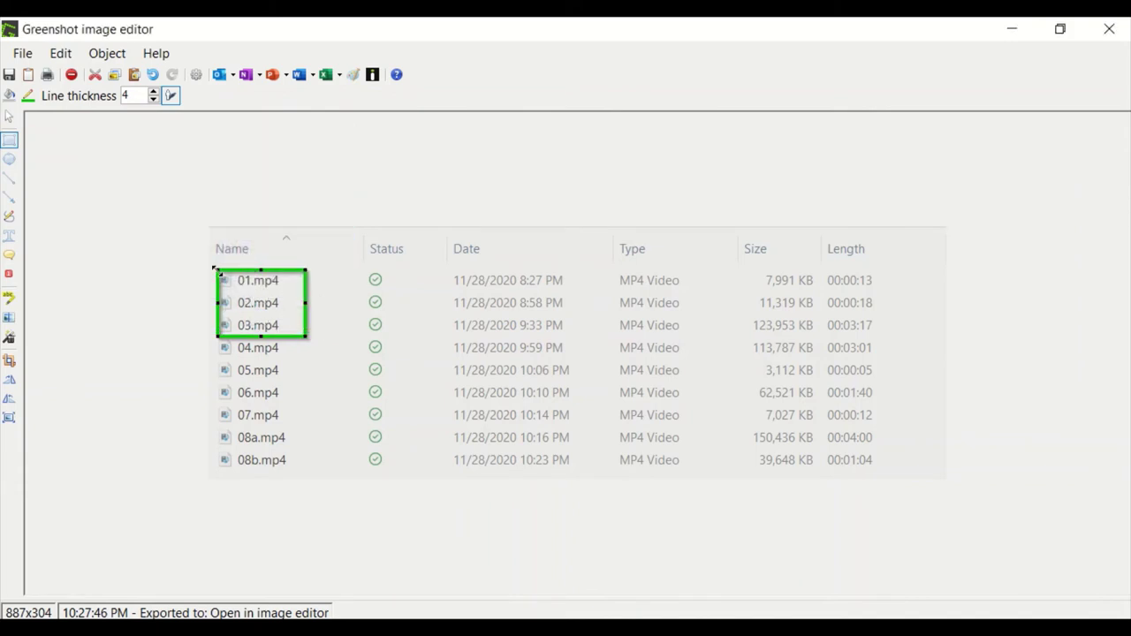
pyautogui.click(29, 97)
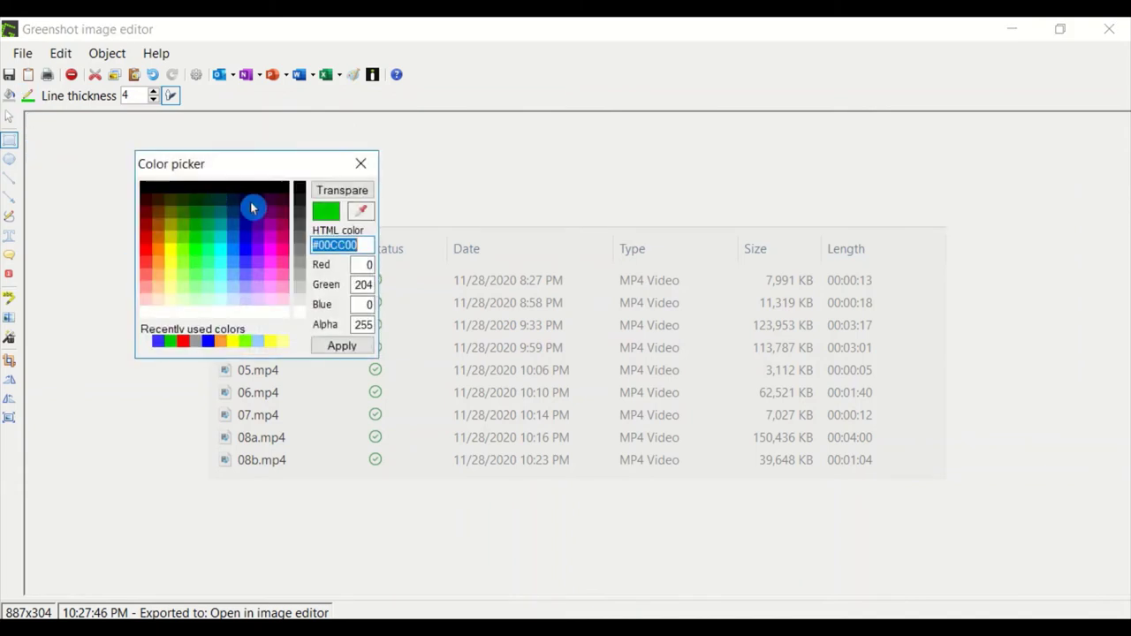
pyautogui.click(152, 240)
pyautogui.click(341, 348)
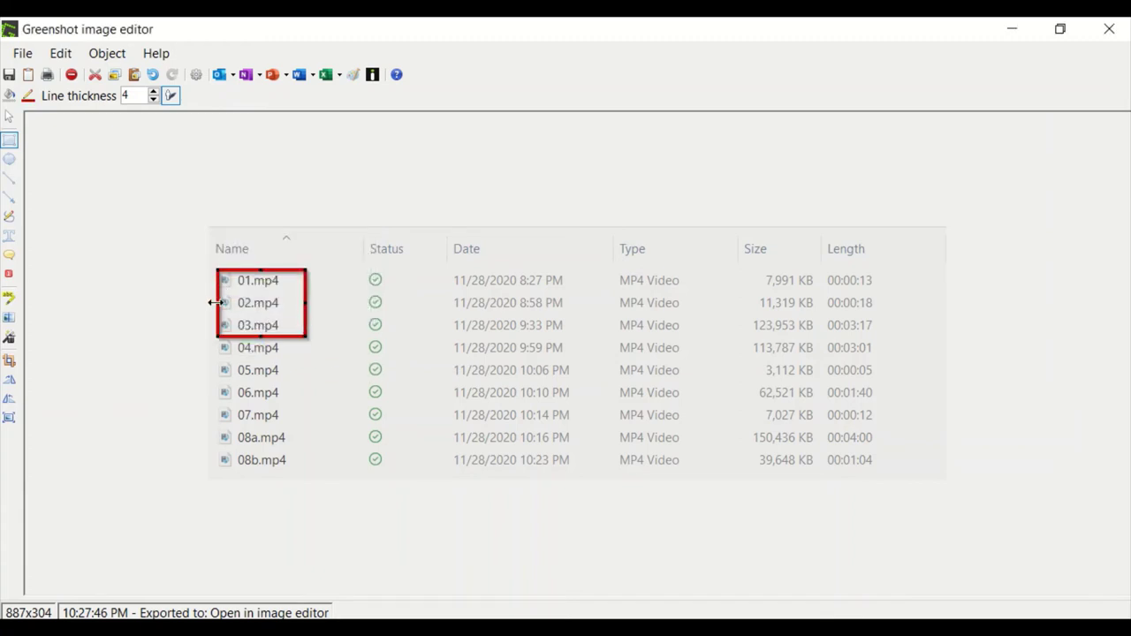
# Step: Extend the red rectangle's left, top and bottom edges slightly so it frames 01.mp4 to 03.mp4 with more room
pyautogui.moveTo(220, 302); pyautogui.dragTo(214, 302)
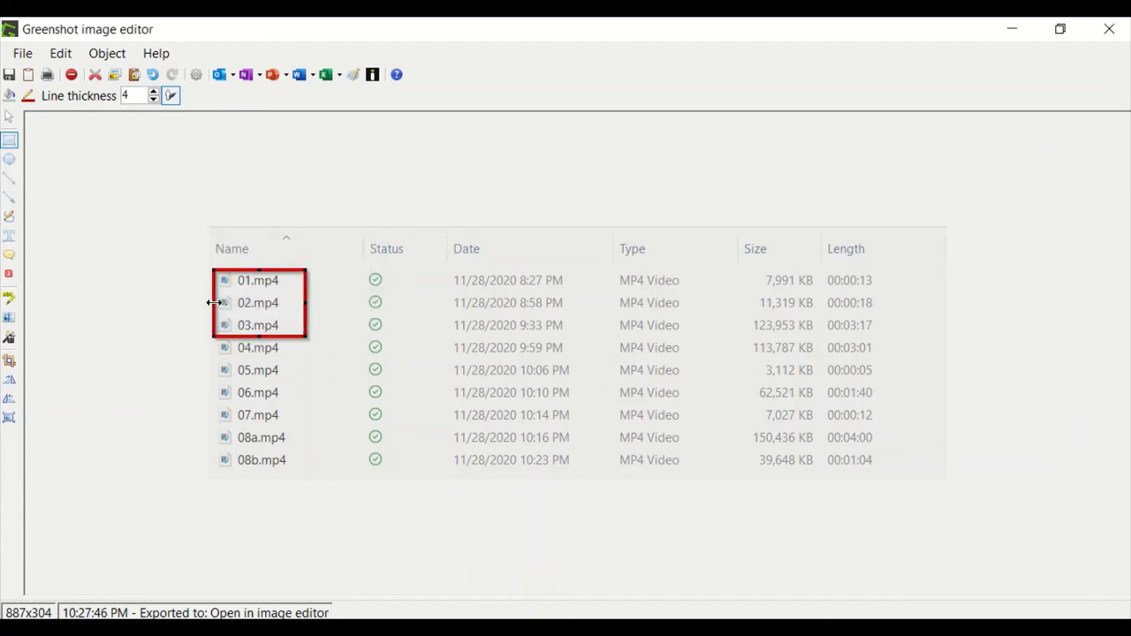
pyautogui.moveTo(258, 268); pyautogui.dragTo(259, 263)
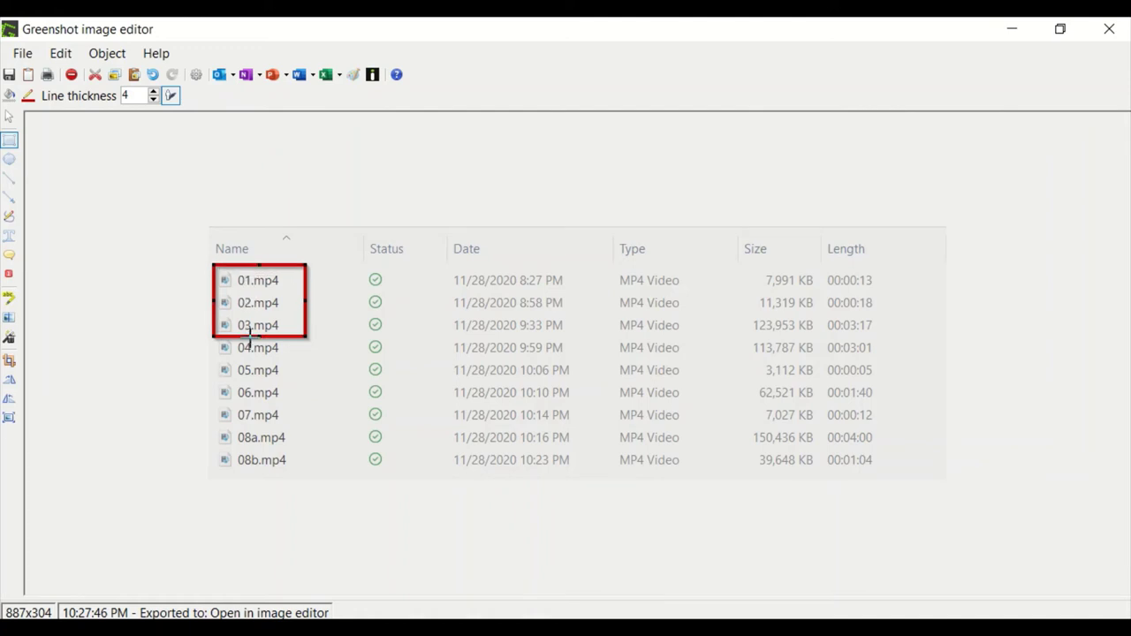
pyautogui.moveTo(258, 338); pyautogui.dragTo(259, 340)
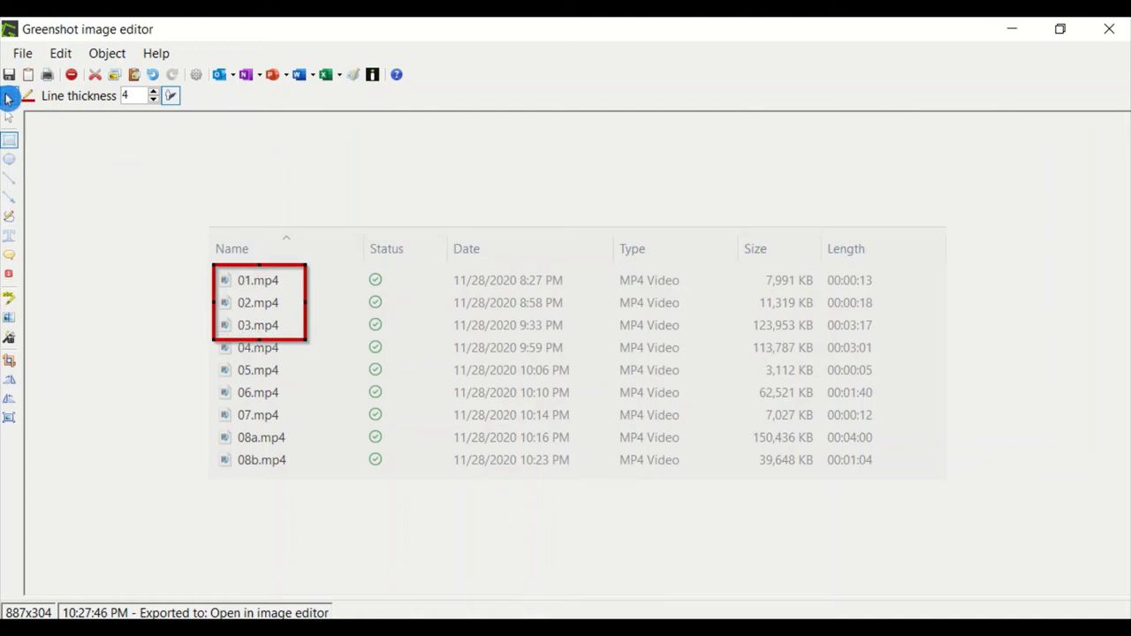
# Step: Try a thicker line on the red rectangle and return its line thickness to 4
pyautogui.click(172, 99)
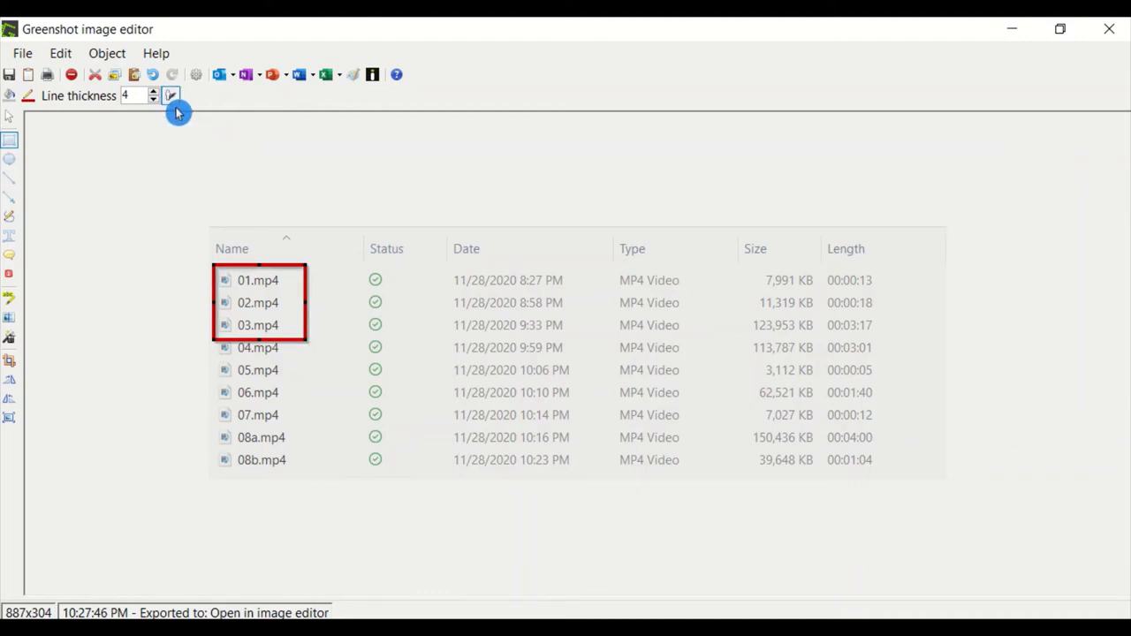
pyautogui.click(153, 92)
pyautogui.click(153, 92)
pyautogui.click(153, 100)
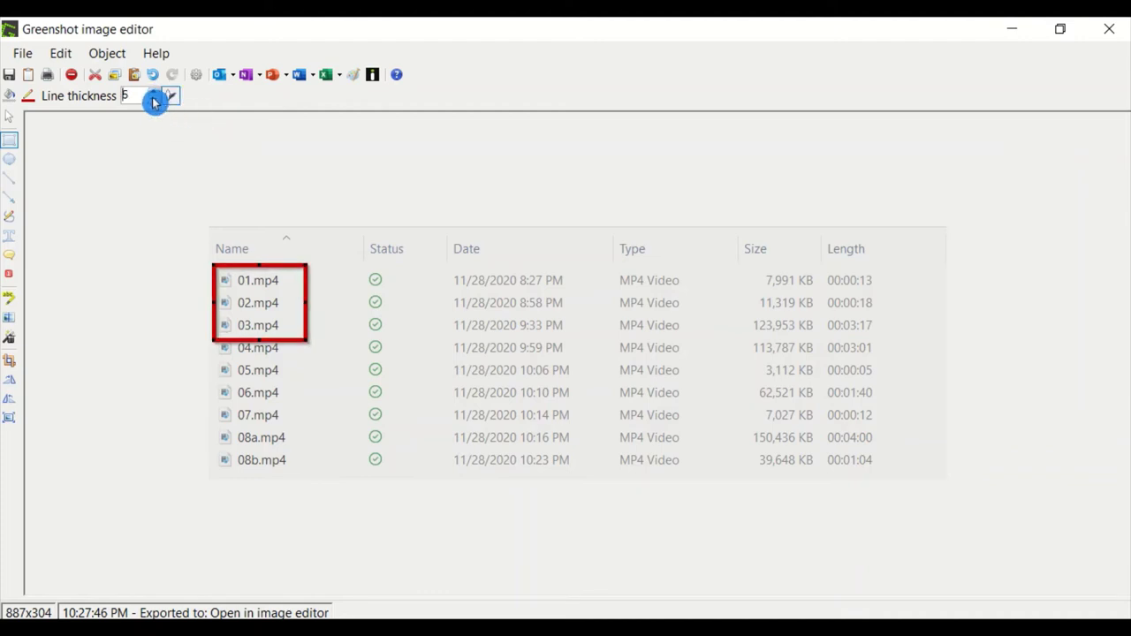
pyautogui.click(153, 99)
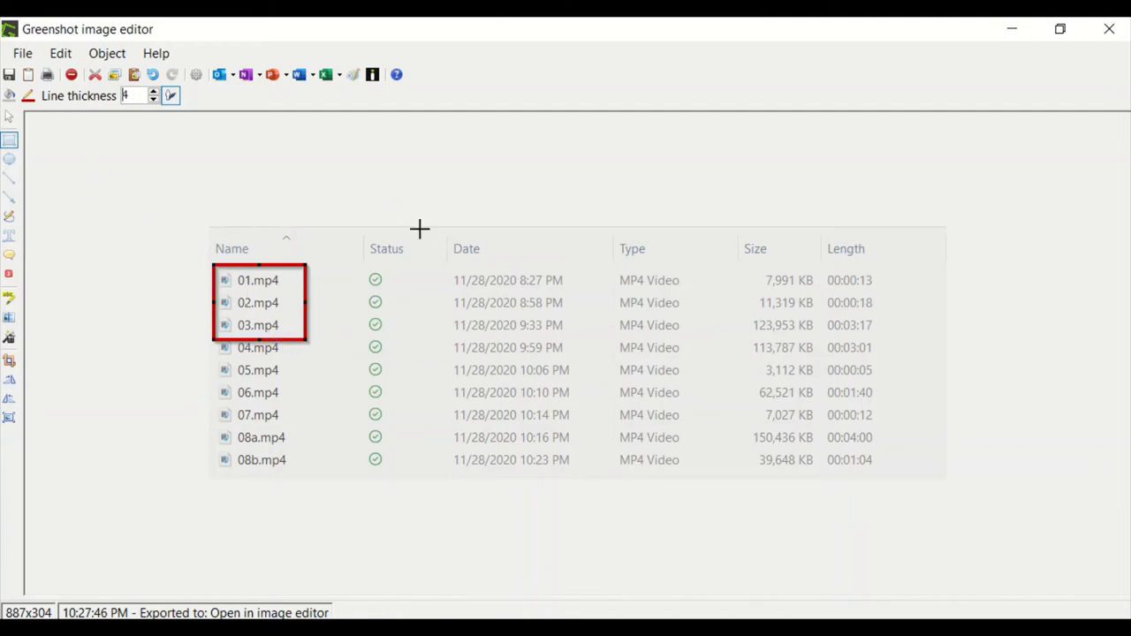
# Step: Draw a small red rectangle at the edge of the Date column and undo it
pyautogui.moveTo(434, 258); pyautogui.dragTo(468, 298)
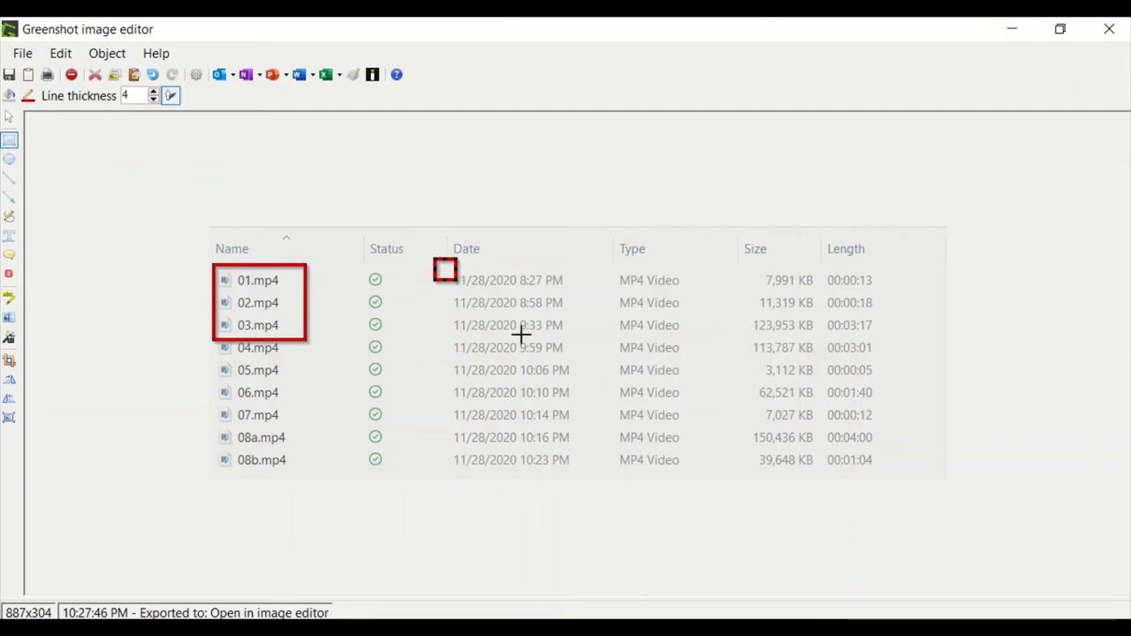
pyautogui.hotkey('ctrl', 'z')
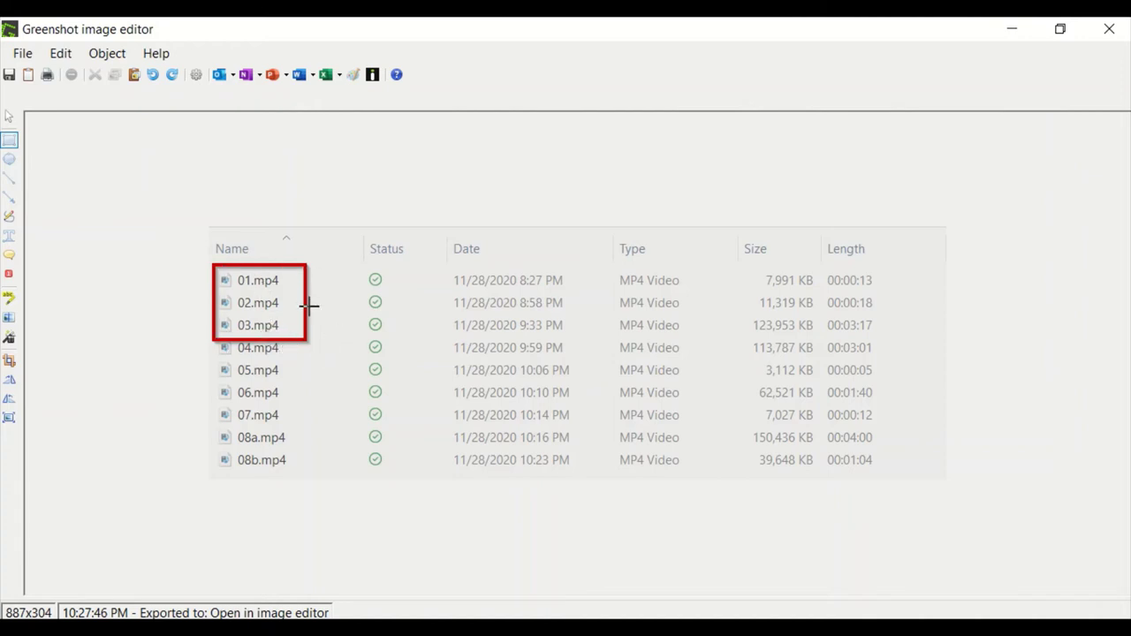
# Step: Draw a trial circle over the Date column and a trial square over the Type column, and delete both shapes
pyautogui.click(10, 165)
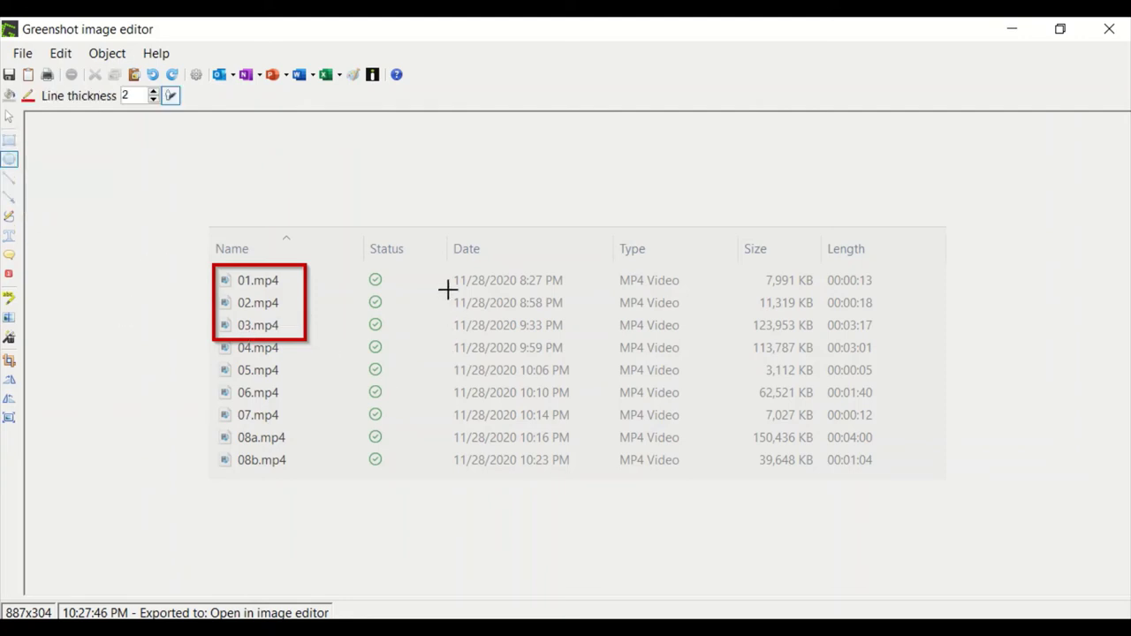
pyautogui.moveTo(438, 275); pyautogui.dragTo(624, 308)
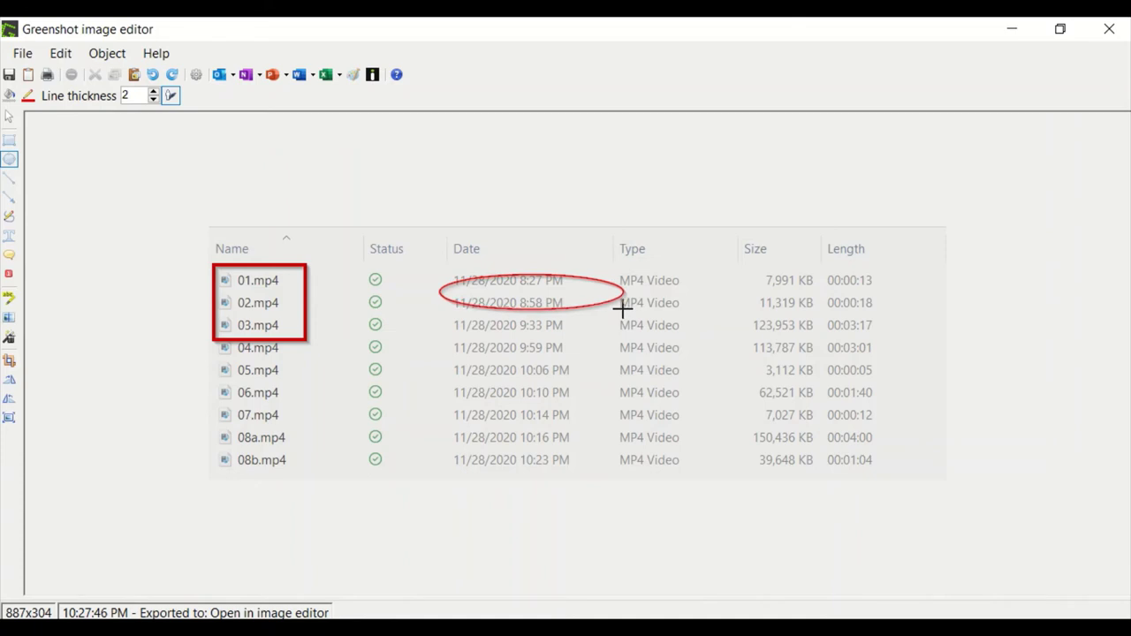
pyautogui.moveTo(623, 308); pyautogui.dragTo(525, 360)
pyautogui.click(9, 140)
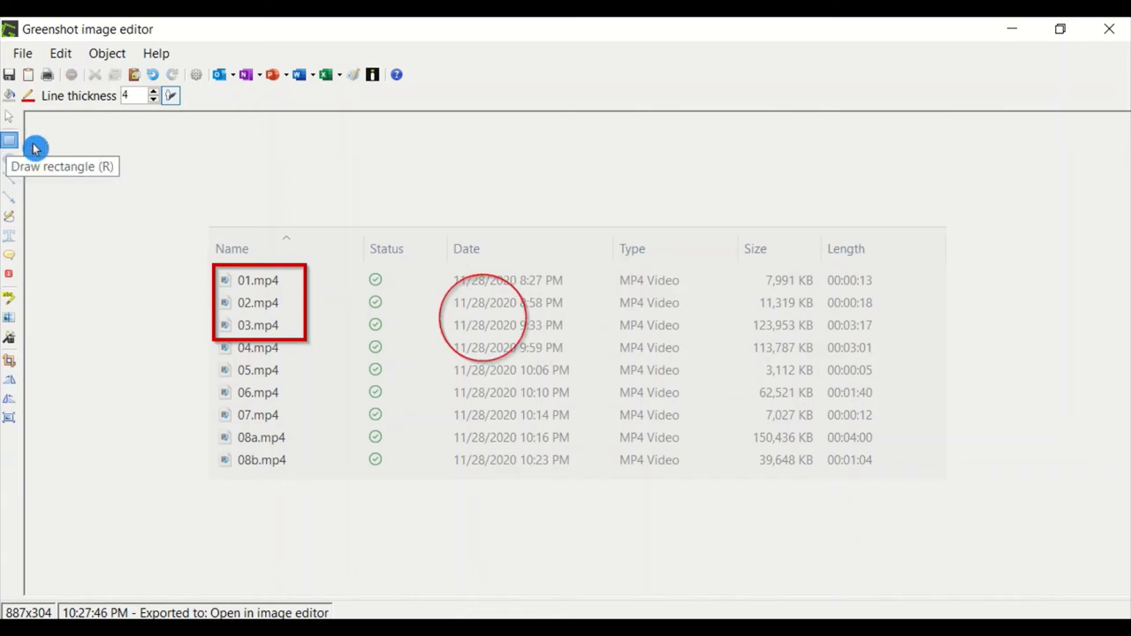
pyautogui.moveTo(579, 287); pyautogui.dragTo(707, 413)
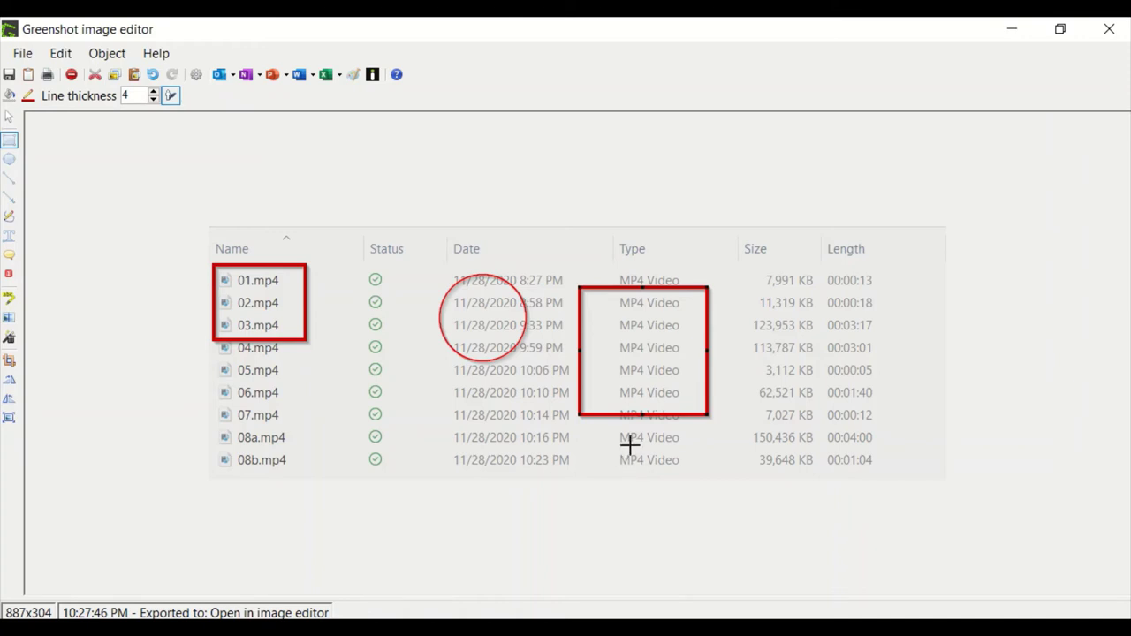
pyautogui.press('Delete')
pyautogui.press('Delete')
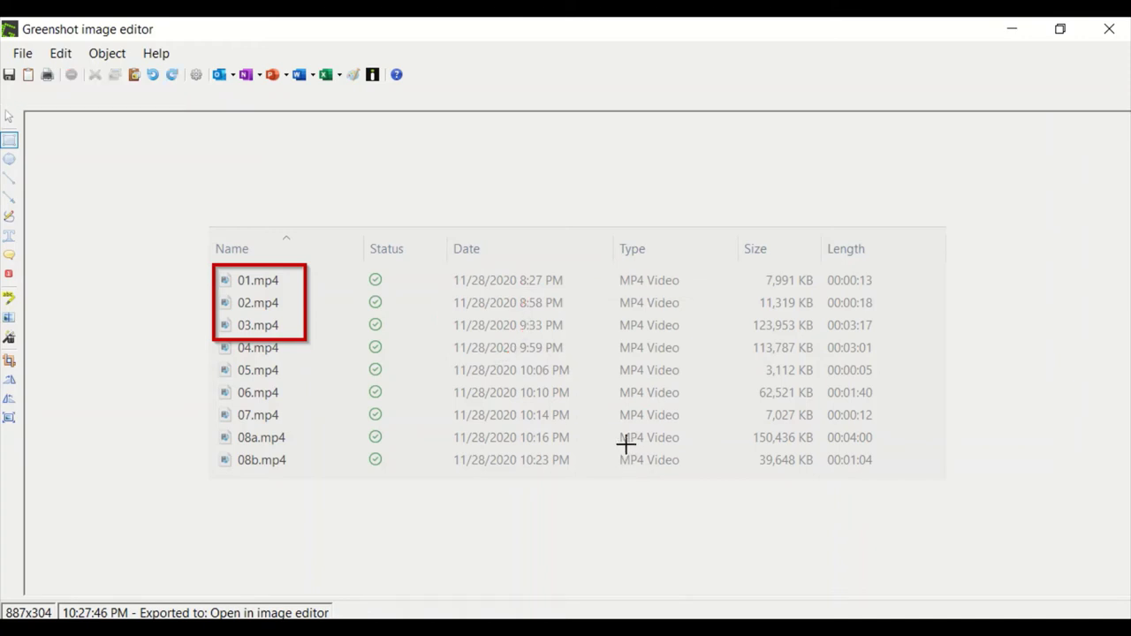
# Step: Circle the date of 06.mp4 with a red freehand line
pyautogui.click(13, 164)
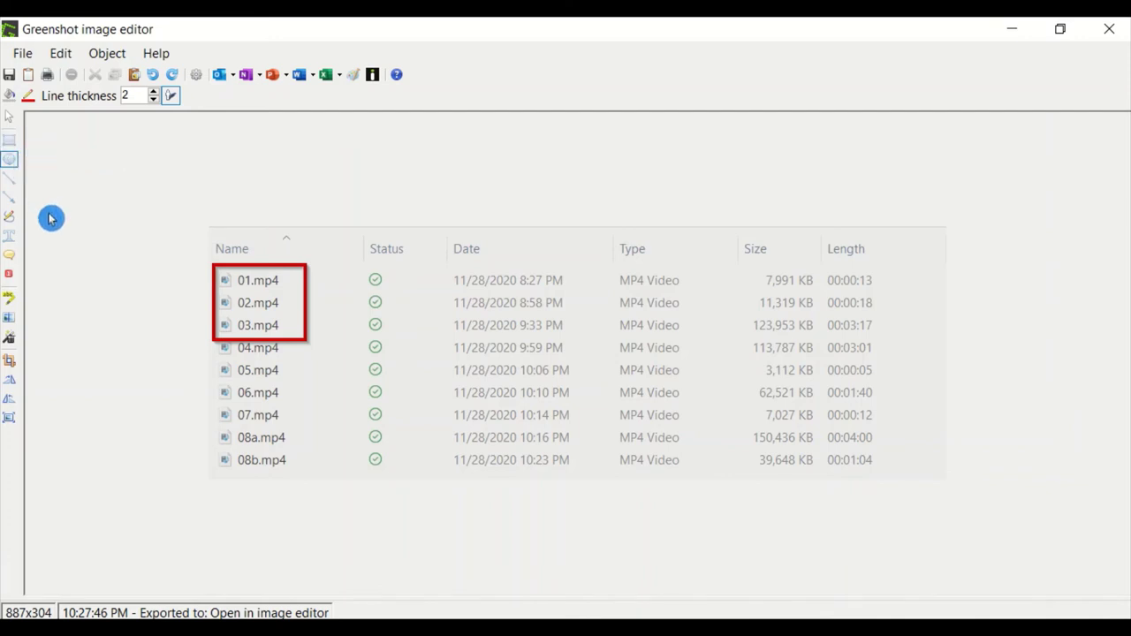
pyautogui.click(8, 217)
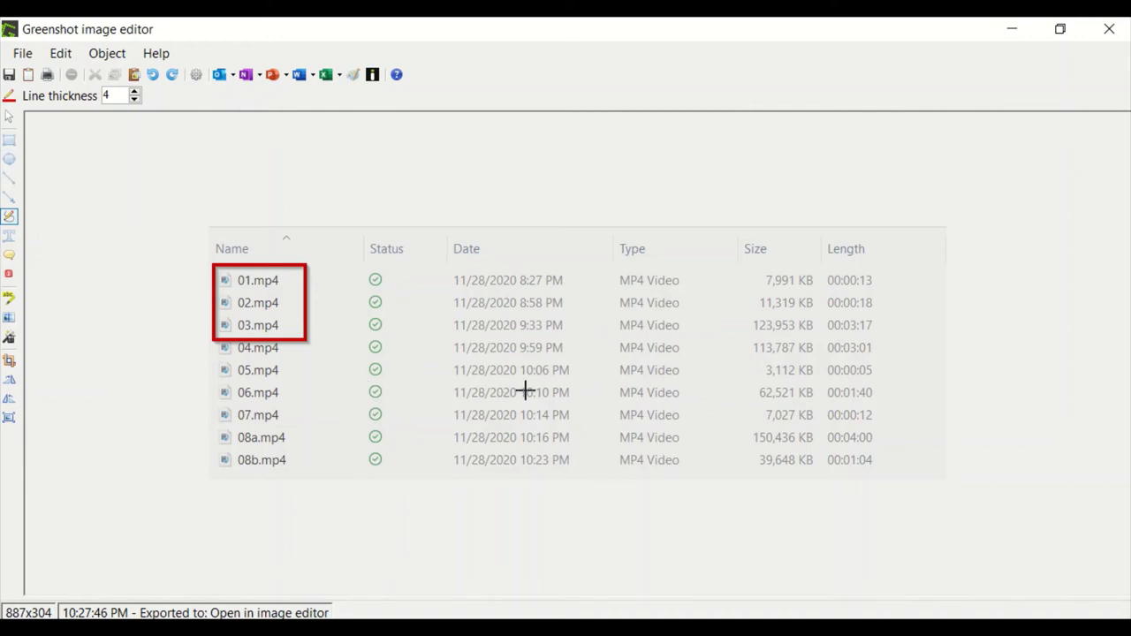
pyautogui.moveTo(518, 381)
pyautogui.mouseDown()
pyautogui.moveTo(424, 394)
pyautogui.moveTo(504, 411)
pyautogui.moveTo(587, 403)
pyautogui.moveTo(545, 371)
pyautogui.moveTo(512, 380)
pyautogui.mouseUp()
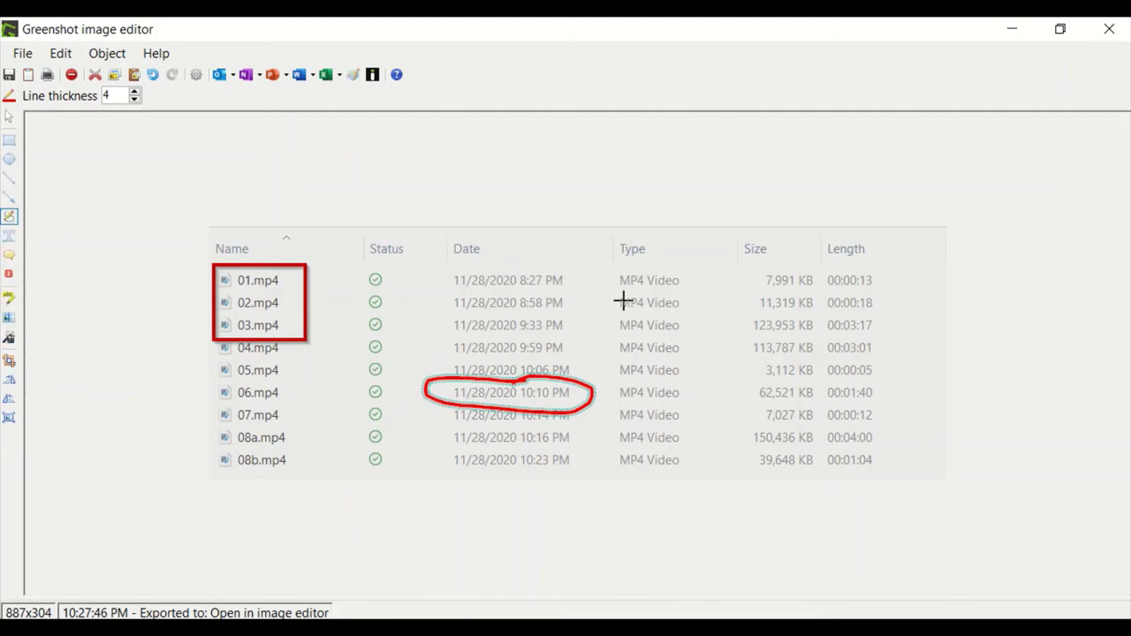
# Step: Write TODO freehand in red across the Type and Size columns, and undo all of its strokes
pyautogui.moveTo(651, 303); pyautogui.dragTo(661, 336)
pyautogui.moveTo(630, 300)
pyautogui.mouseDown()
pyautogui.moveTo(683, 298)
pyautogui.moveTo(709, 321)
pyautogui.moveTo(716, 300)
pyautogui.moveTo(723, 318)
pyautogui.moveTo(739, 314)
pyautogui.moveTo(722, 303)
pyautogui.moveTo(770, 320)
pyautogui.moveTo(778, 306)
pyautogui.moveTo(764, 305)
pyautogui.mouseUp()
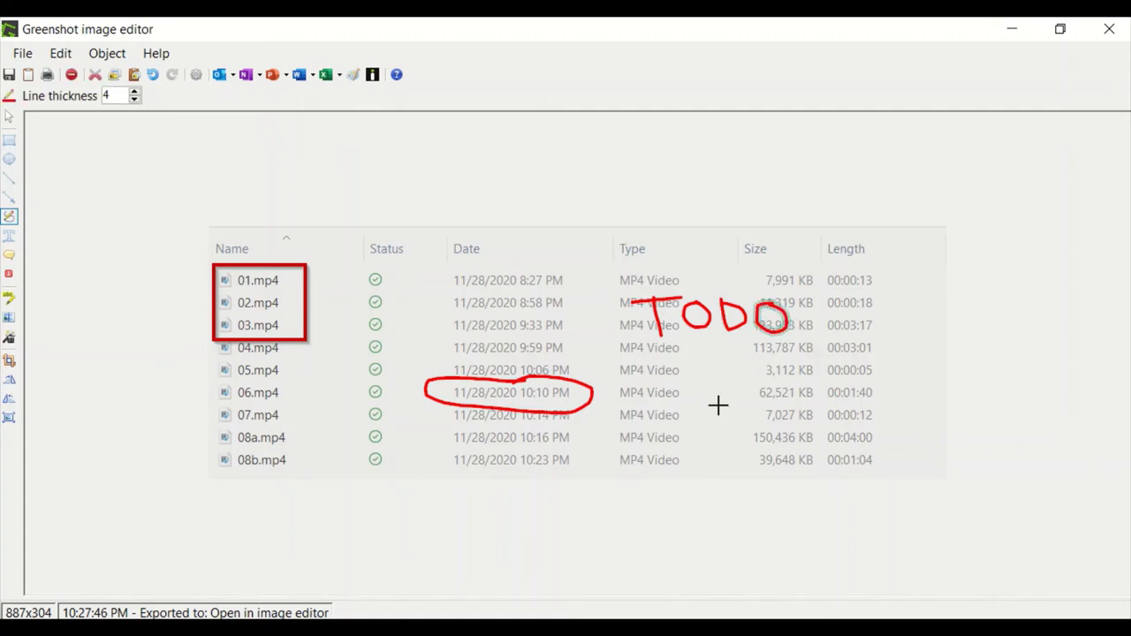
pyautogui.hotkey('ctrl', 'z')
pyautogui.hotkey('ctrl', 'z')
pyautogui.hotkey('ctrl', 'z')
pyautogui.hotkey('ctrl', 'z')
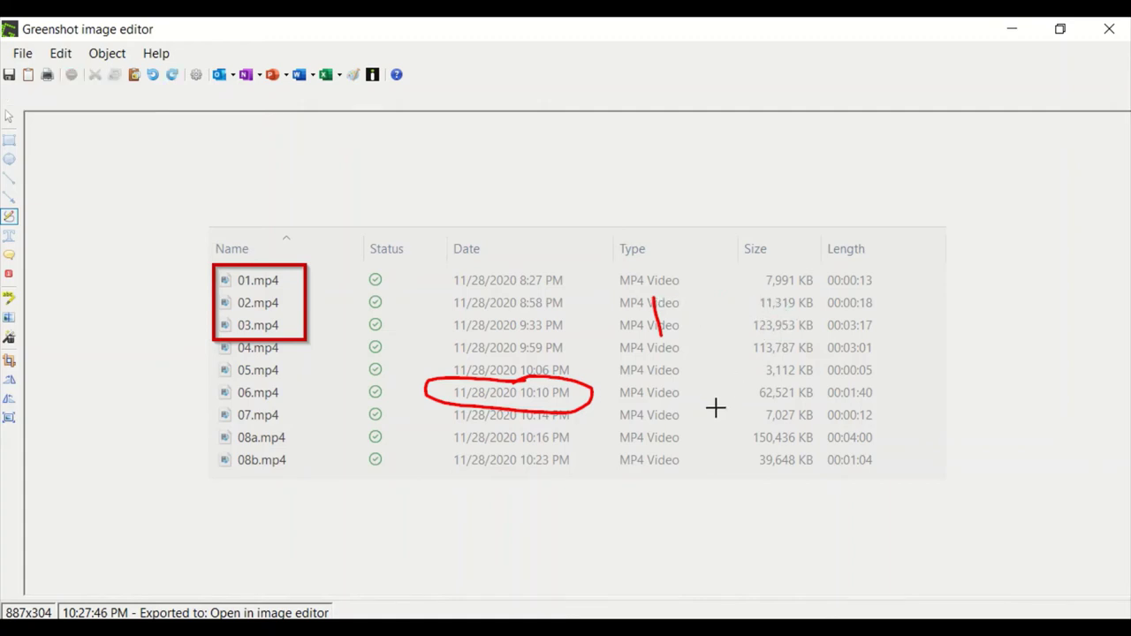
pyautogui.hotkey('ctrl', 'z')
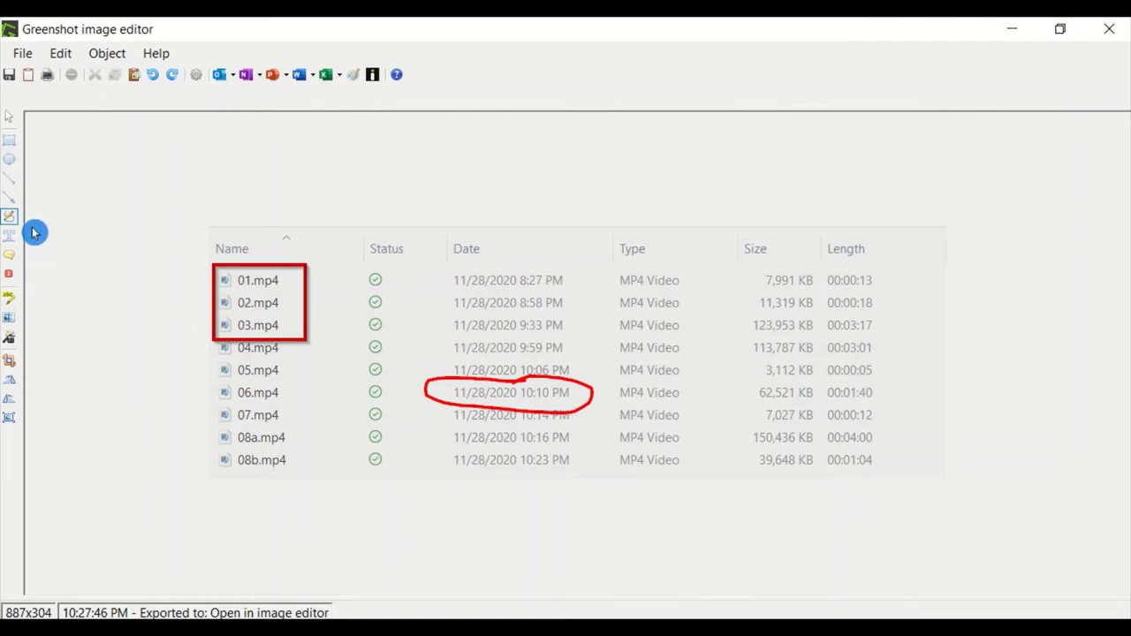
# Step: Draw a trial diagonal line from the Date column across the Type column, and undo it together with the freehand circle around the 06.mp4 date
pyautogui.click(10, 179)
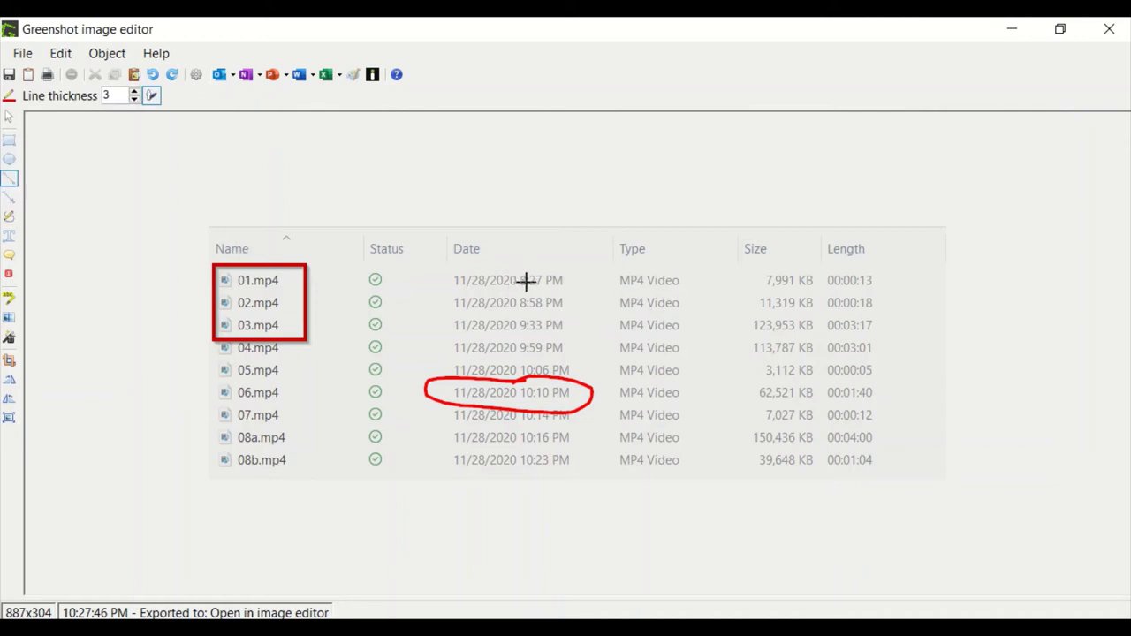
pyautogui.moveTo(527, 281); pyautogui.dragTo(712, 320)
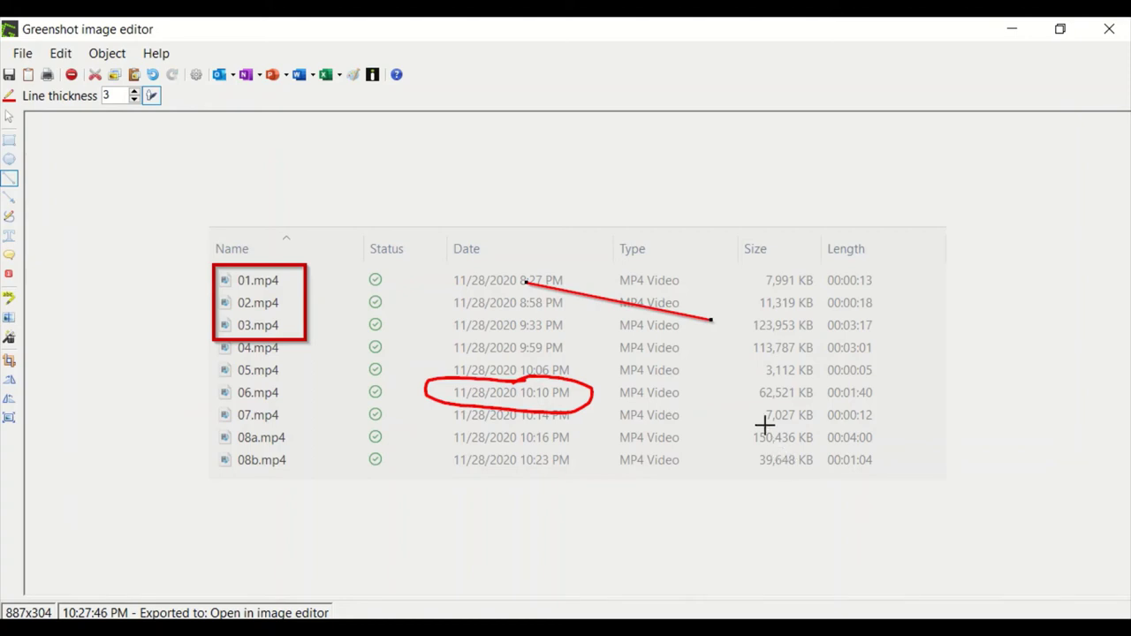
pyautogui.hotkey('ctrl', 'z')
pyautogui.hotkey('ctrl', 'z')
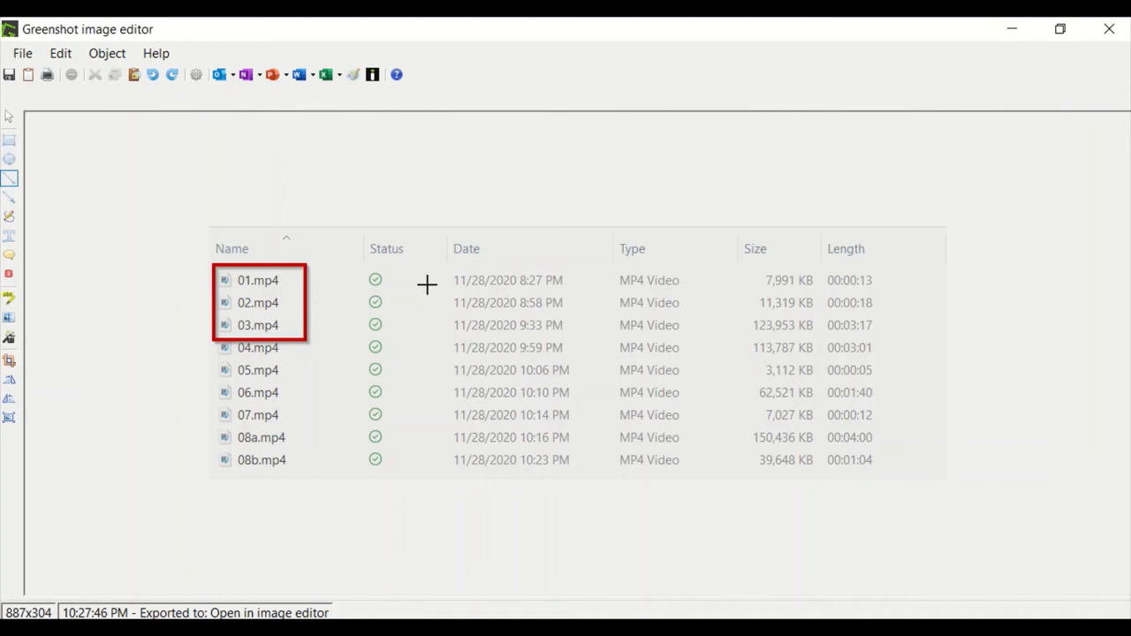
# Step: Draw a vertical red line between the Status and Date columns and a diagonal arrow from the 01.mp4 date to the 07.mp4 type
pyautogui.moveTo(427, 284)
pyautogui.mouseDown()
pyautogui.moveTo(504, 315)
pyautogui.moveTo(610, 293)
pyautogui.moveTo(609, 365)
pyautogui.moveTo(610, 284)
pyautogui.moveTo(412, 366)
pyautogui.moveTo(434, 426)
pyautogui.moveTo(497, 412)
pyautogui.moveTo(662, 487)
pyautogui.moveTo(537, 389)
pyautogui.moveTo(585, 424)
pyautogui.moveTo(614, 426)
pyautogui.moveTo(645, 380)
pyautogui.moveTo(662, 308)
pyautogui.moveTo(648, 383)
pyautogui.moveTo(631, 408)
pyautogui.moveTo(441, 447)
pyautogui.mouseUp()
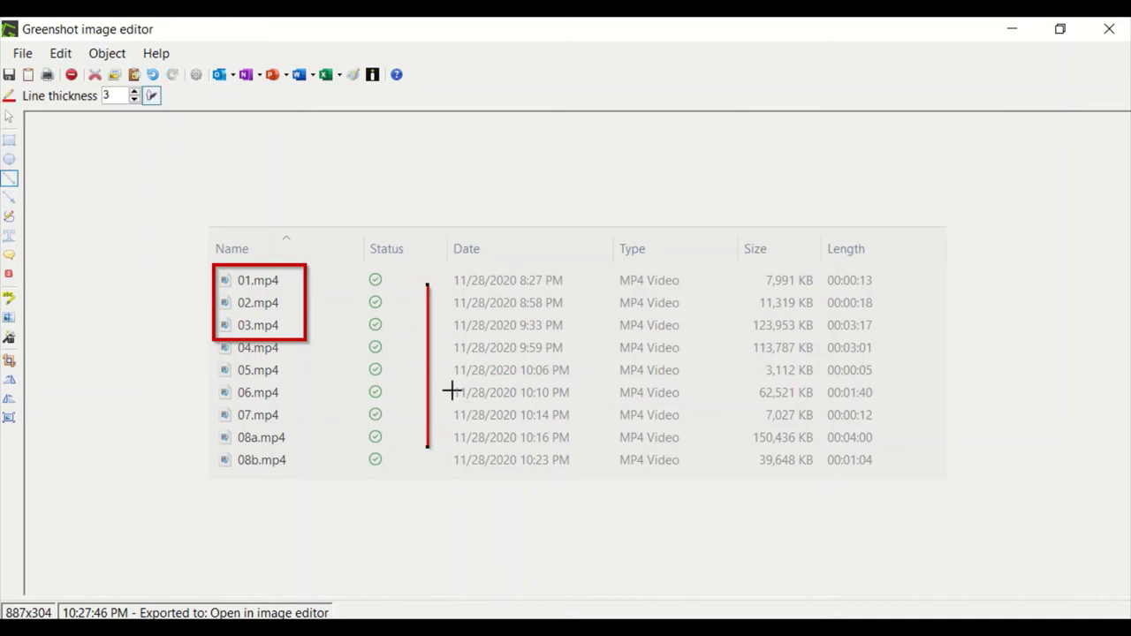
pyautogui.click(9, 198)
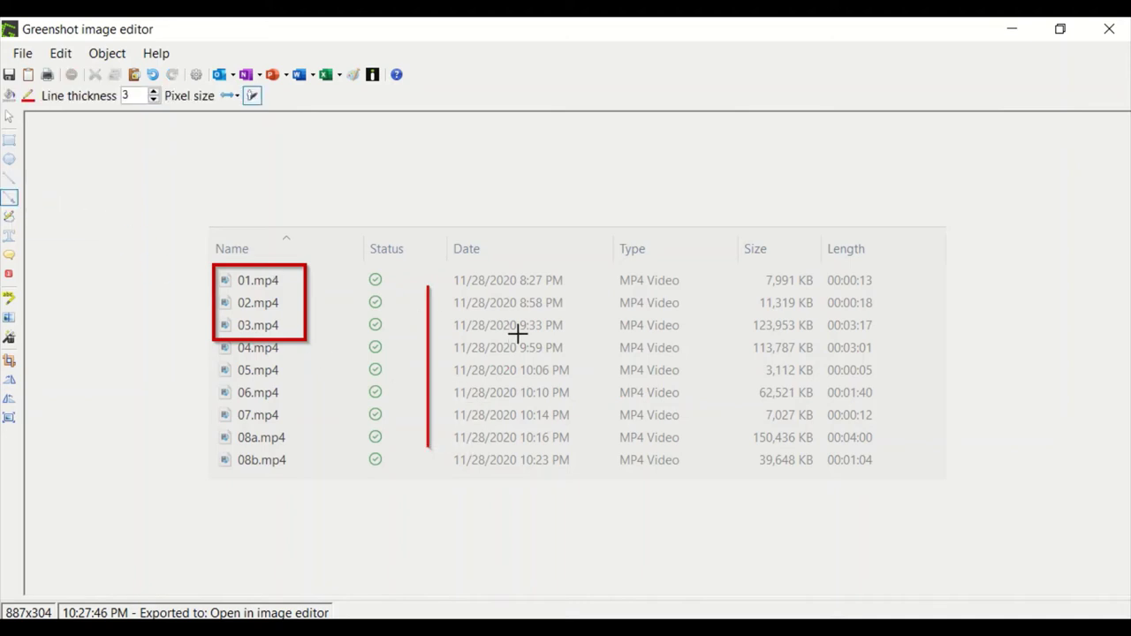
pyautogui.moveTo(458, 284)
pyautogui.mouseDown()
pyautogui.moveTo(656, 441)
pyautogui.moveTo(714, 376)
pyautogui.moveTo(733, 284)
pyautogui.moveTo(681, 411)
pyautogui.moveTo(672, 406)
pyautogui.mouseUp()
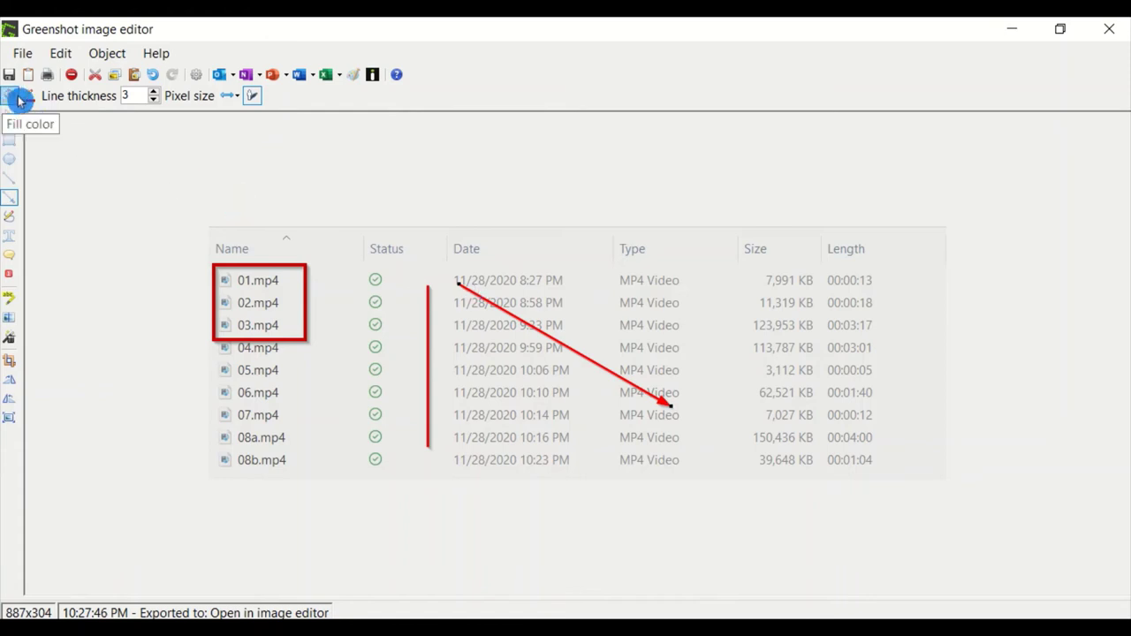
# Step: Try arrow heads at the start point and at both ends of the diagonal arrow, and return them to End point
pyautogui.click(237, 97)
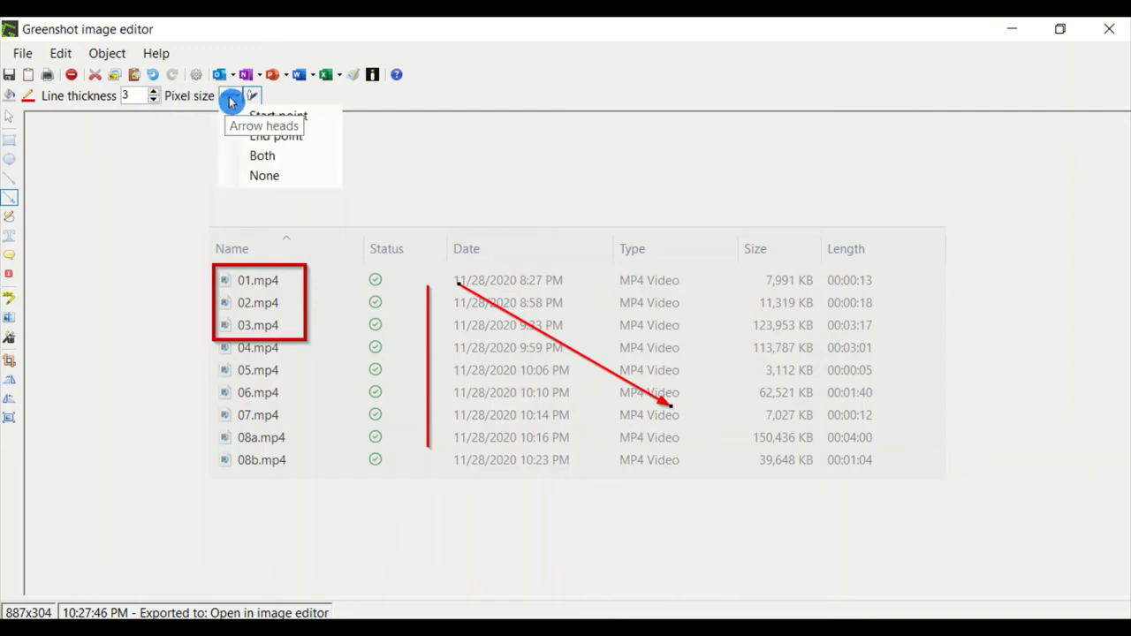
pyautogui.click(279, 118)
pyautogui.click(236, 97)
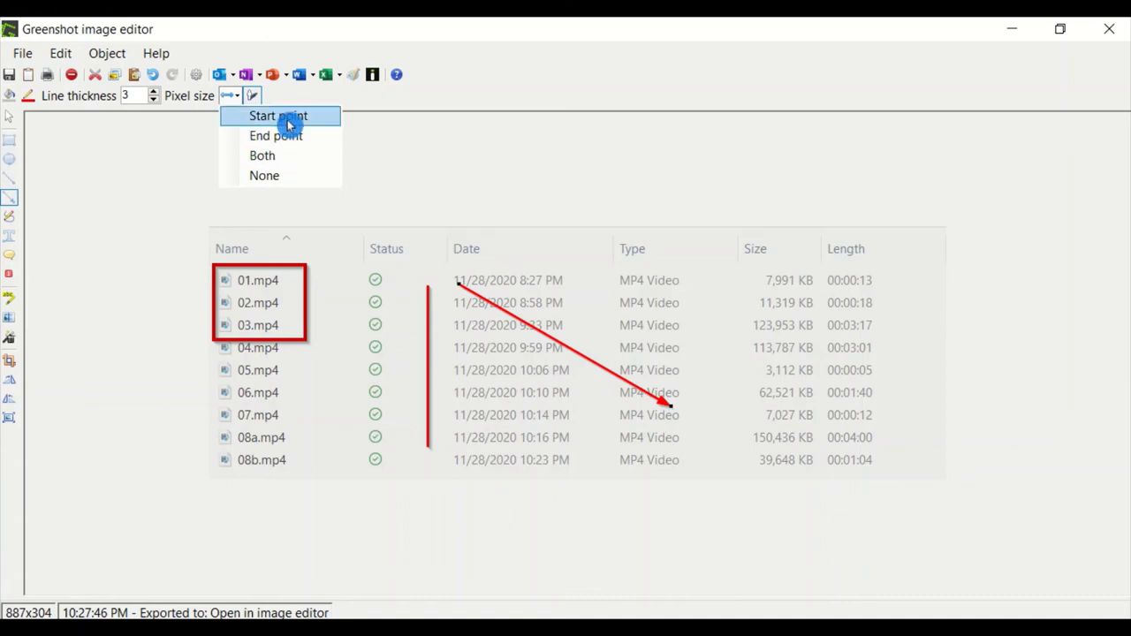
pyautogui.click(281, 156)
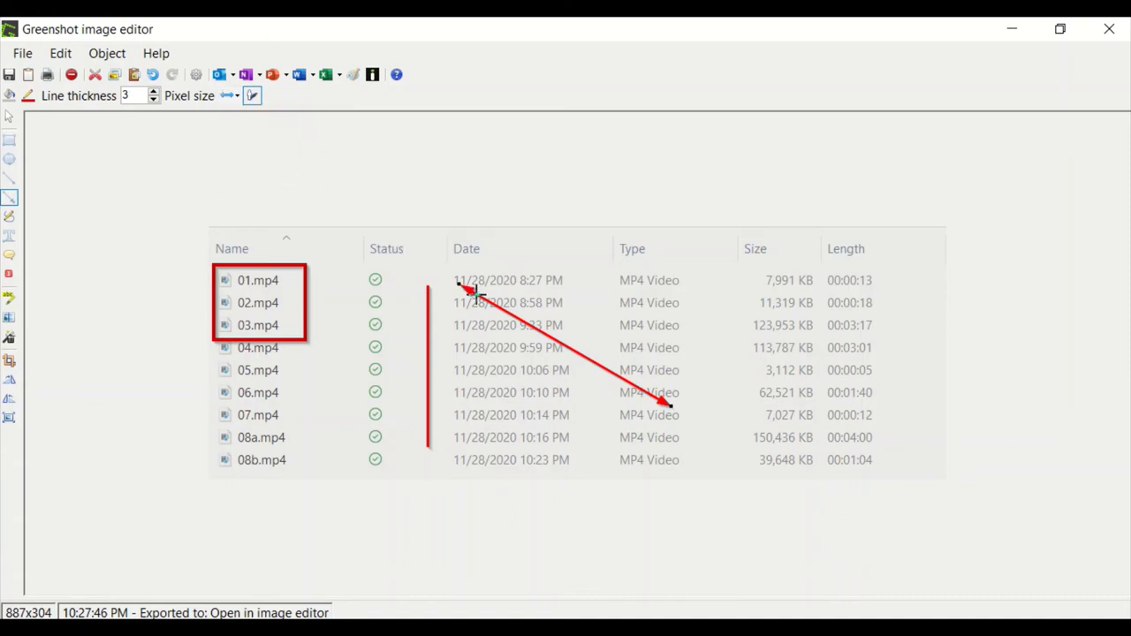
pyautogui.click(231, 96)
pyautogui.click(220, 134)
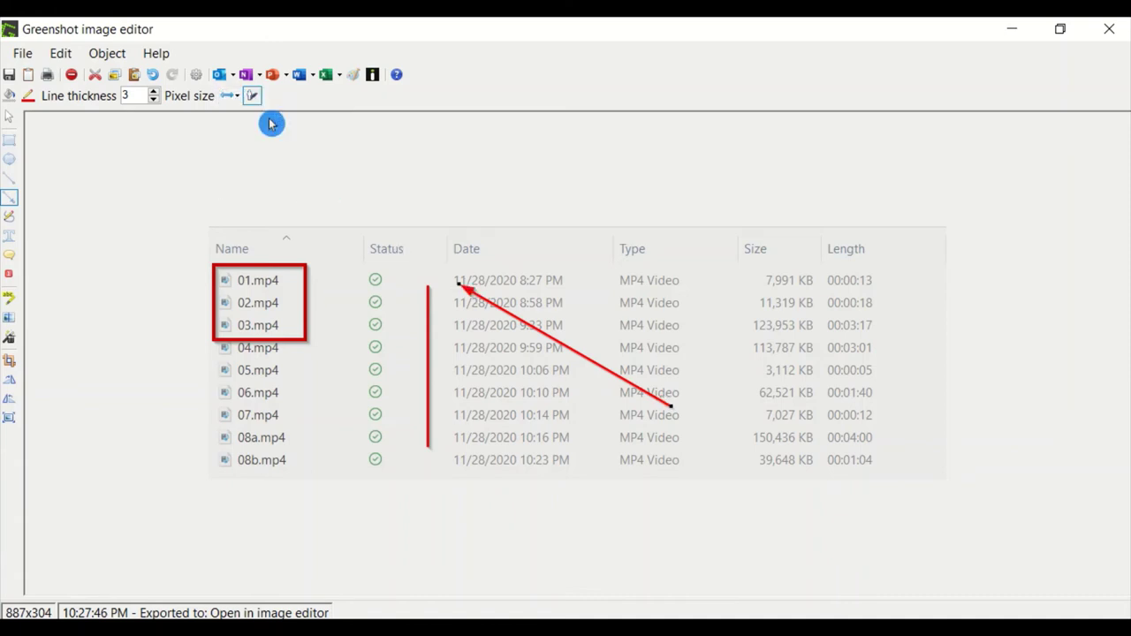
pyautogui.click(231, 95)
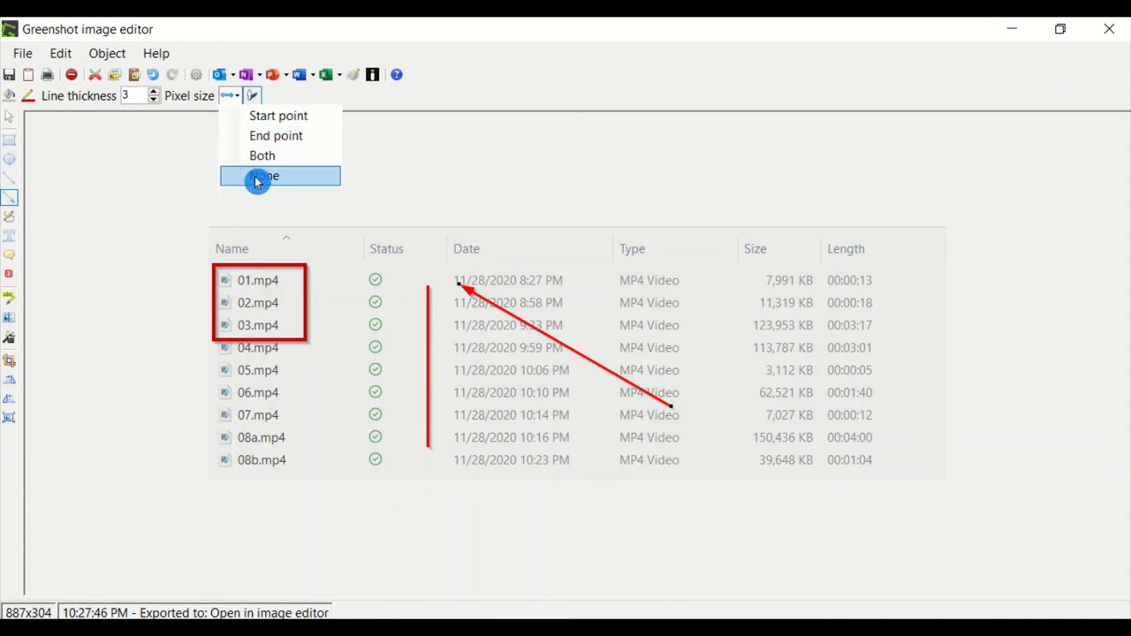
pyautogui.click(281, 136)
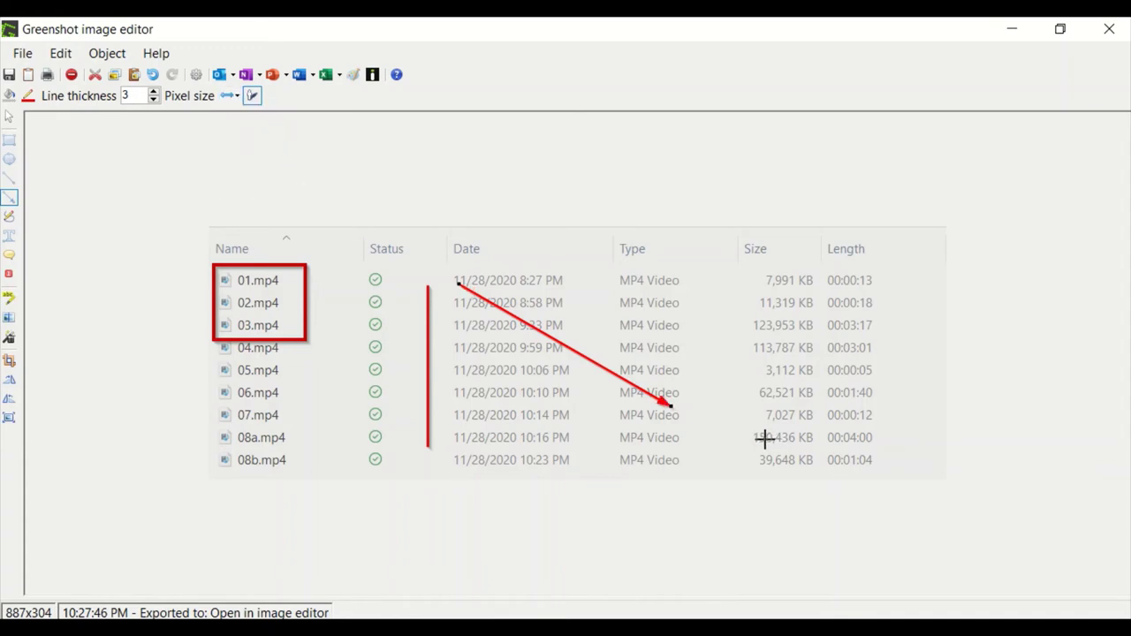
# Step: Place counters 1 to 4 at the arrow's start, the vertical line's upper end, the rectangle's upper-right corner and beside 05.mp4
pyautogui.click(9, 177)
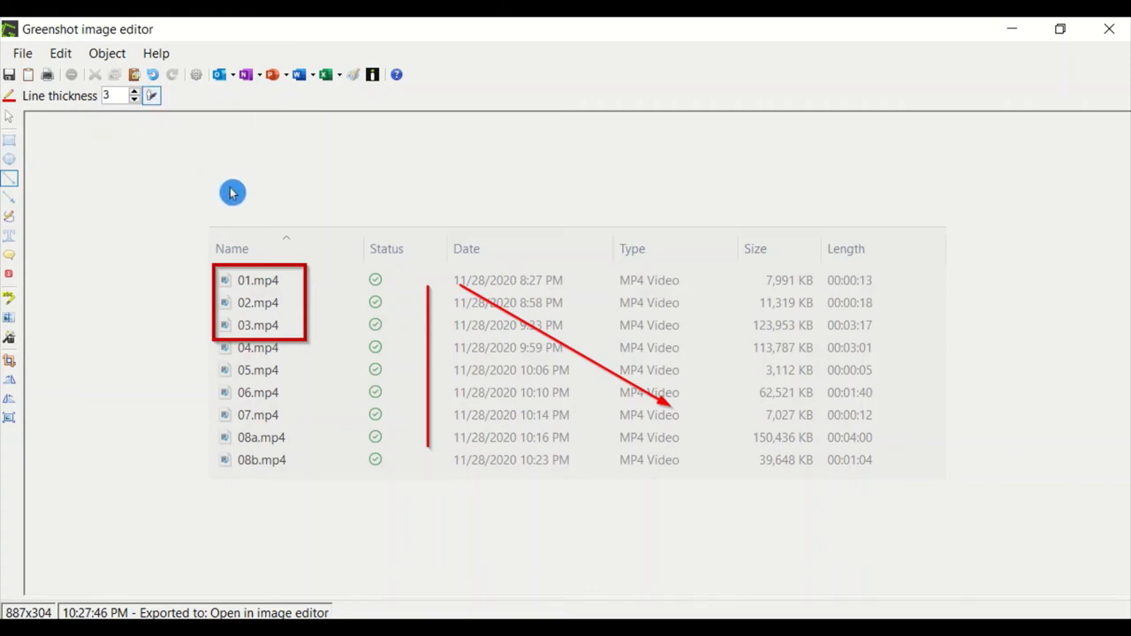
pyautogui.click(11, 279)
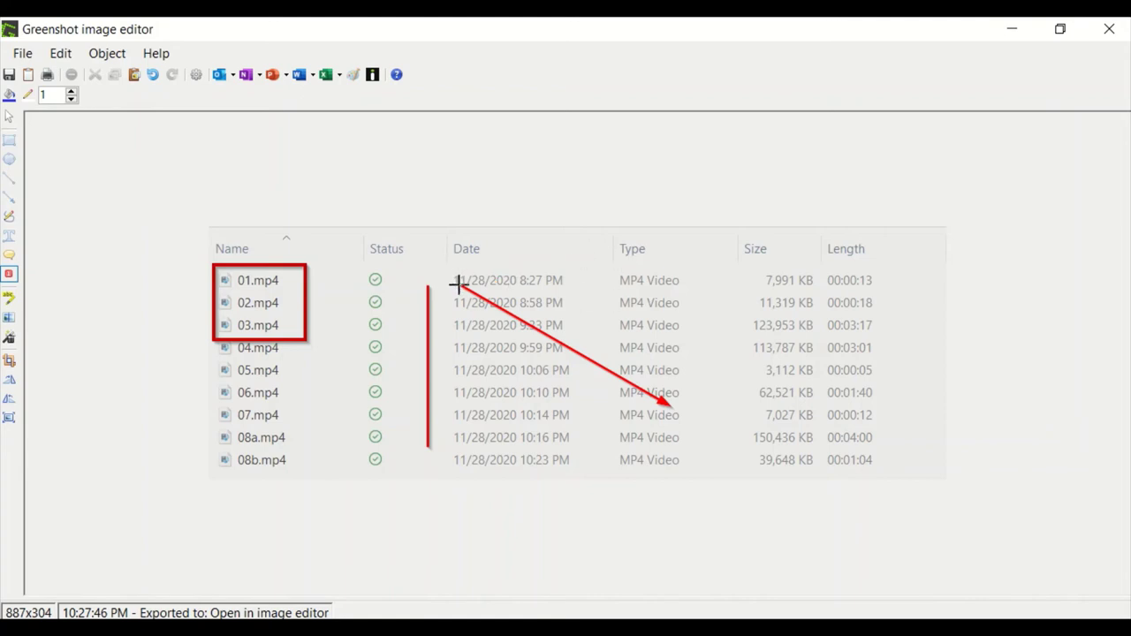
pyautogui.click(457, 284)
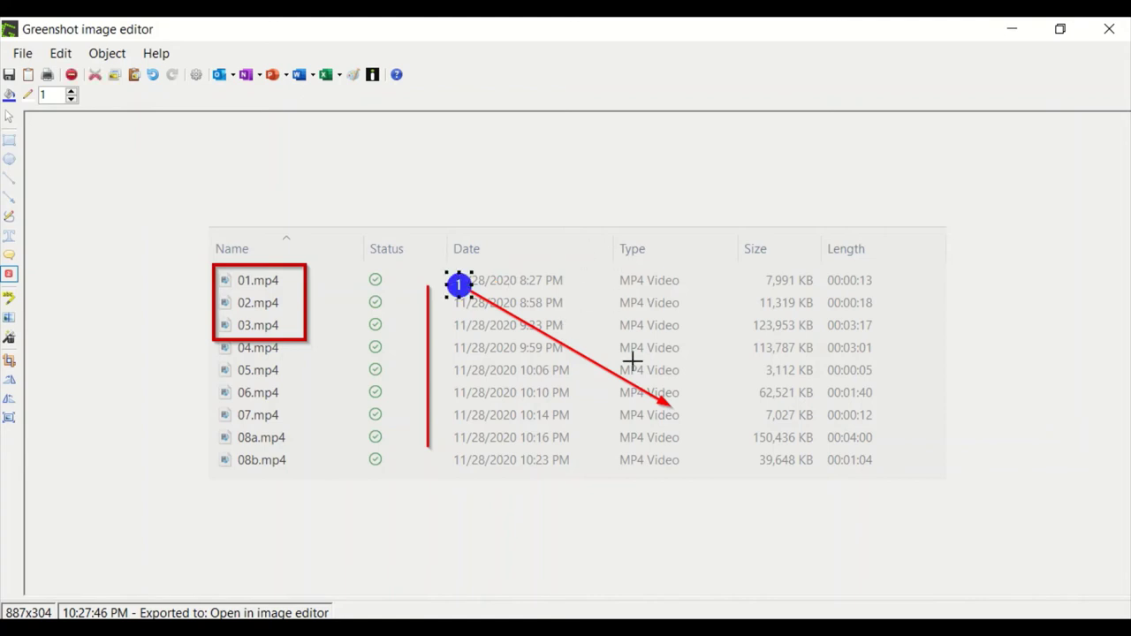
pyautogui.click(427, 286)
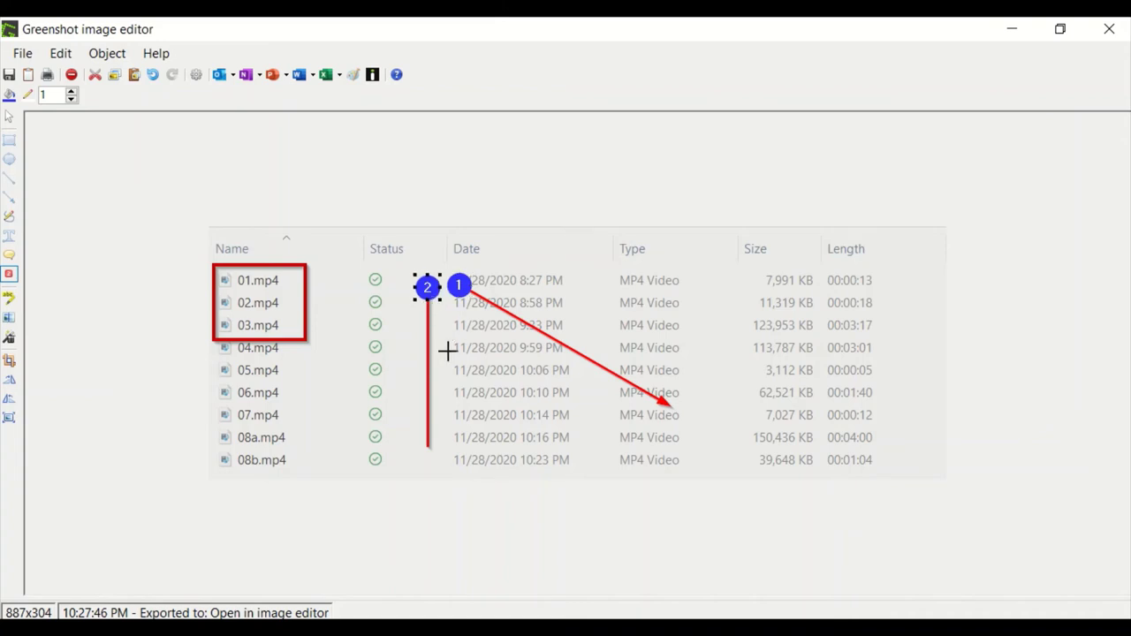
pyautogui.click(298, 272)
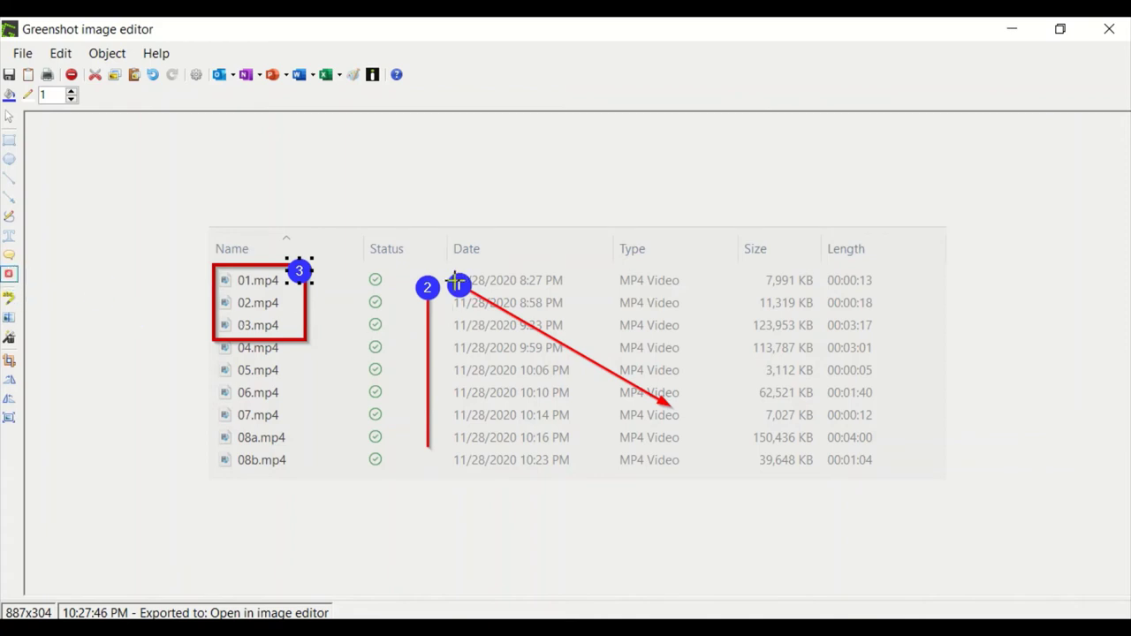
pyautogui.click(302, 369)
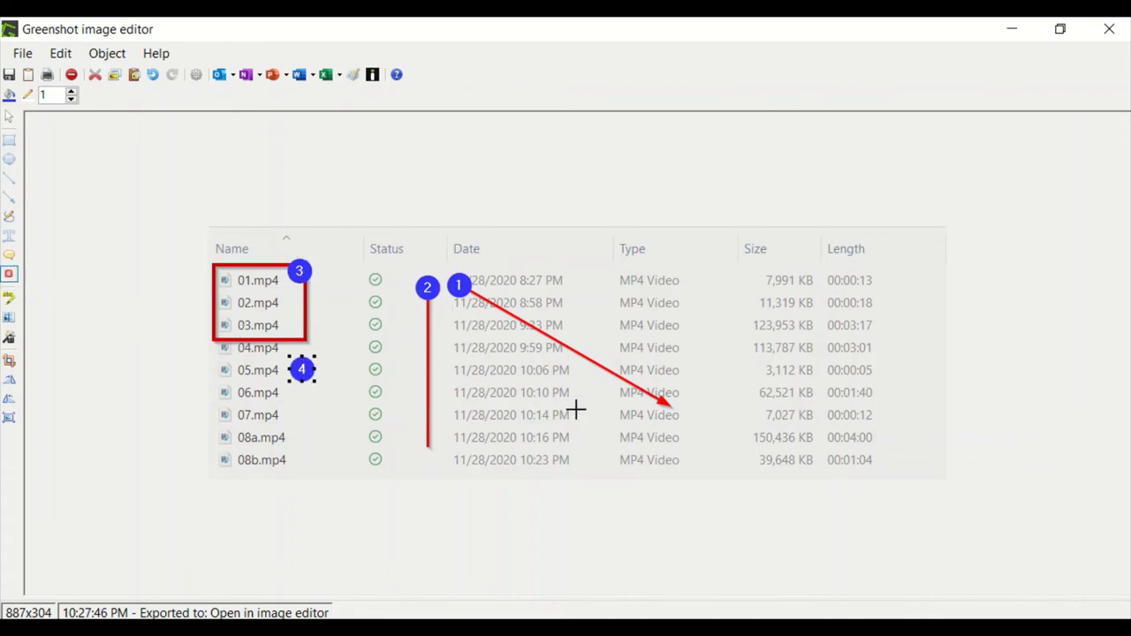
# Step: Place a trial counter 5 near the 07.mp4 date, enlarge it into a wide ellipse, and delete it
pyautogui.click(575, 409)
pyautogui.moveTo(589, 399)
pyautogui.mouseDown()
pyautogui.moveTo(687, 398)
pyautogui.moveTo(606, 358)
pyautogui.moveTo(664, 369)
pyautogui.moveTo(630, 351)
pyautogui.moveTo(618, 389)
pyautogui.moveTo(623, 367)
pyautogui.moveTo(645, 373)
pyautogui.moveTo(609, 378)
pyautogui.moveTo(634, 351)
pyautogui.moveTo(615, 372)
pyautogui.moveTo(666, 369)
pyautogui.moveTo(631, 375)
pyautogui.mouseUp()
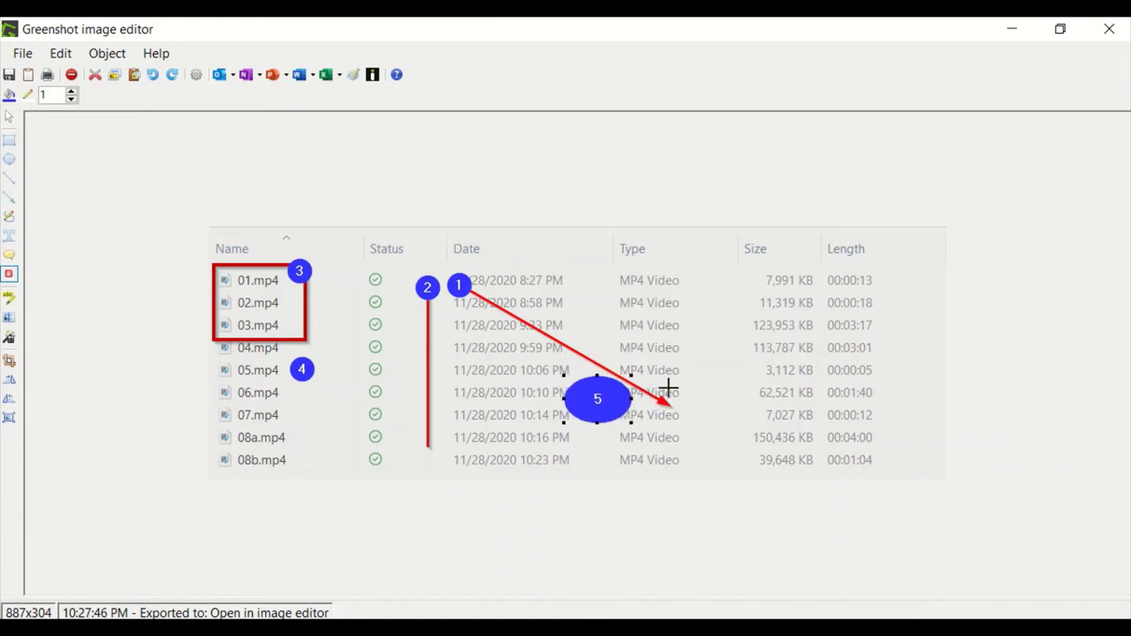
pyautogui.press('Delete')
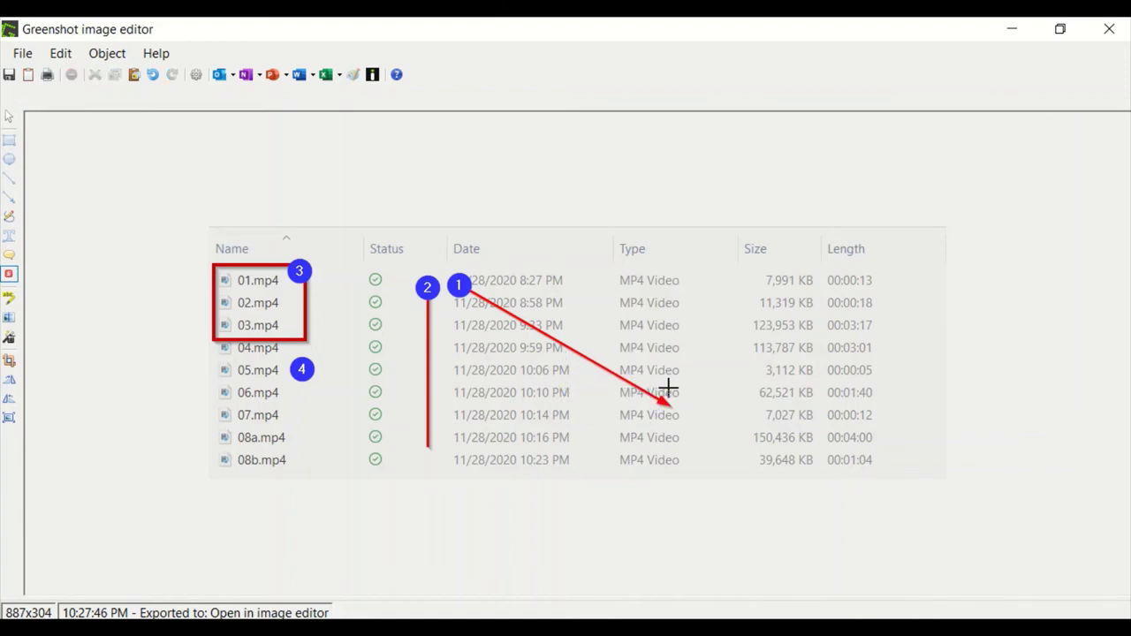
# Step: Place counter 5 between the Date and Type columns and nudge it in small increments until it sits beside the first two dates
pyautogui.click(8, 274)
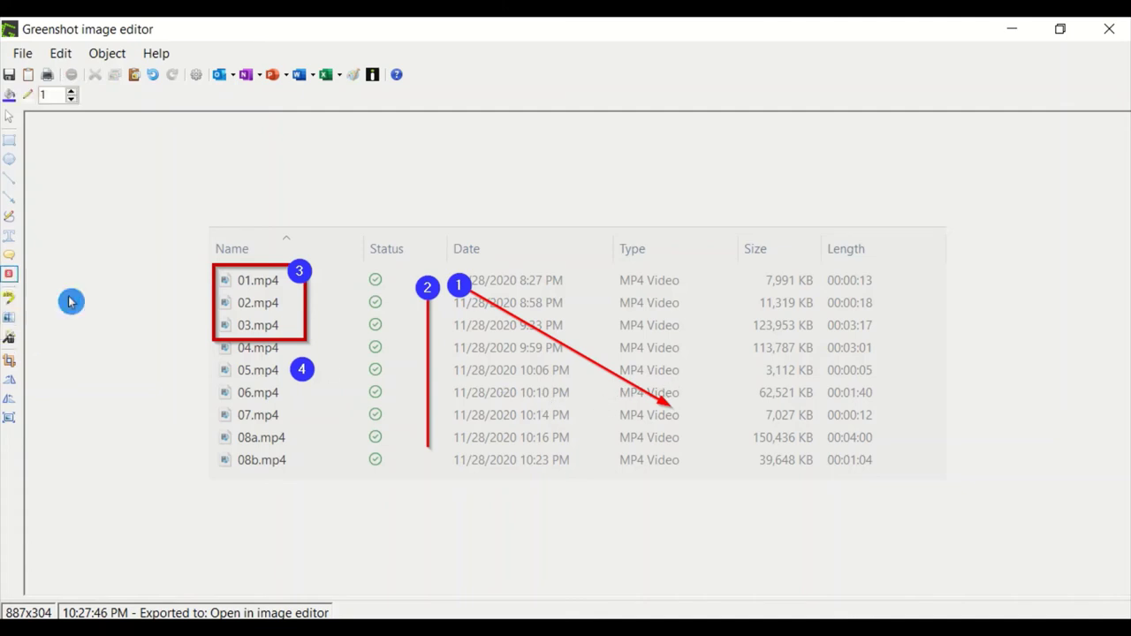
pyautogui.click(594, 295)
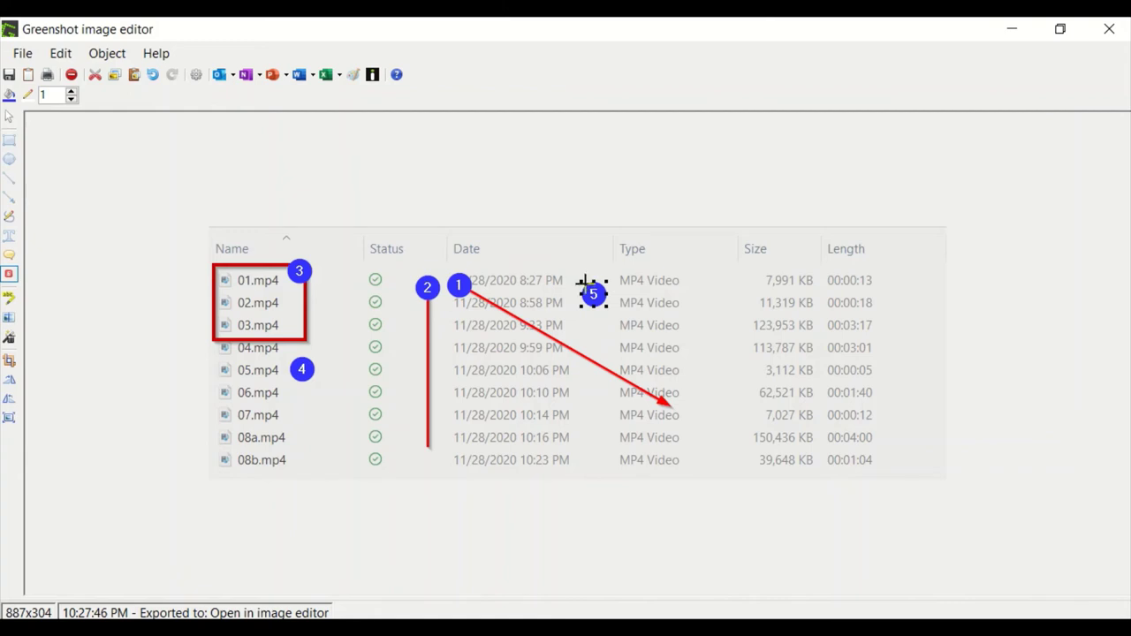
pyautogui.press('Down')
pyautogui.press('Down')
pyautogui.press('Down')
pyautogui.press('Down')
pyautogui.press('Down')
pyautogui.press('Left')
pyautogui.press('Left')
pyautogui.press('Left')
pyautogui.press('Left')
pyautogui.press('Left')
pyautogui.press('Left')
pyautogui.press('Left')
pyautogui.press('Left')
pyautogui.press('Left')
pyautogui.press('Left')
pyautogui.press('Left')
pyautogui.press('Left')
pyautogui.press('Left')
pyautogui.press('Left')
pyautogui.press('Left')
pyautogui.press('Left')
pyautogui.press('Left')
pyautogui.press('Left')
pyautogui.press('Left')
pyautogui.press('Left')
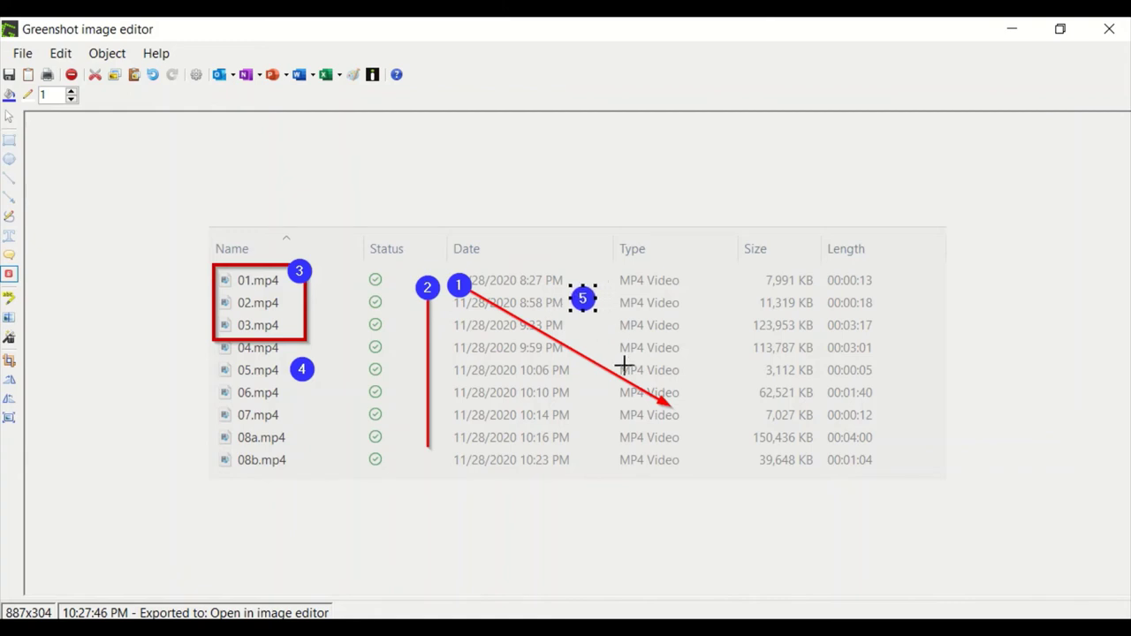
pyautogui.press('Up')
pyautogui.press('Up')
pyautogui.press('Up')
pyautogui.press('Up')
pyautogui.press('Up')
pyautogui.press('Up')
pyautogui.press('Up')
pyautogui.press('Up')
pyautogui.press('Up')
pyautogui.press('Up')
pyautogui.press('Up')
pyautogui.press('Up')
pyautogui.press('Up')
pyautogui.press('Up')
pyautogui.press('Up')
pyautogui.press('Up')
pyautogui.press('Up')
pyautogui.press('Up')
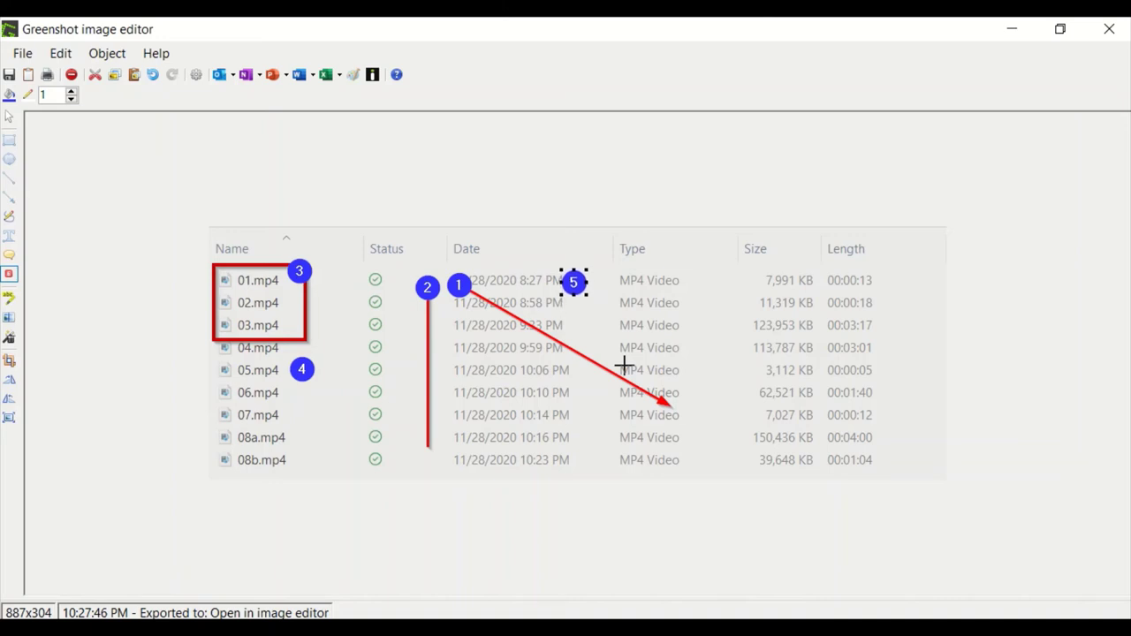
pyautogui.press('Right')
pyautogui.press('Right')
pyautogui.press('Right')
pyautogui.press('Right')
pyautogui.press('Right')
pyautogui.press('Right')
pyautogui.press('Right')
pyautogui.press('Right')
pyautogui.press('Right')
pyautogui.press('Right')
pyautogui.press('Right')
pyautogui.press('Right')
pyautogui.press('Right')
pyautogui.press('Right')
pyautogui.press('Right')
pyautogui.press('Down')
pyautogui.press('Down')
pyautogui.press('Down')
pyautogui.press('Down')
pyautogui.press('Down')
pyautogui.press('Down')
pyautogui.press('Down')
pyautogui.press('Down')
pyautogui.press('Down')
pyautogui.press('Down')
pyautogui.press('Down')
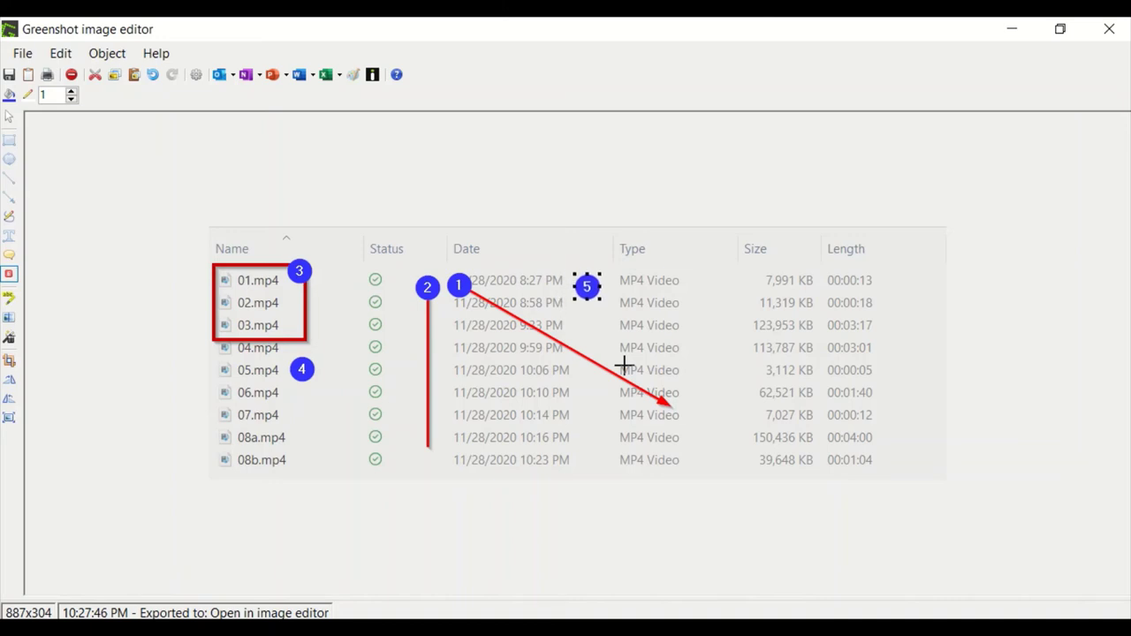
pyautogui.click(11, 275)
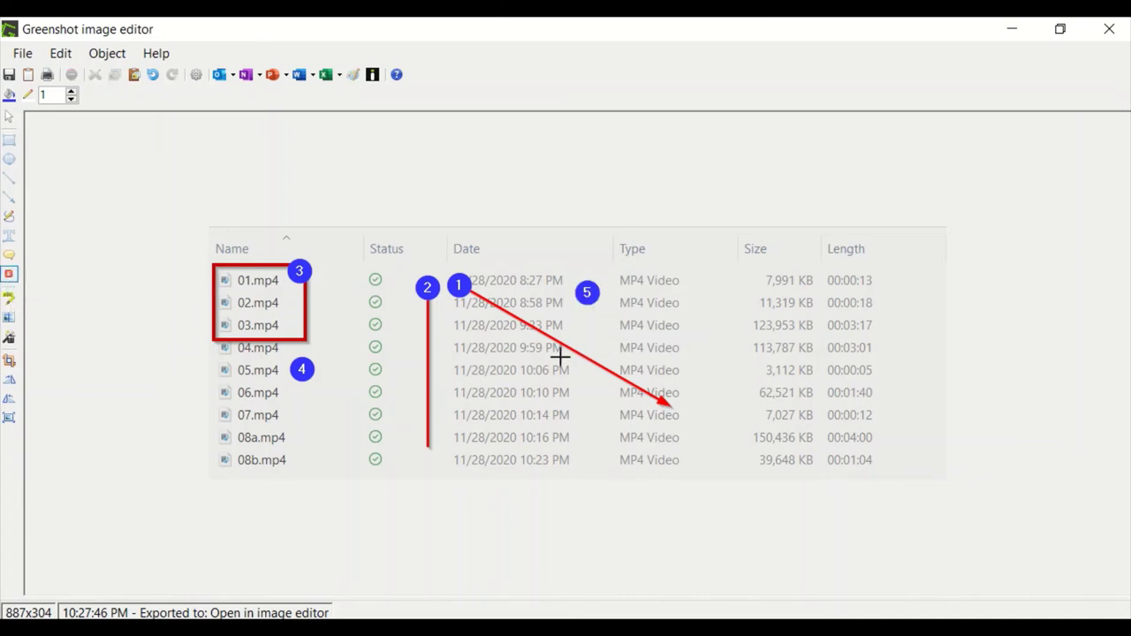
# Step: Highlight the whole Size and Length columns, including their headers, in yellow with line thickness 0
pyautogui.click(10, 287)
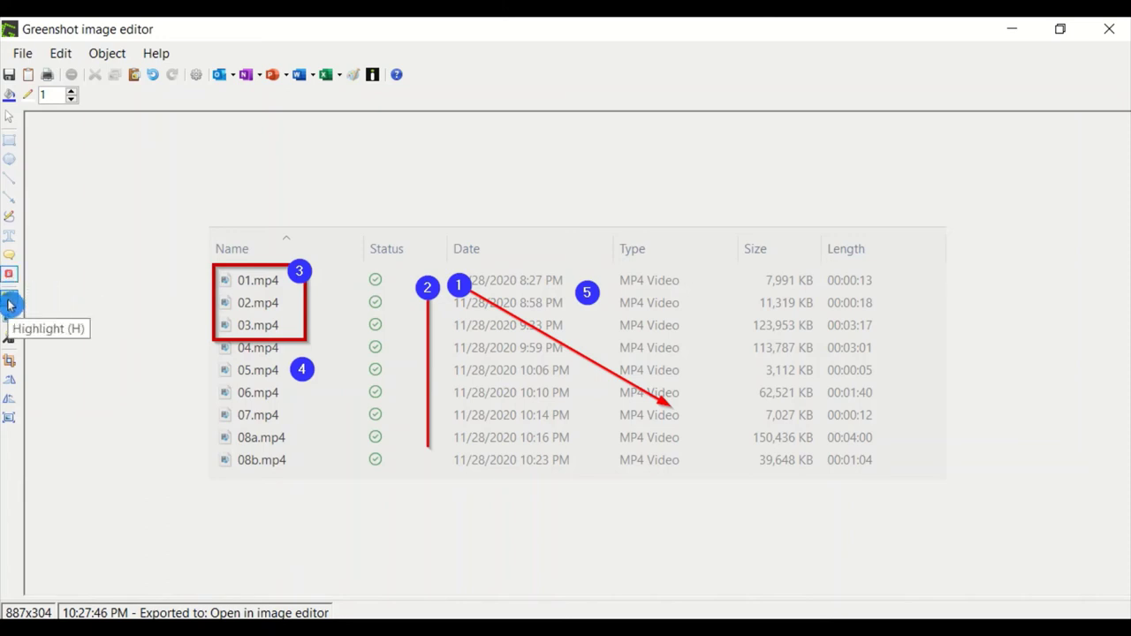
pyautogui.click(9, 300)
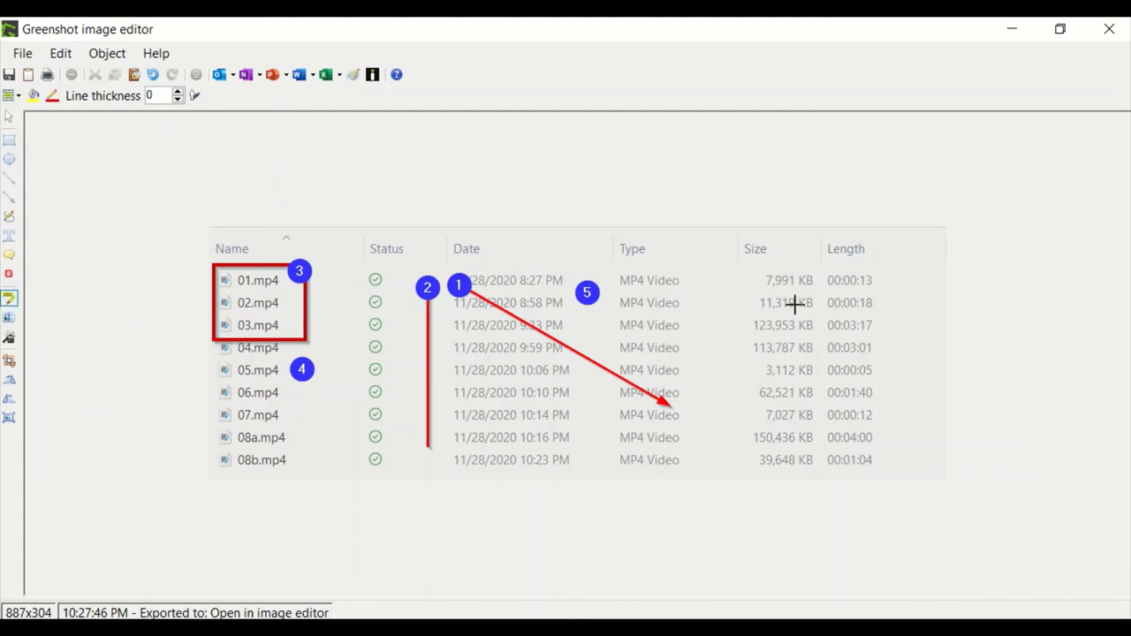
pyautogui.moveTo(740, 237); pyautogui.dragTo(878, 467)
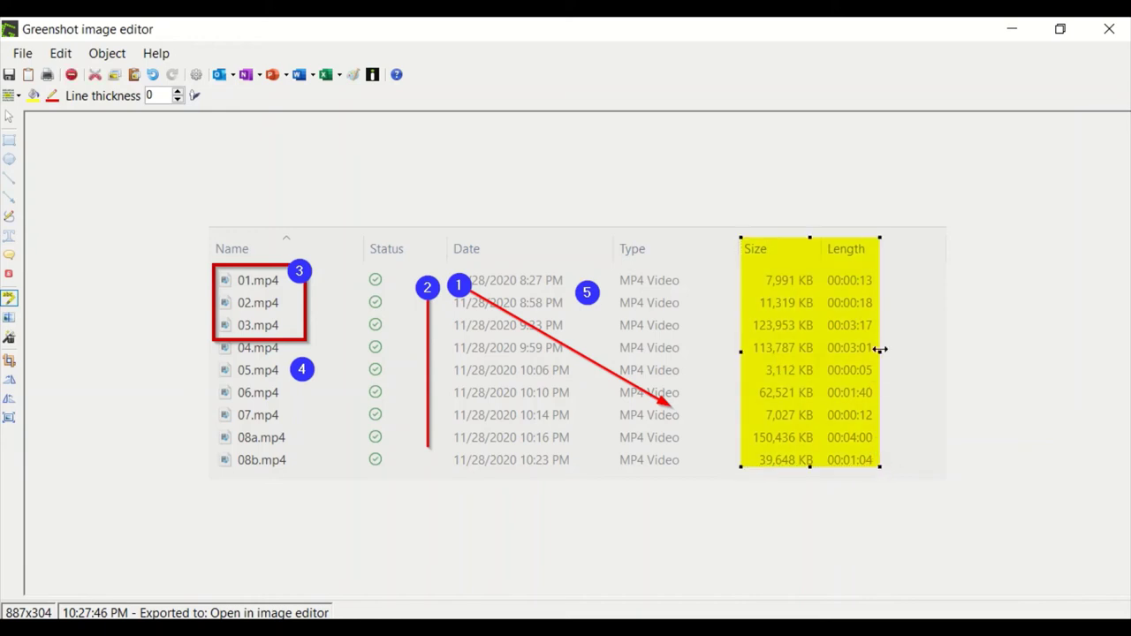
# Step: Try adjusting the yellow highlight's width at the Length column, and undo the stray small highlight and the resizing
pyautogui.moveTo(878, 354)
pyautogui.mouseDown()
pyautogui.moveTo(817, 358)
pyautogui.moveTo(875, 363)
pyautogui.mouseUp()
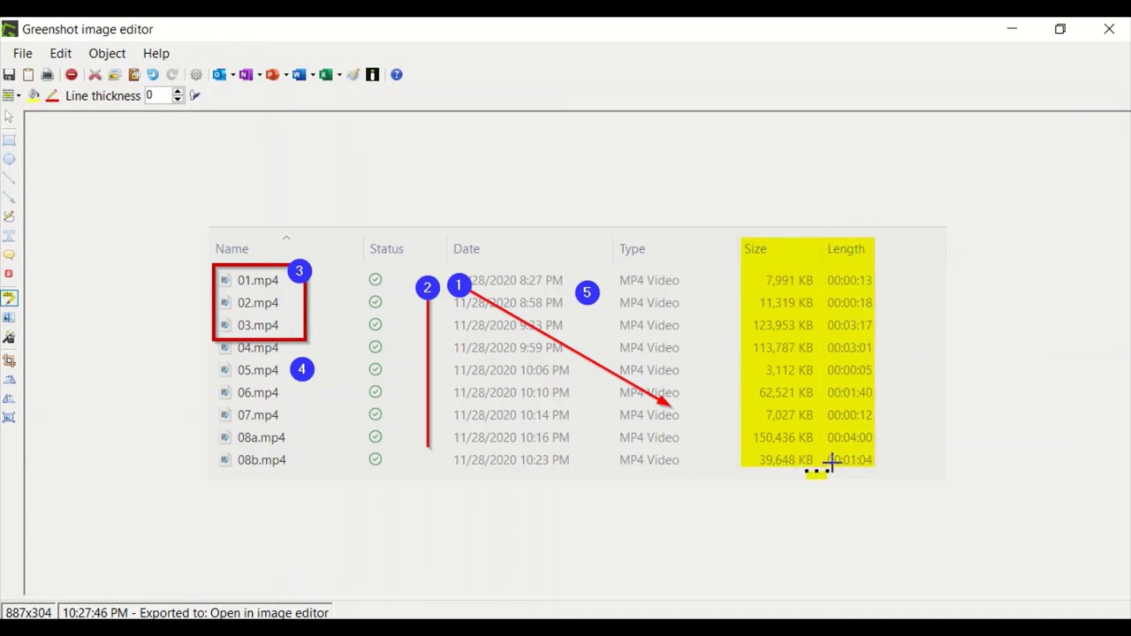
pyautogui.click(841, 470)
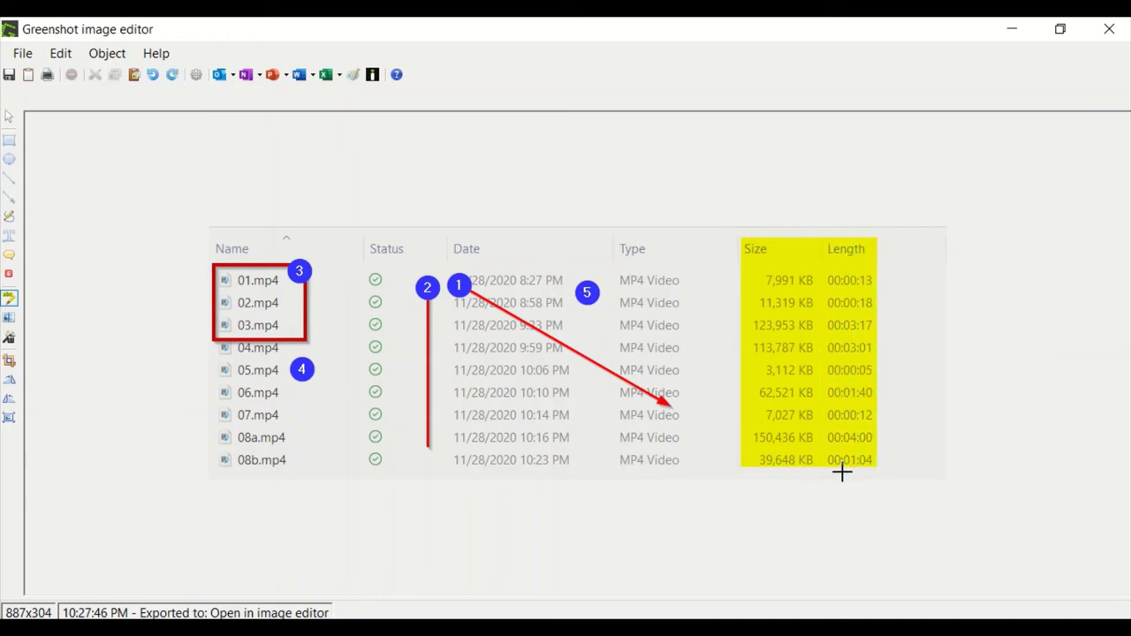
pyautogui.hotkey('ctrl', 'z')
pyautogui.hotkey('ctrl', 'z')
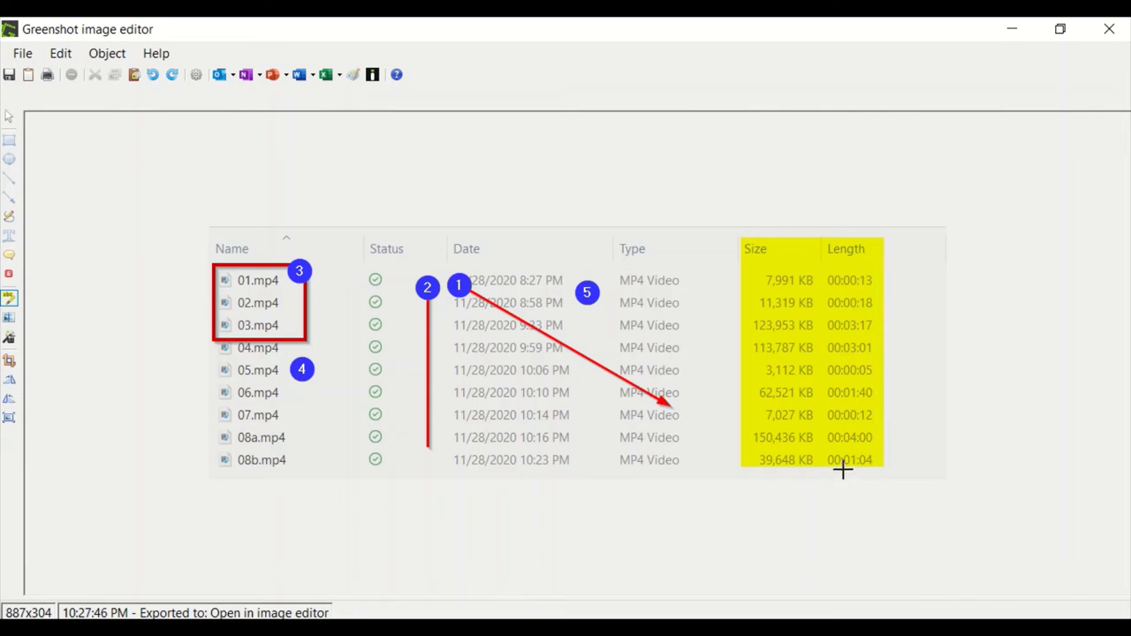
# Step: Step back through the yellow highlight's width changes and undo the highlight over the Size and Length columns entirely
pyautogui.hotkey('ctrl', 'y')
pyautogui.hotkey('ctrl', 'y')
pyautogui.hotkey('ctrl', 'y')
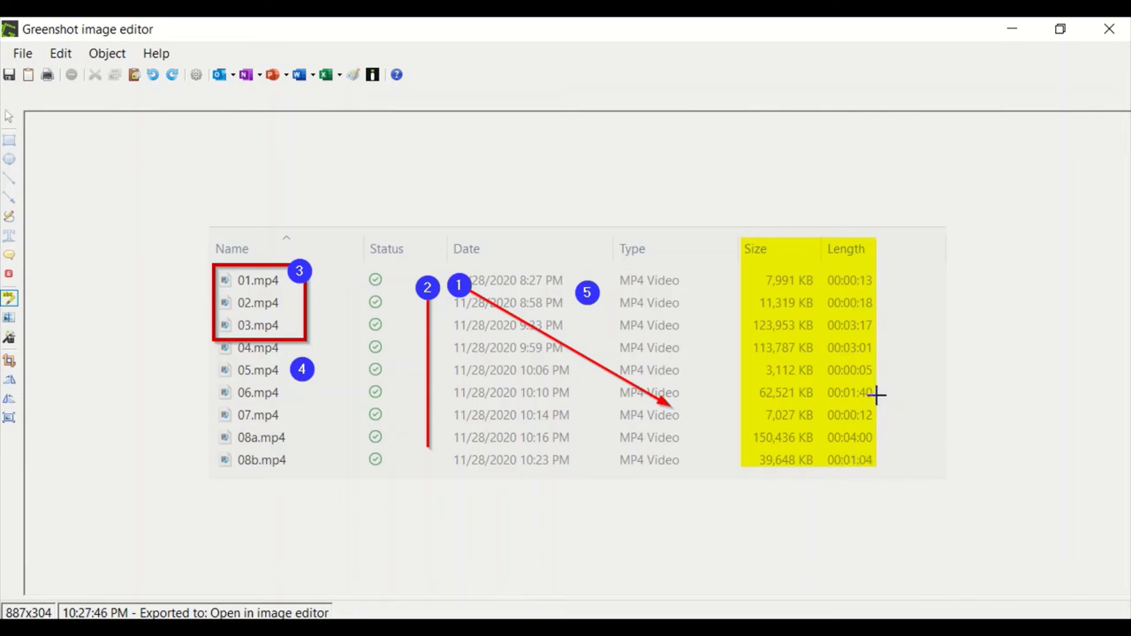
pyautogui.hotkey('ctrl', 'y')
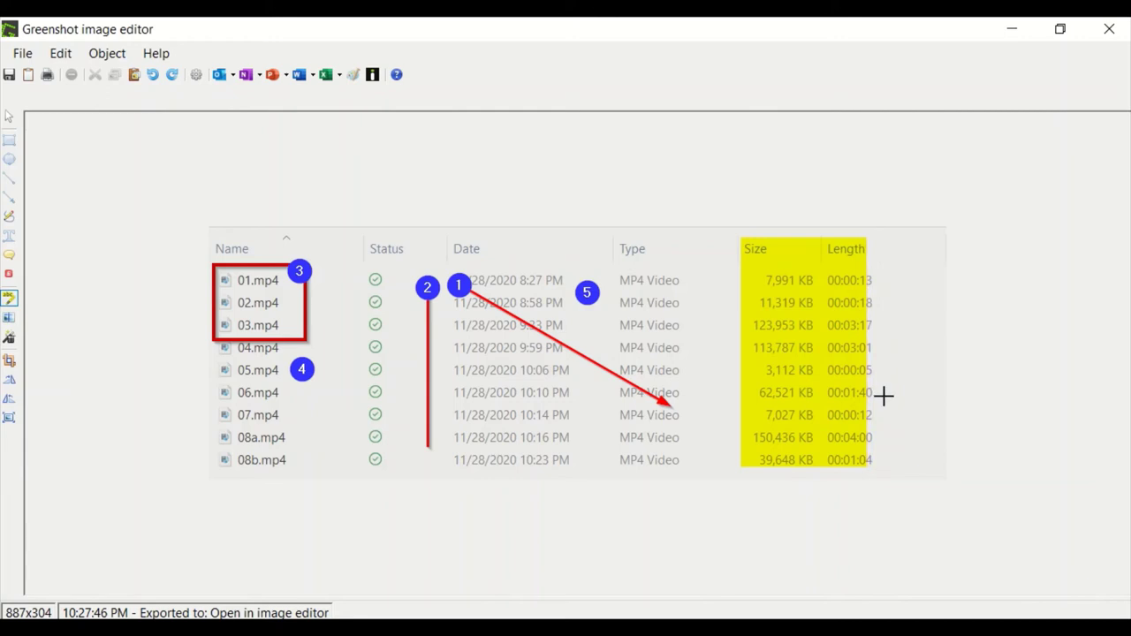
pyautogui.hotkey('ctrl', 'y')
pyautogui.hotkey('ctrl', 'y')
pyautogui.hotkey('ctrl', 'y')
pyautogui.hotkey('ctrl', 'y')
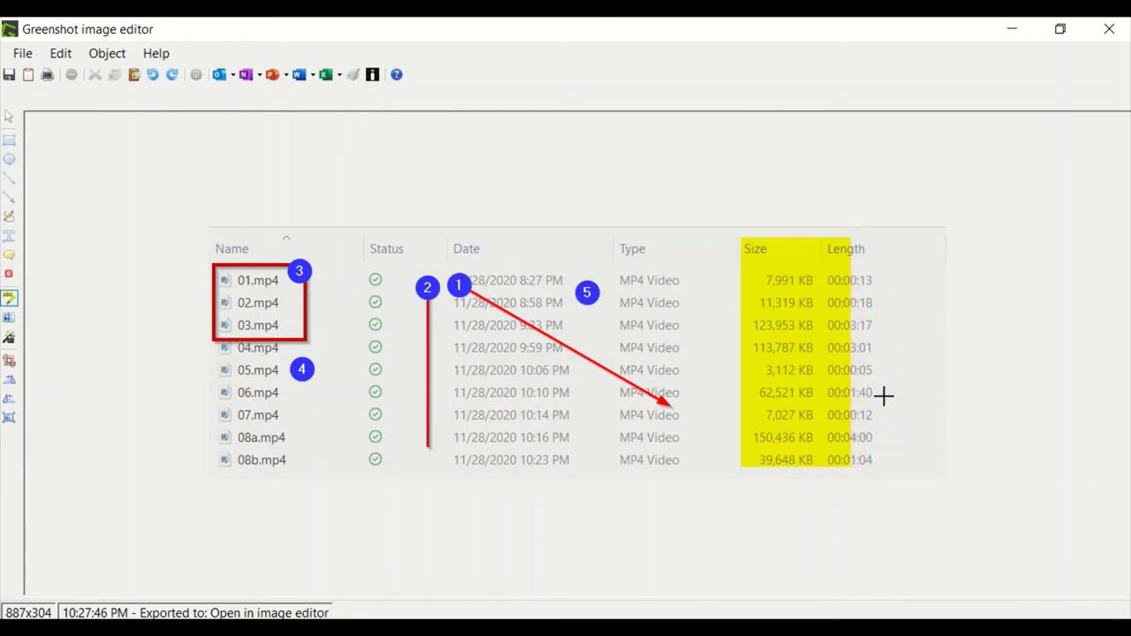
pyautogui.hotkey('ctrl', 'y')
pyautogui.hotkey('ctrl', 'y')
pyautogui.hotkey('ctrl', 'y')
pyautogui.hotkey('ctrl', 'z')
pyautogui.hotkey('ctrl', 'z')
pyautogui.hotkey('ctrl', 'z')
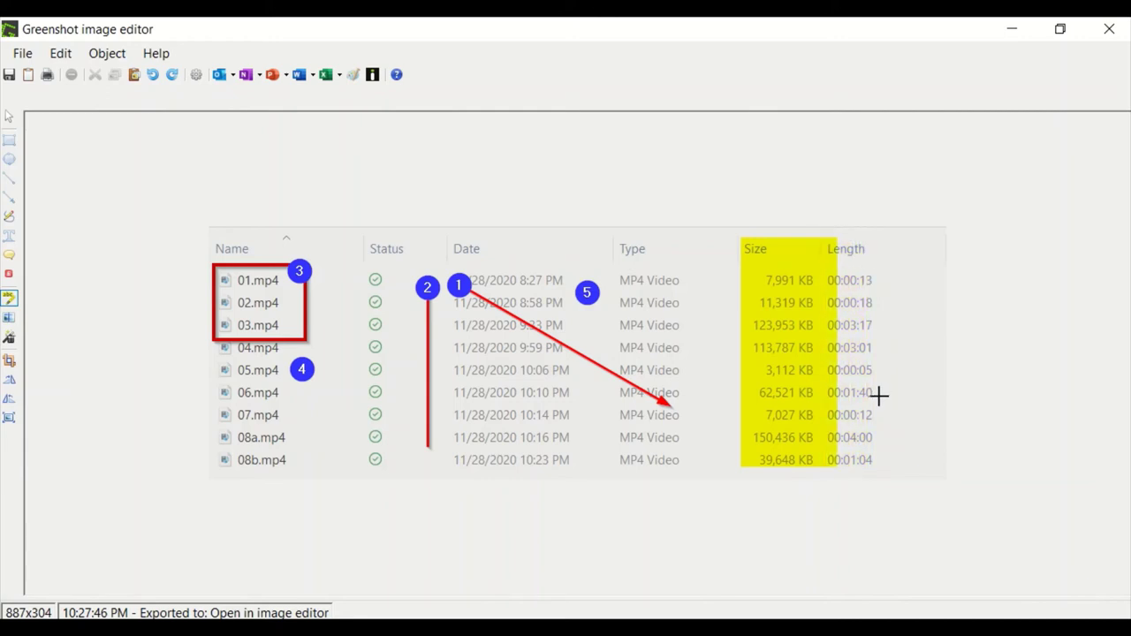
pyautogui.hotkey('ctrl', 'z')
pyautogui.hotkey('ctrl', 'z')
pyautogui.hotkey('ctrl', 'z')
pyautogui.hotkey('ctrl', 'z')
pyautogui.hotkey('ctrl', 'z')
pyautogui.hotkey('ctrl', 'z')
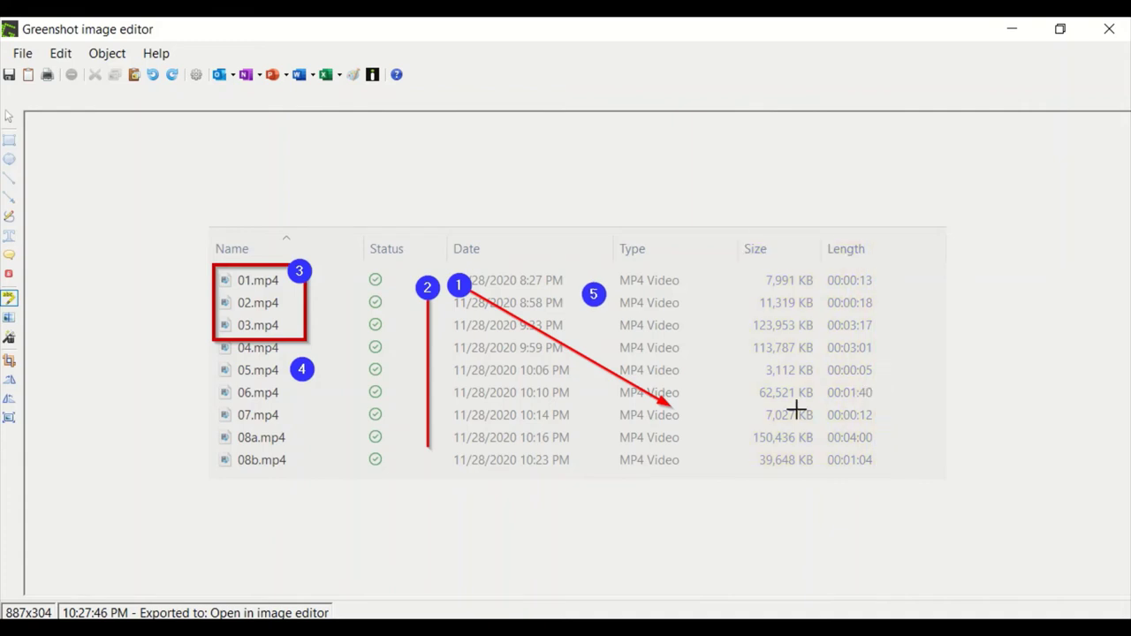
# Step: Highlight the Size and Length columns in yellow from their headers to the 04.mp4 row, nudge the highlight down, and move it partly back up
pyautogui.moveTo(735, 232); pyautogui.dragTo(889, 358)
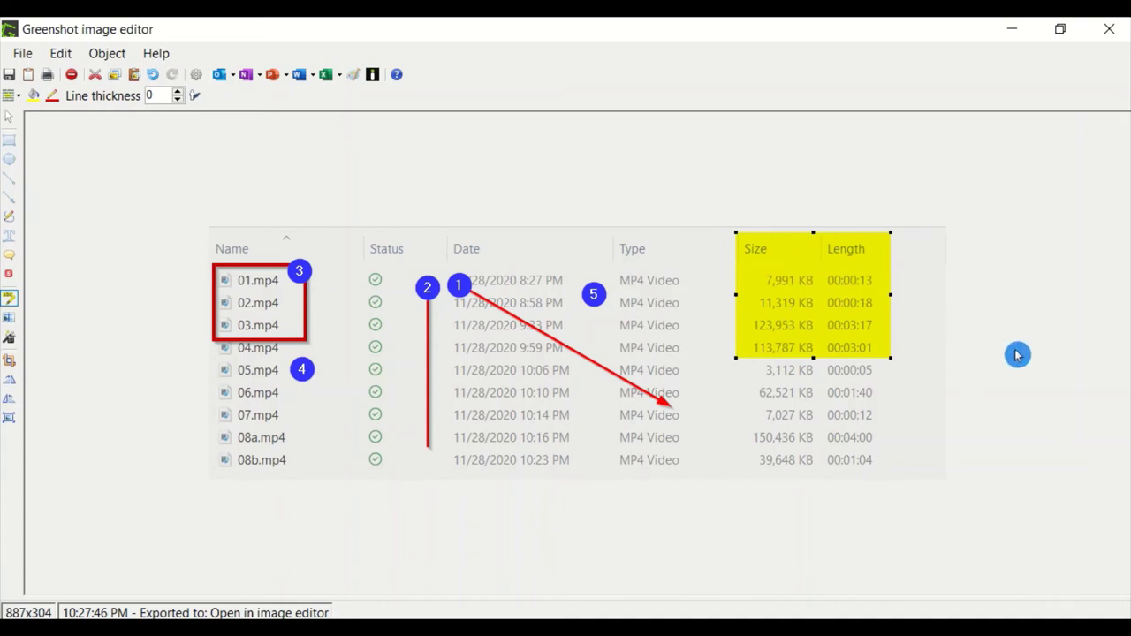
pyautogui.press('Down')
pyautogui.press('Down')
pyautogui.press('Down')
pyautogui.press('Down')
pyautogui.press('Down')
pyautogui.press('Down')
pyautogui.press('Down')
pyautogui.press('Down')
pyautogui.press('Down')
pyautogui.press('Down')
pyautogui.press('Down')
pyautogui.press('Down')
pyautogui.press('Down')
pyautogui.press('Down')
pyautogui.press('Down')
pyautogui.press('Down')
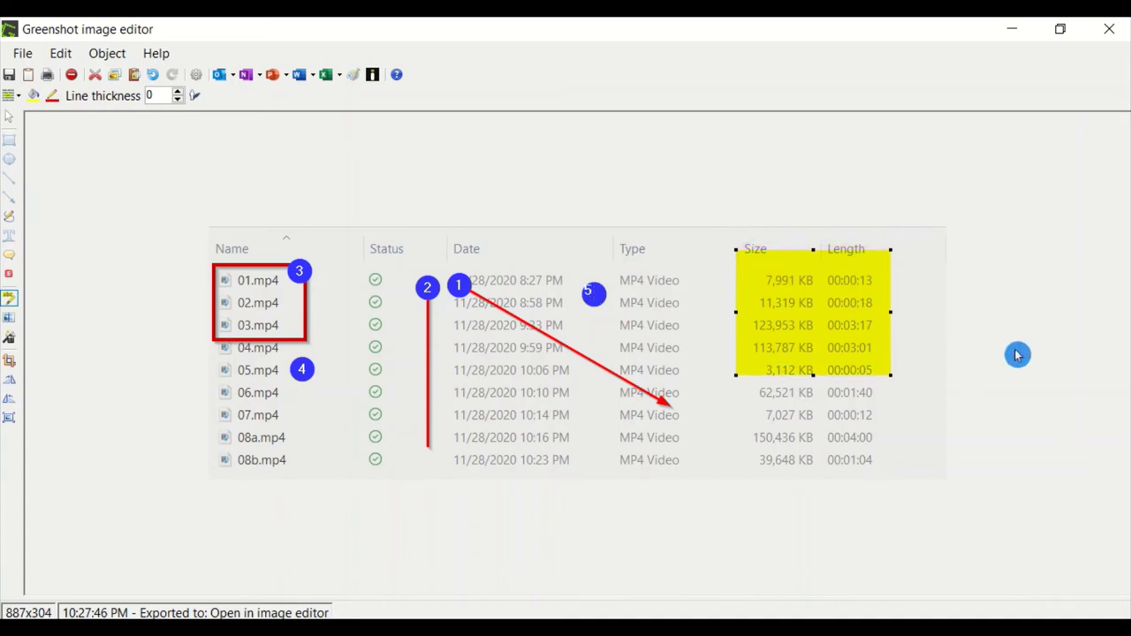
pyautogui.press('Up')
pyautogui.press('Up')
pyautogui.press('Up')
pyautogui.press('Up')
pyautogui.press('Up')
pyautogui.press('Up')
pyautogui.press('Up')
pyautogui.press('Up')
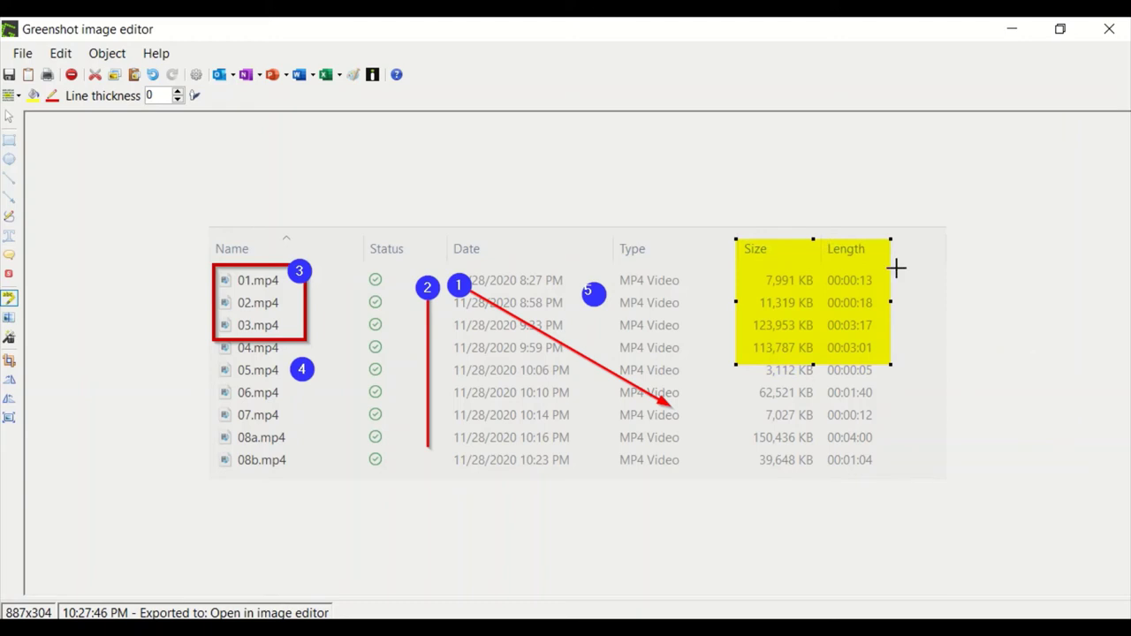
# Step: Stretch the yellow highlight's top edge slightly upward and nudge the whole highlight up to the top of the captured image
pyautogui.moveTo(812, 238)
pyautogui.mouseDown()
pyautogui.moveTo(813, 220)
pyautogui.moveTo(812, 232)
pyautogui.mouseUp()
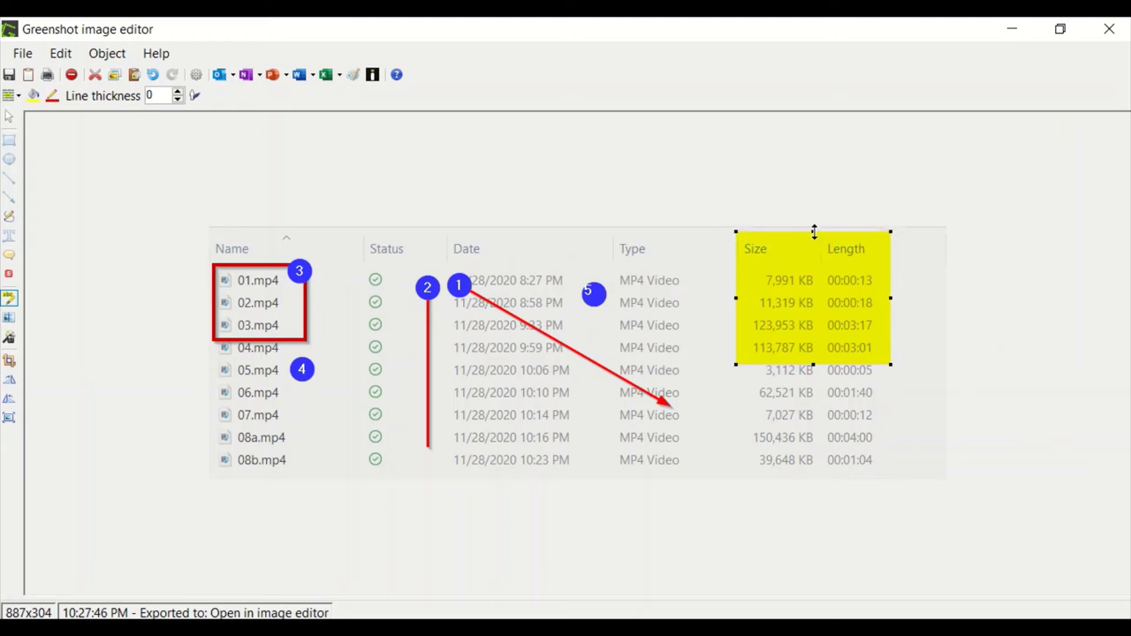
pyautogui.press('Up')
pyautogui.press('Up')
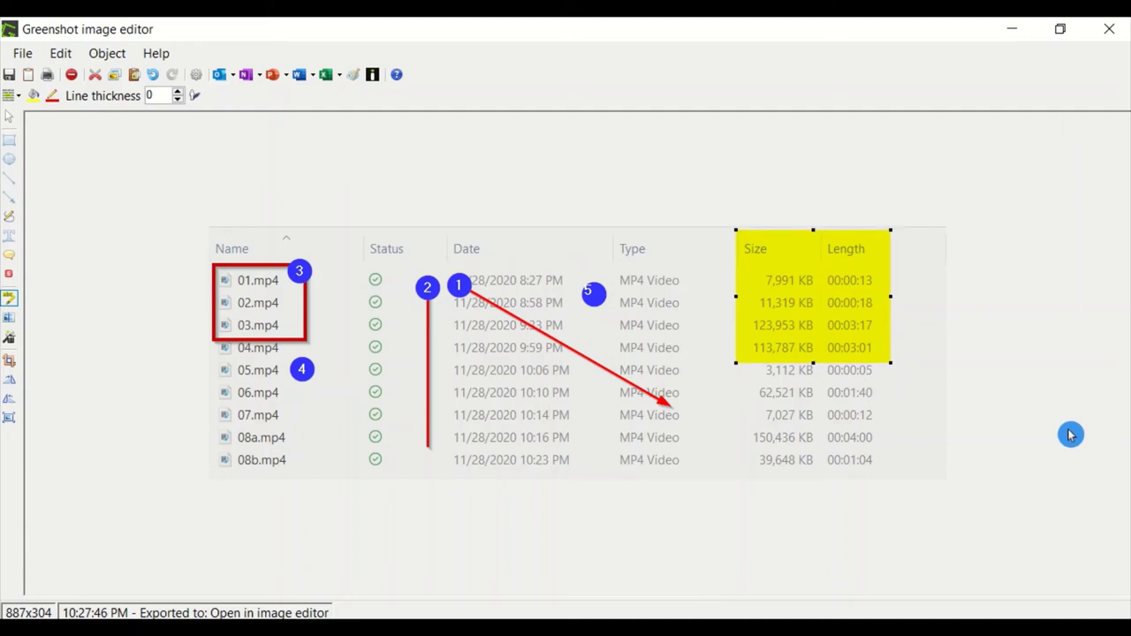
pyautogui.press('Up')
pyautogui.press('Up')
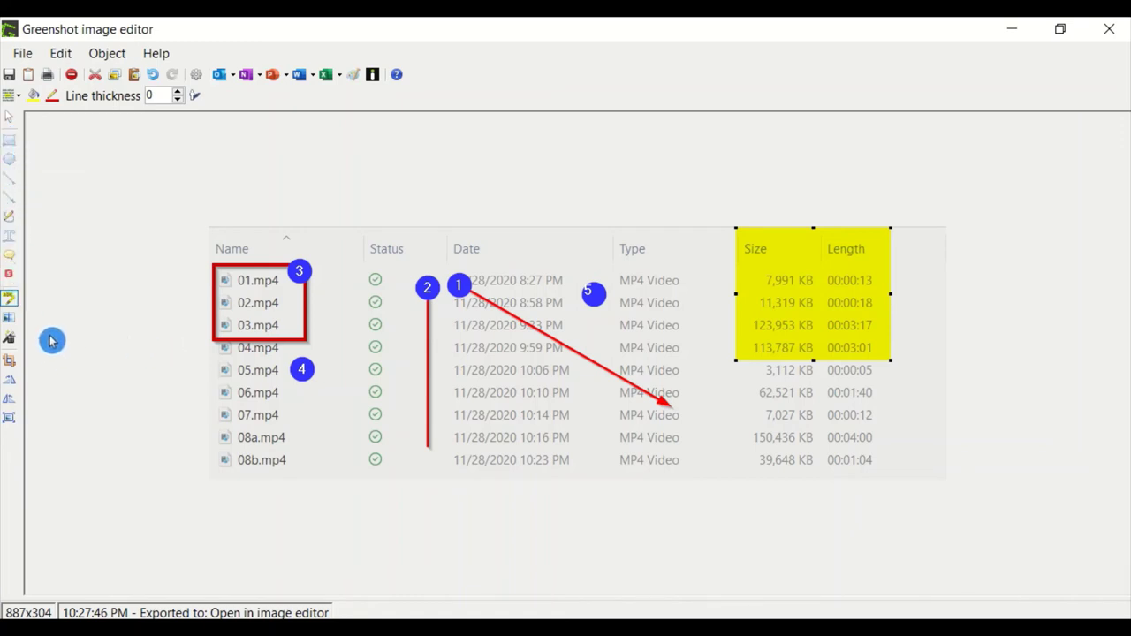
pyautogui.click(18, 361)
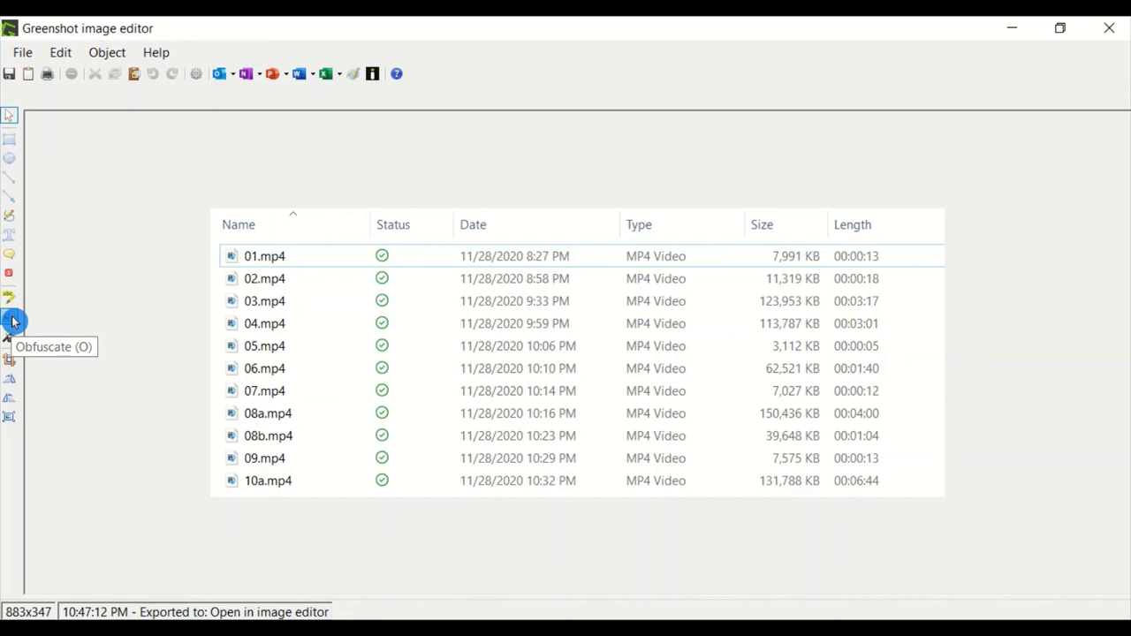
# Step: Blur rows 06.mp4 to 10a.mp4 and rows 01.mp4 to 04.mp4 with the Obfuscate tool in Blur mode, using blur radius 7
pyautogui.click(12, 321)
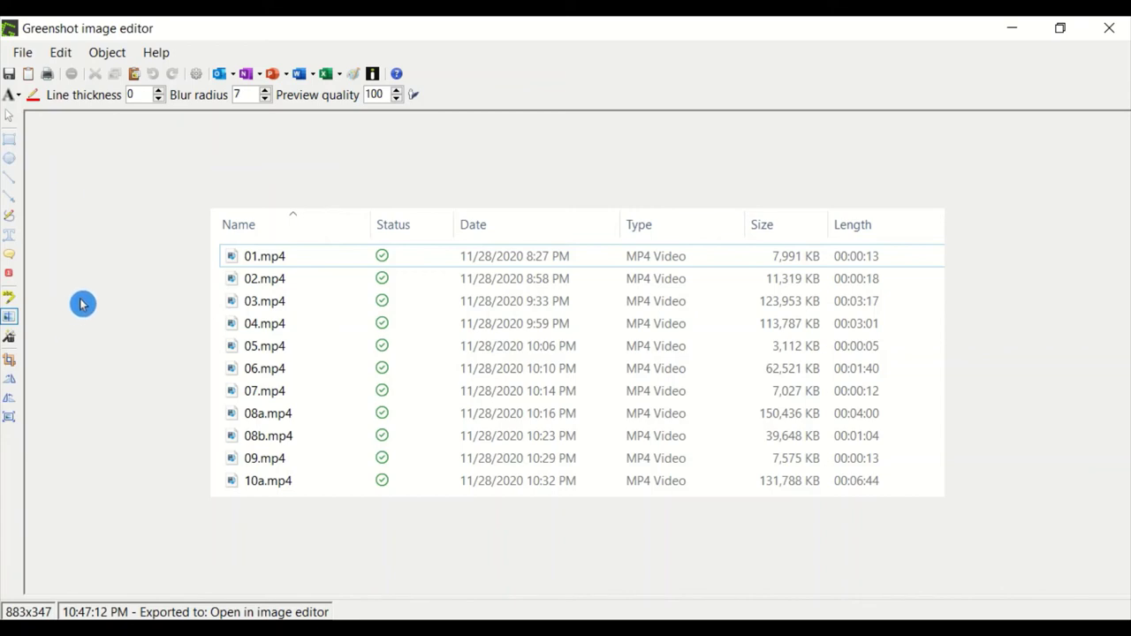
pyautogui.click(12, 94)
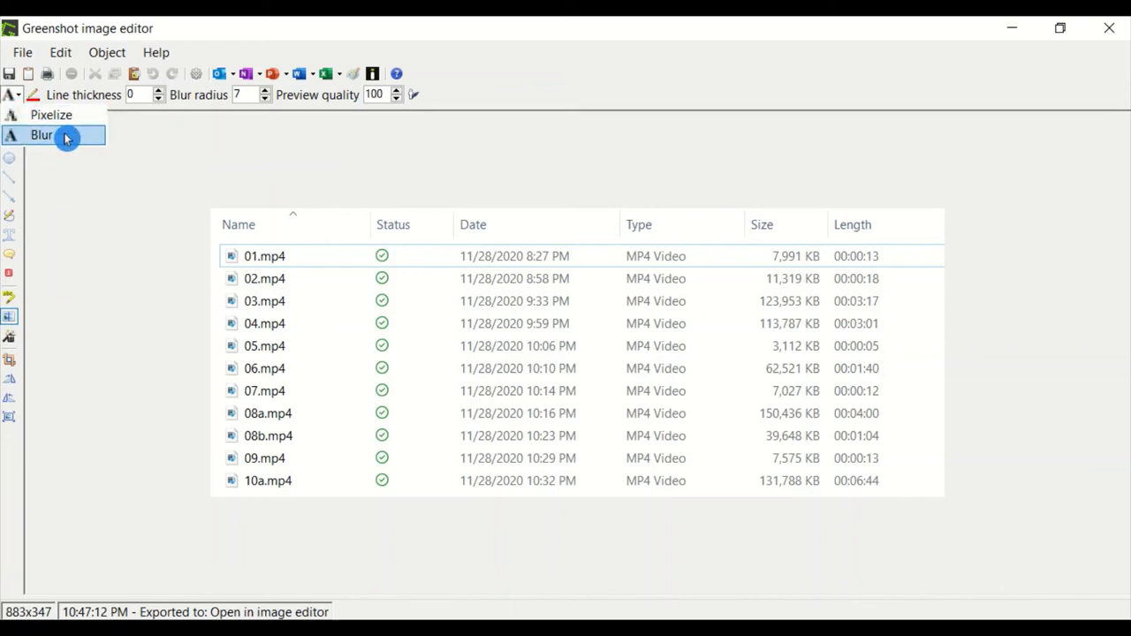
pyautogui.click(65, 137)
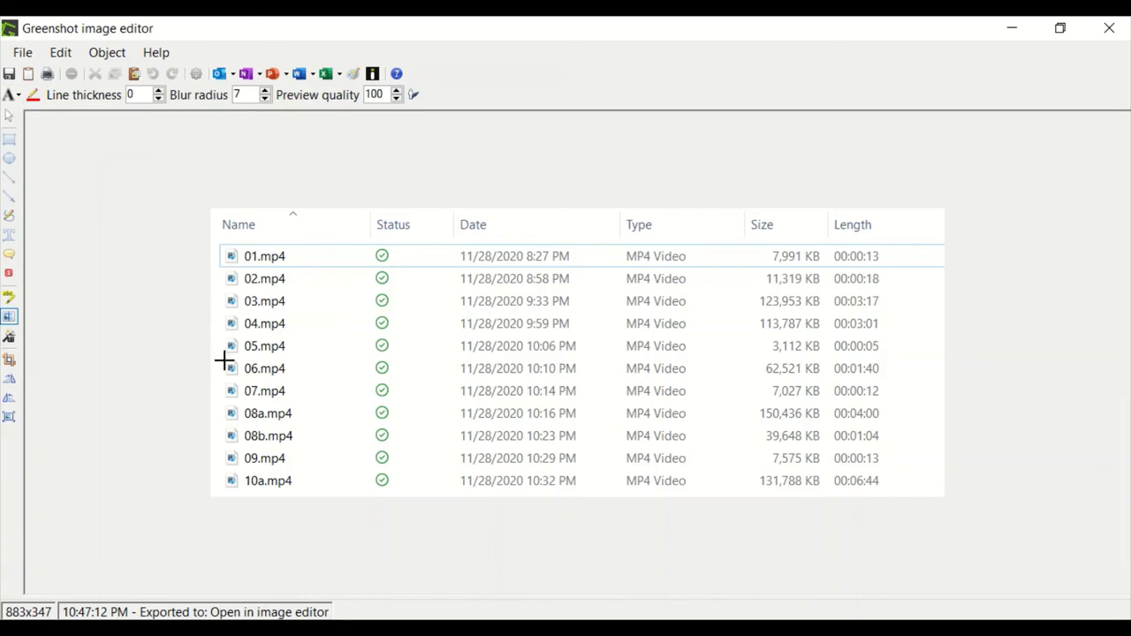
pyautogui.moveTo(224, 359); pyautogui.dragTo(887, 484)
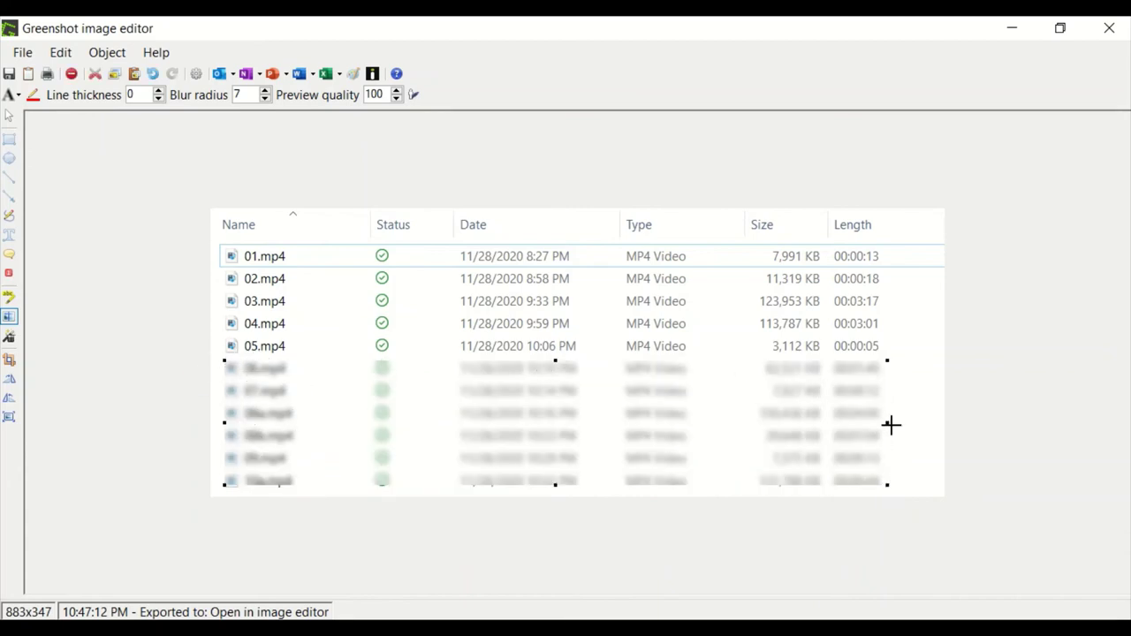
pyautogui.moveTo(885, 423)
pyautogui.mouseDown()
pyautogui.moveTo(636, 423)
pyautogui.moveTo(883, 436)
pyautogui.mouseUp()
pyautogui.click(223, 244)
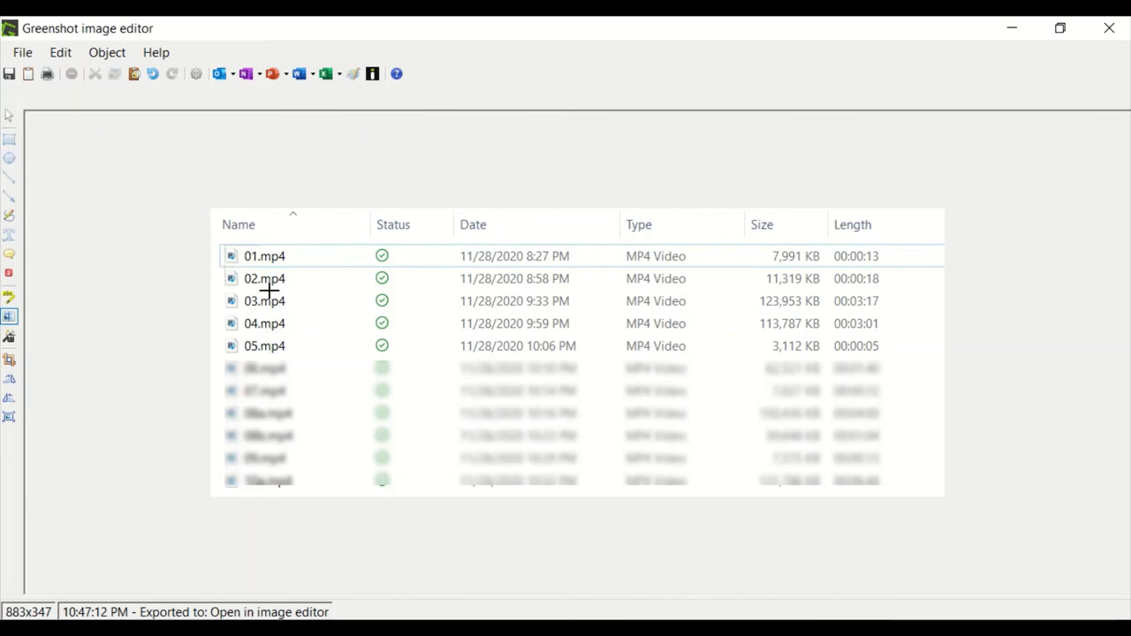
pyautogui.moveTo(882, 325); pyautogui.dragTo(894, 328)
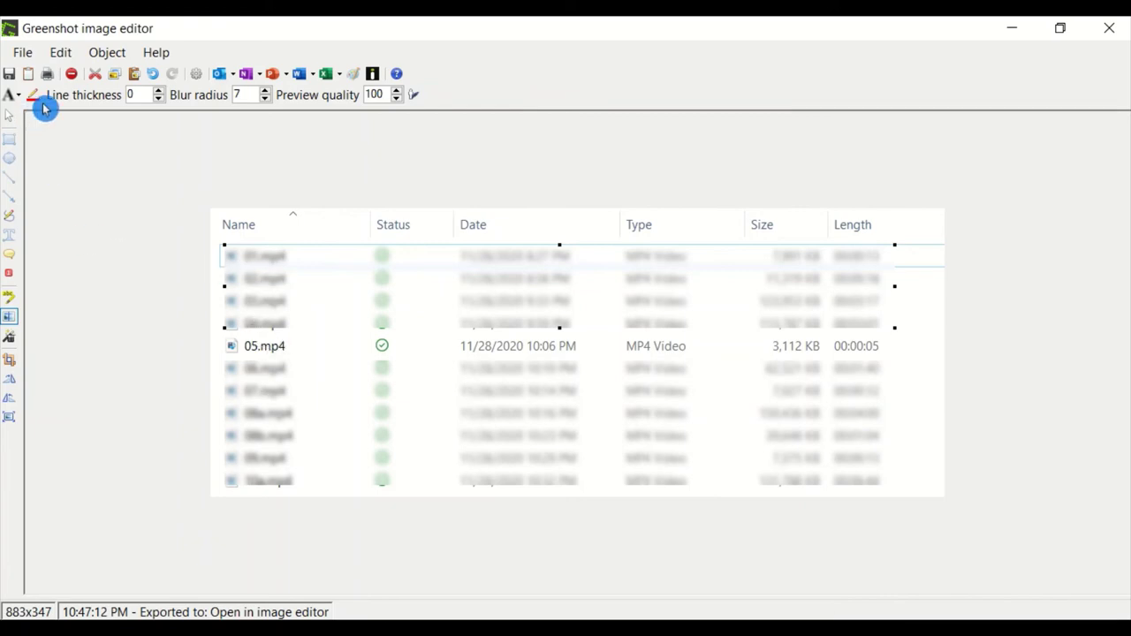
# Step: Try weaker blurring on rows 01.mp4 to 04.mp4 by lowering the blur radius to 1, and raise it gradually back to 7
pyautogui.click(264, 99)
pyautogui.click(264, 99)
pyautogui.click(264, 99)
pyautogui.click(264, 99)
pyautogui.click(264, 99)
pyautogui.click(264, 99)
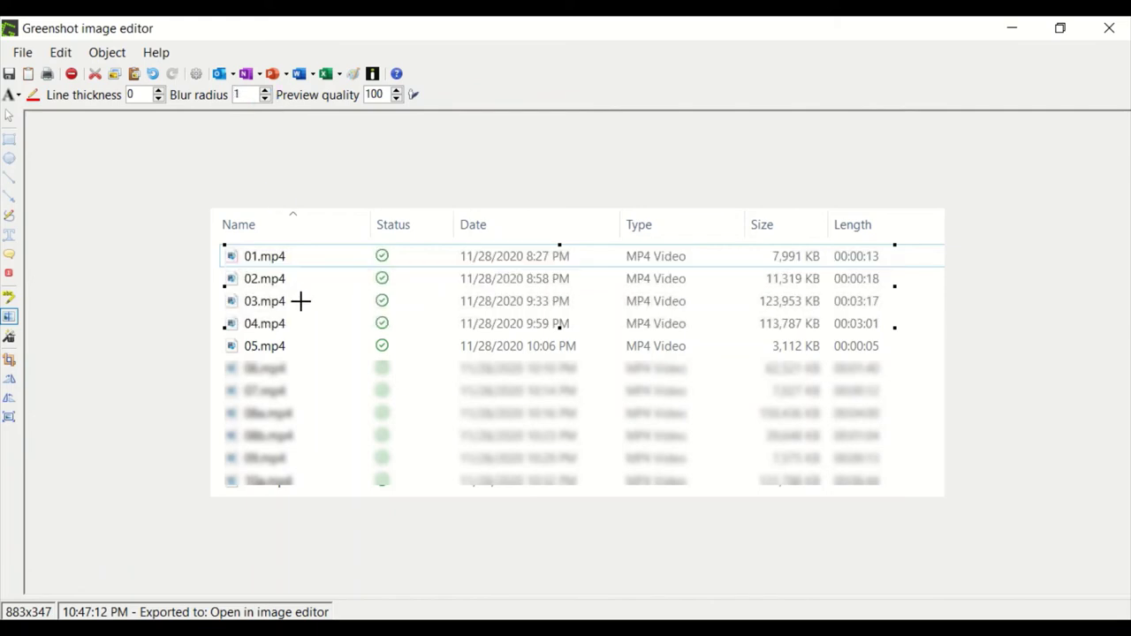
pyautogui.click(265, 90)
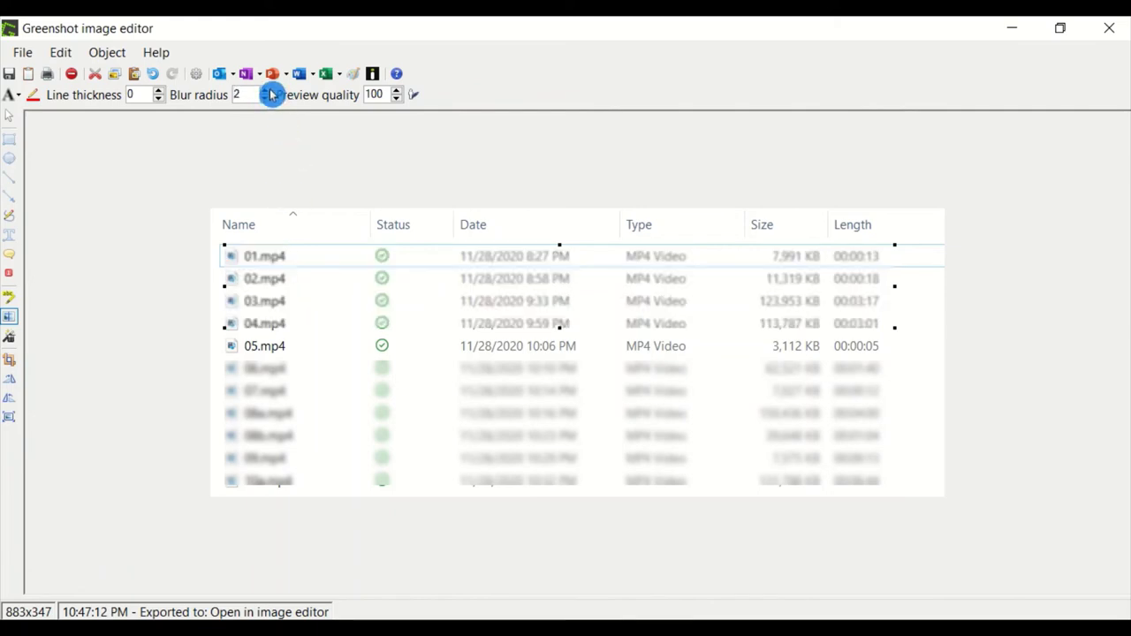
pyautogui.click(268, 91)
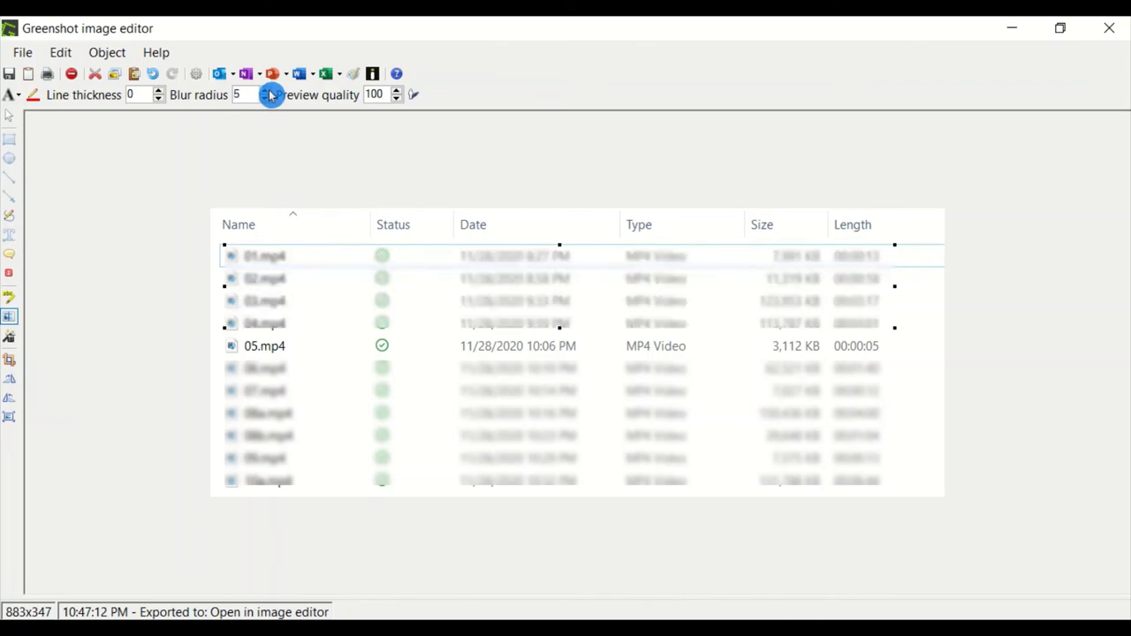
pyautogui.click(267, 91)
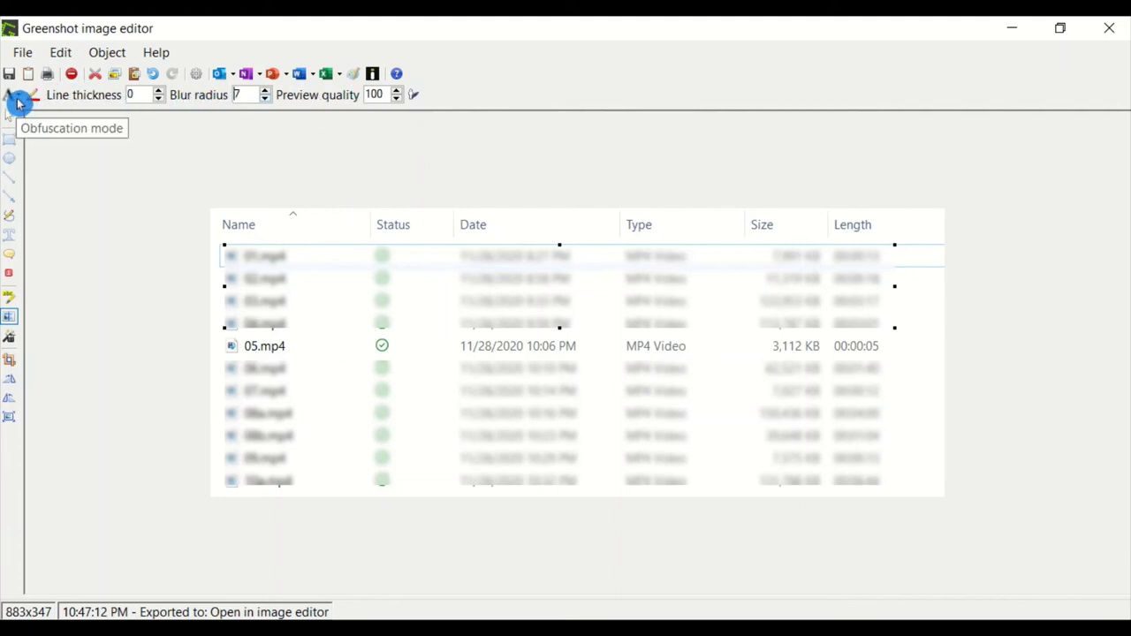
# Step: Switch the obfuscation on rows 01.mp4 to 04.mp4 to Pixelize, try pixel size 2, and raise the pixel size to 7
pyautogui.click(17, 99)
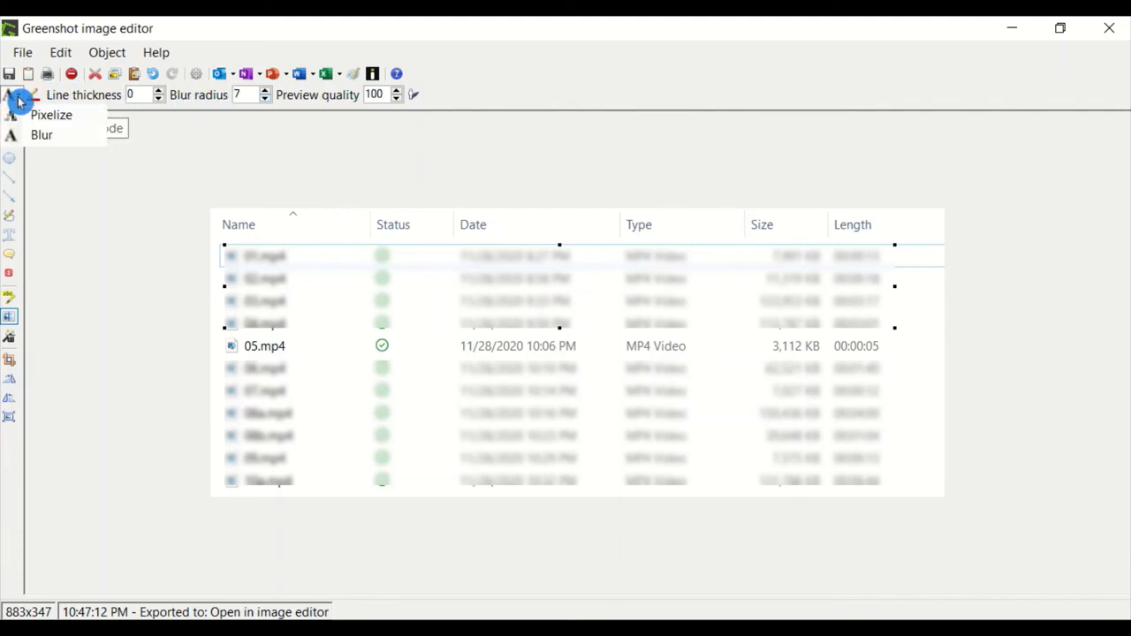
pyautogui.click(63, 119)
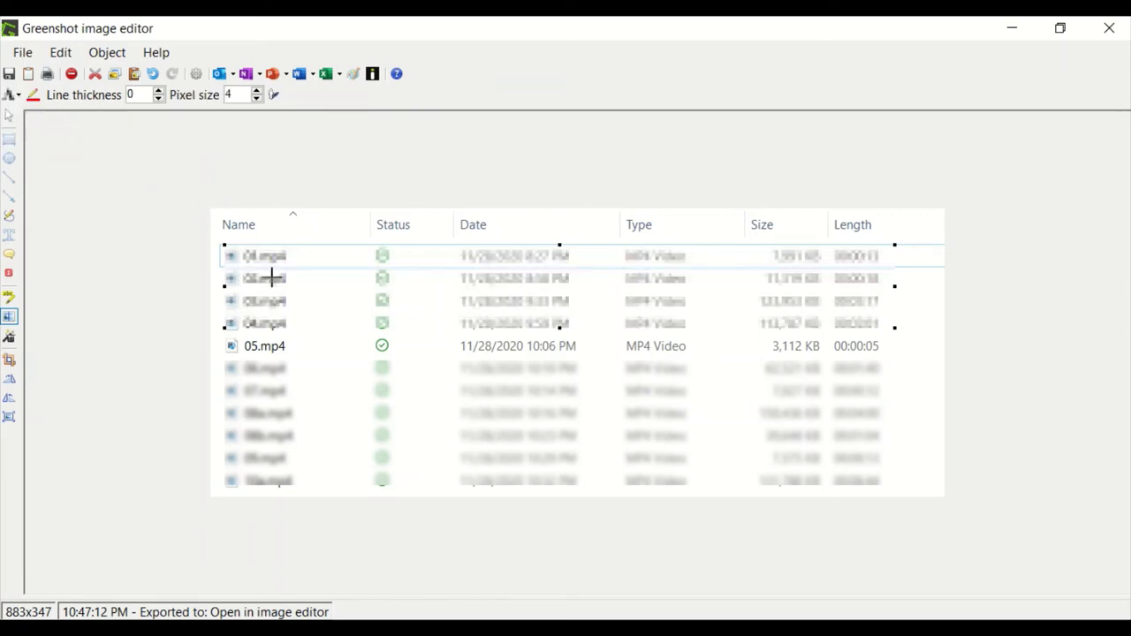
pyautogui.click(257, 99)
pyautogui.click(257, 99)
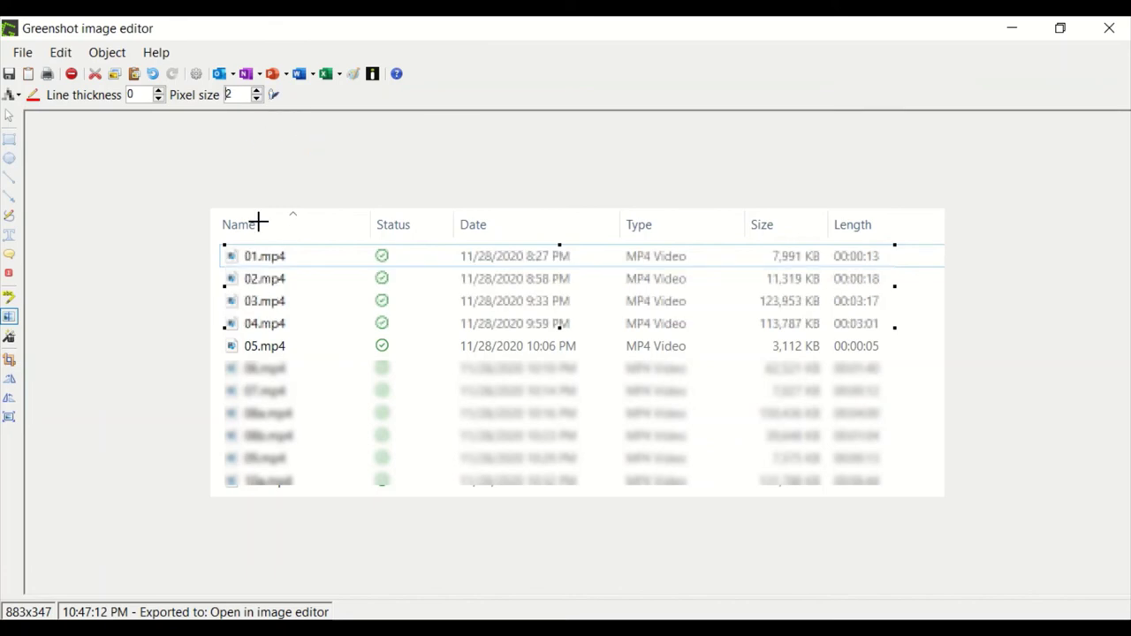
pyautogui.click(255, 92)
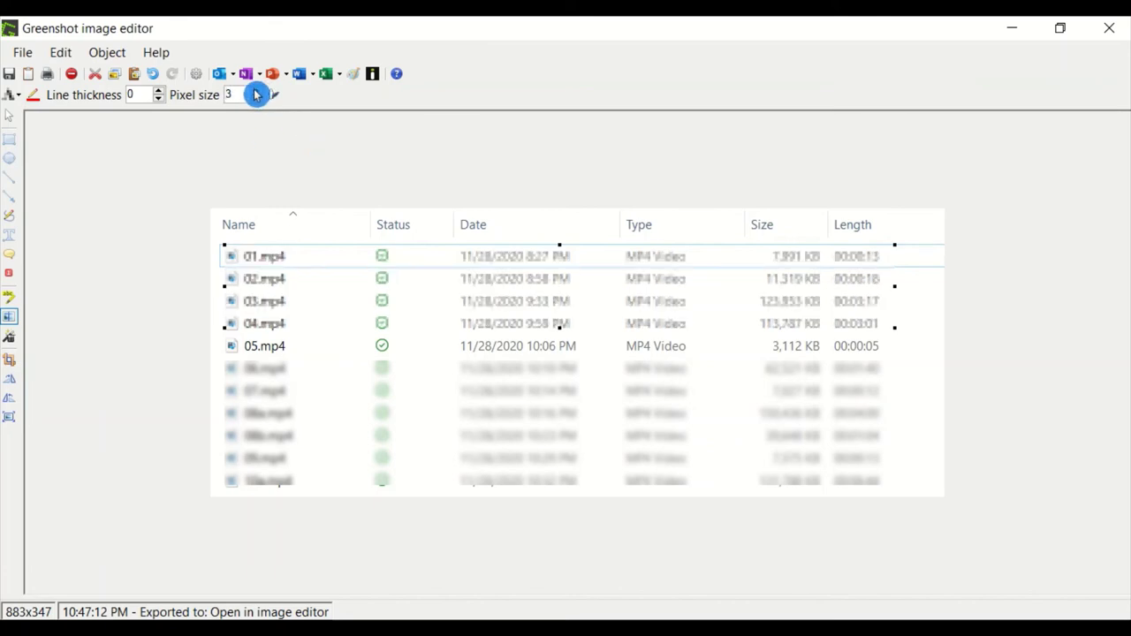
pyautogui.click(255, 91)
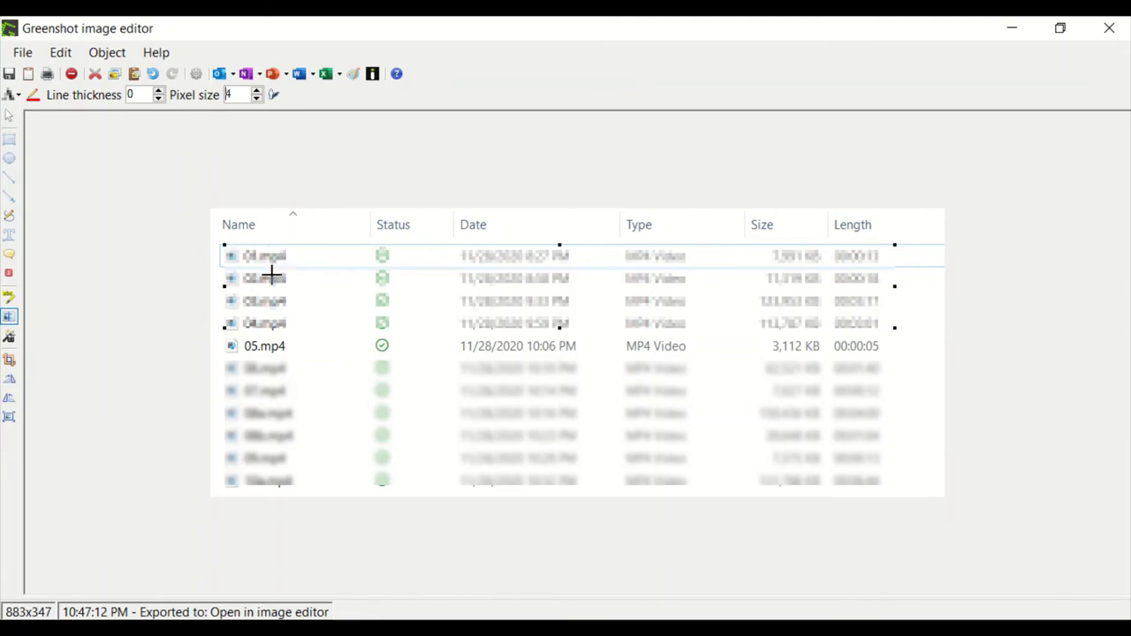
pyautogui.click(257, 92)
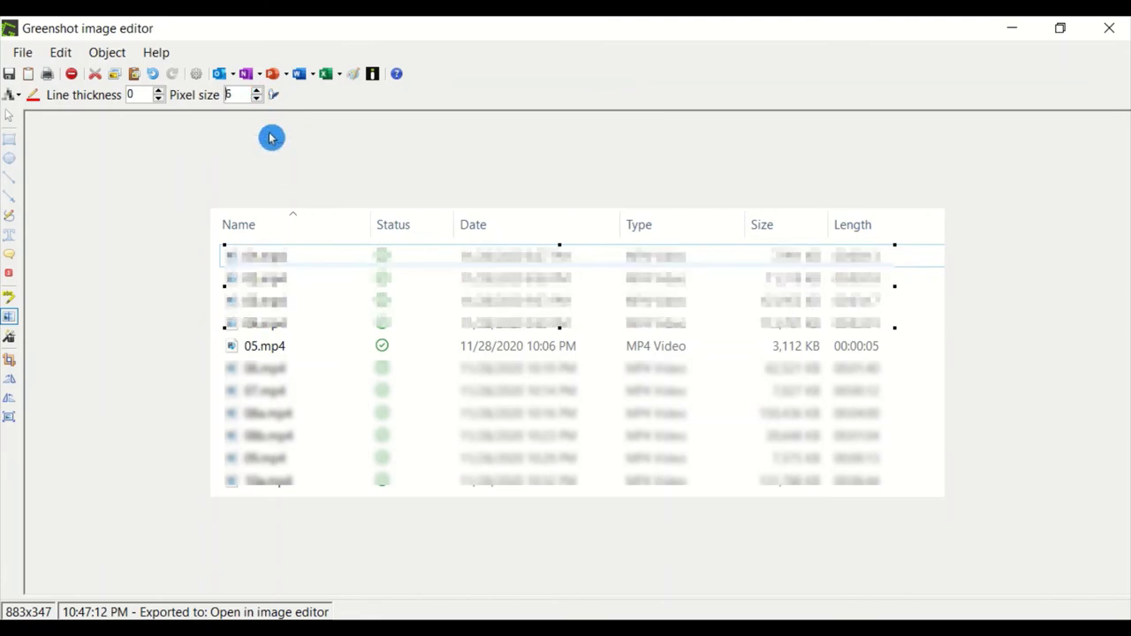
pyautogui.click(256, 92)
pyautogui.click(256, 92)
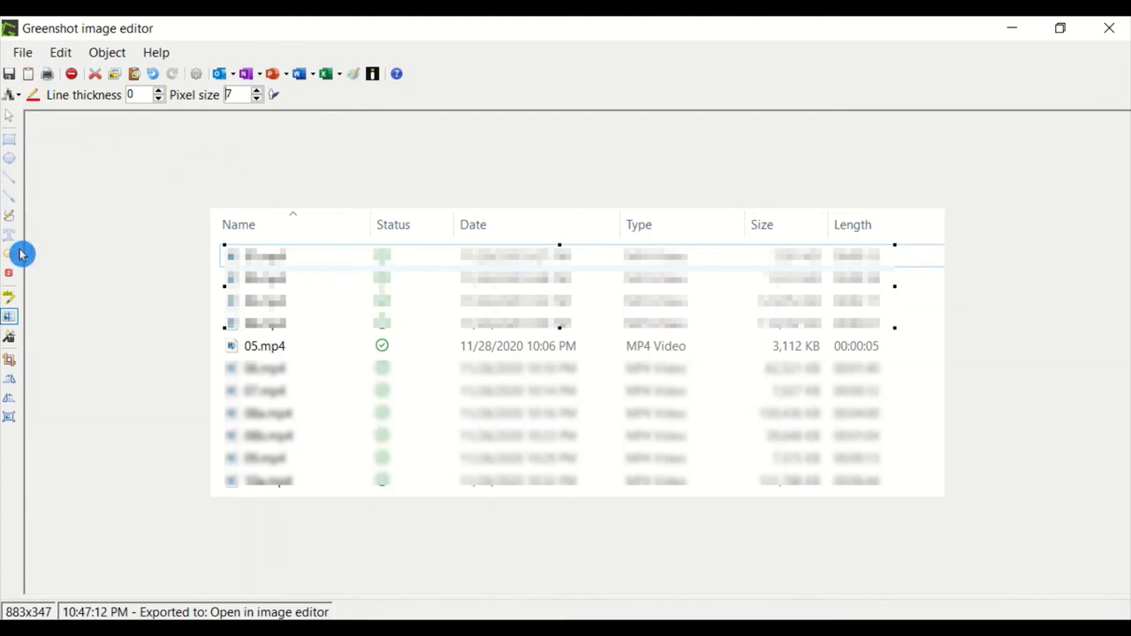
# Step: Rotate the image clockwise in quarter turns through a full circle back to its original orientation
pyautogui.click(13, 383)
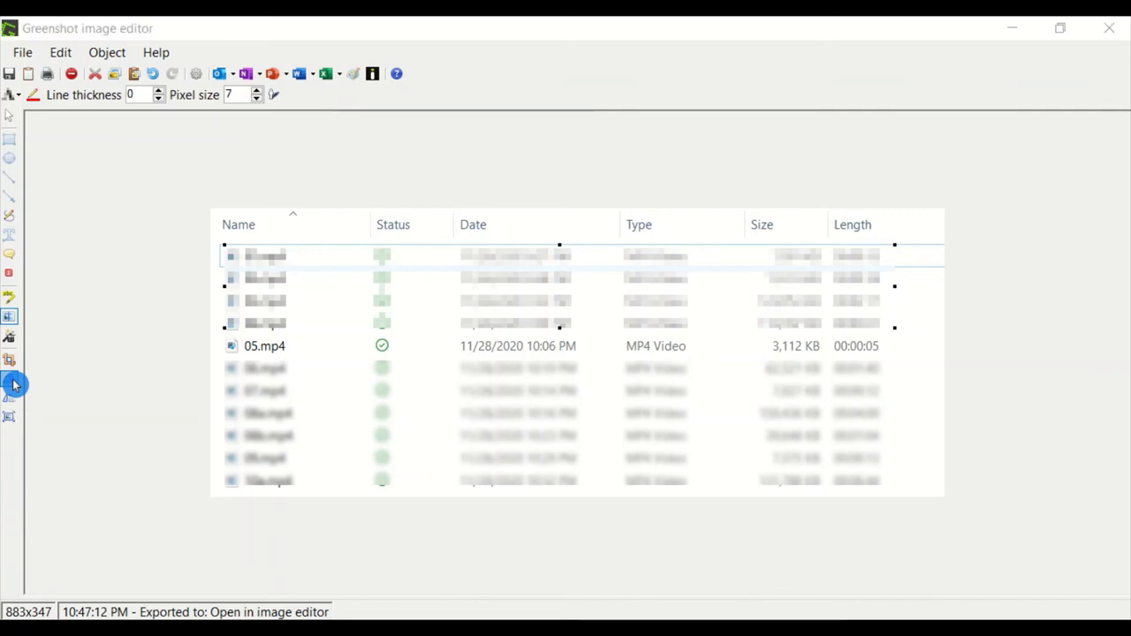
pyautogui.click(13, 384)
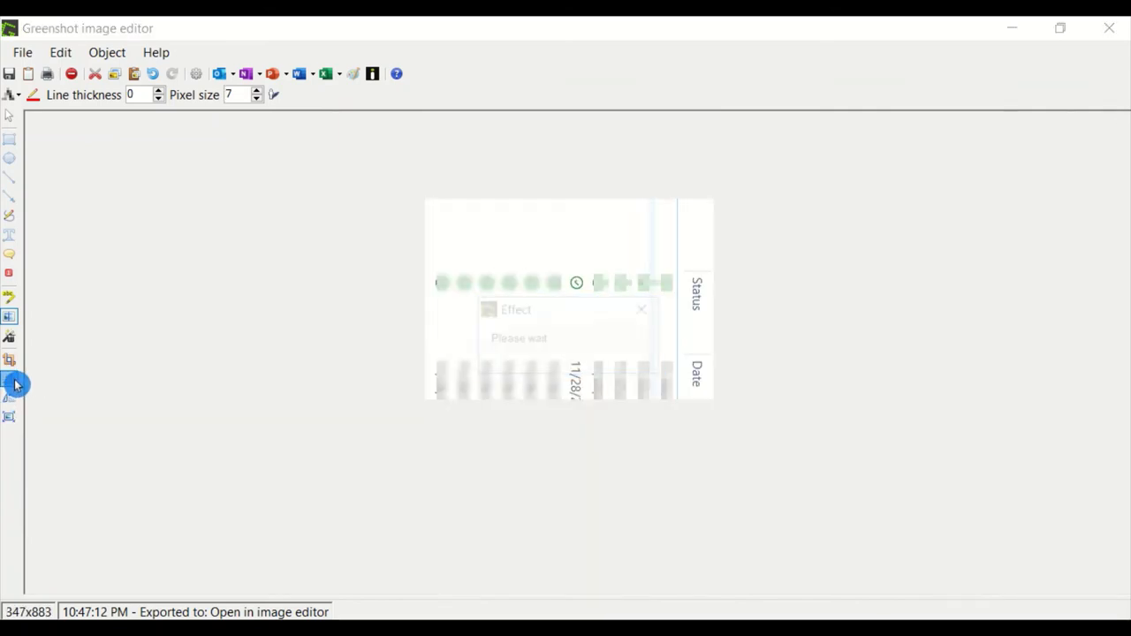
pyautogui.click(12, 383)
pyautogui.click(12, 384)
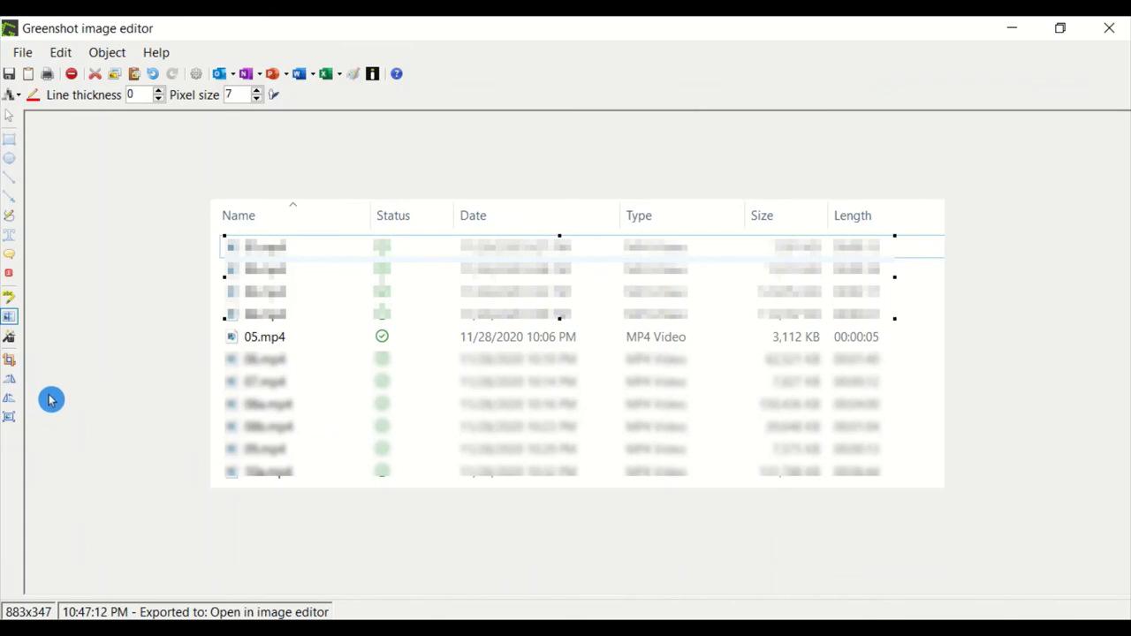
# Step: Resize the image to a width of 440 pixels while maintaining the aspect ratio
pyautogui.click(11, 422)
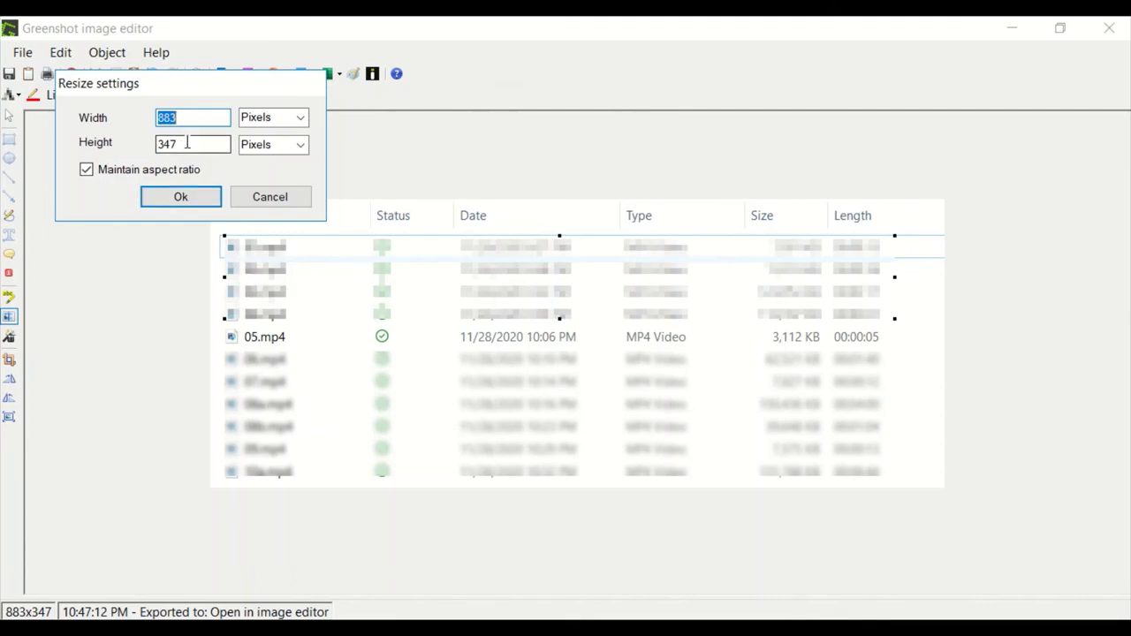
pyautogui.write('440')
pyautogui.press('Return')
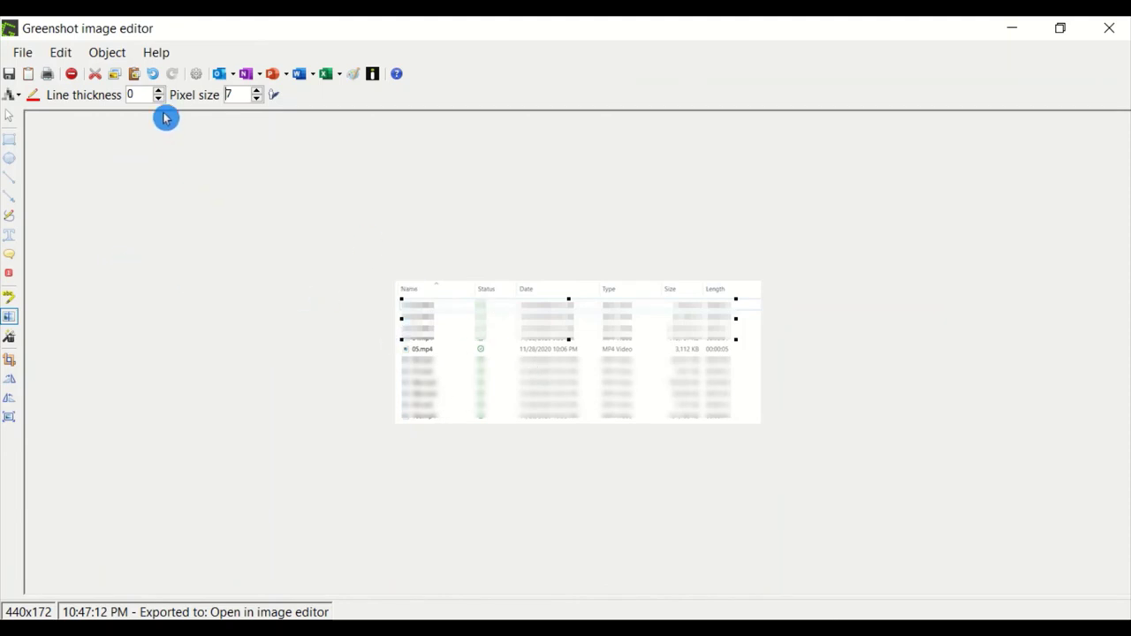
# Step: Undo the last resize of the image
pyautogui.click(60, 54)
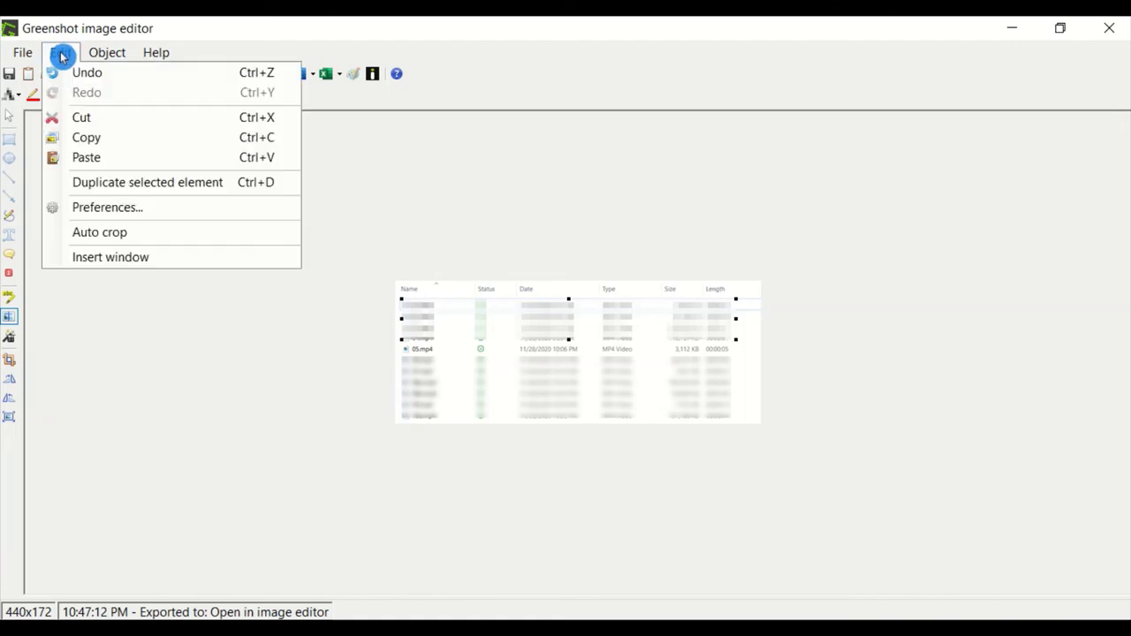
pyautogui.click(112, 74)
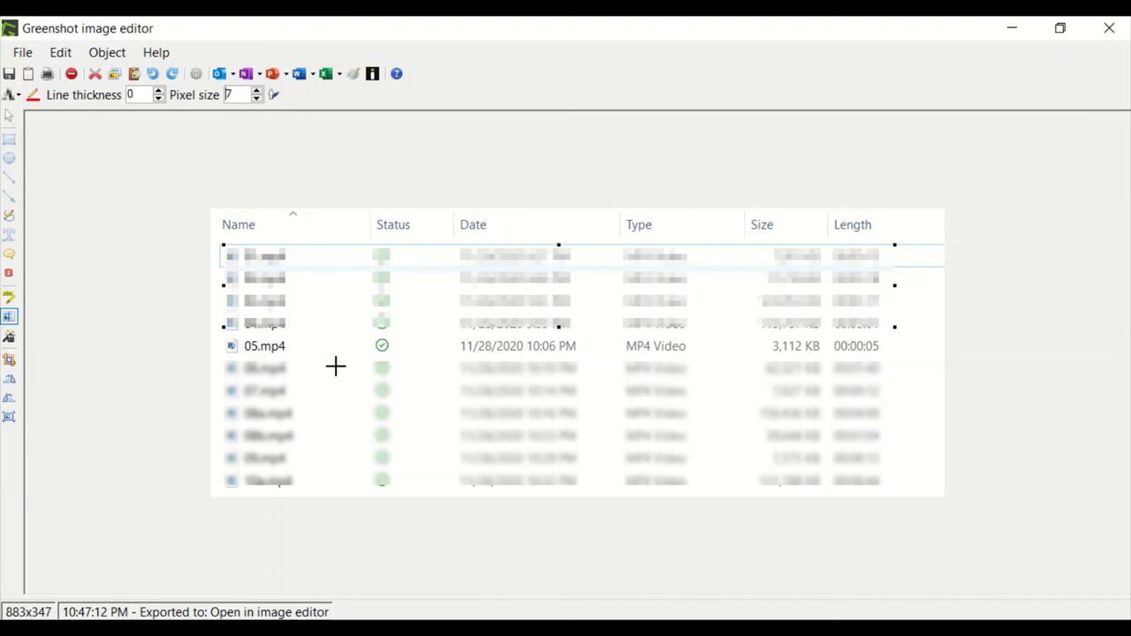
pyautogui.moveTo(197, 204); pyautogui.dragTo(209, 202)
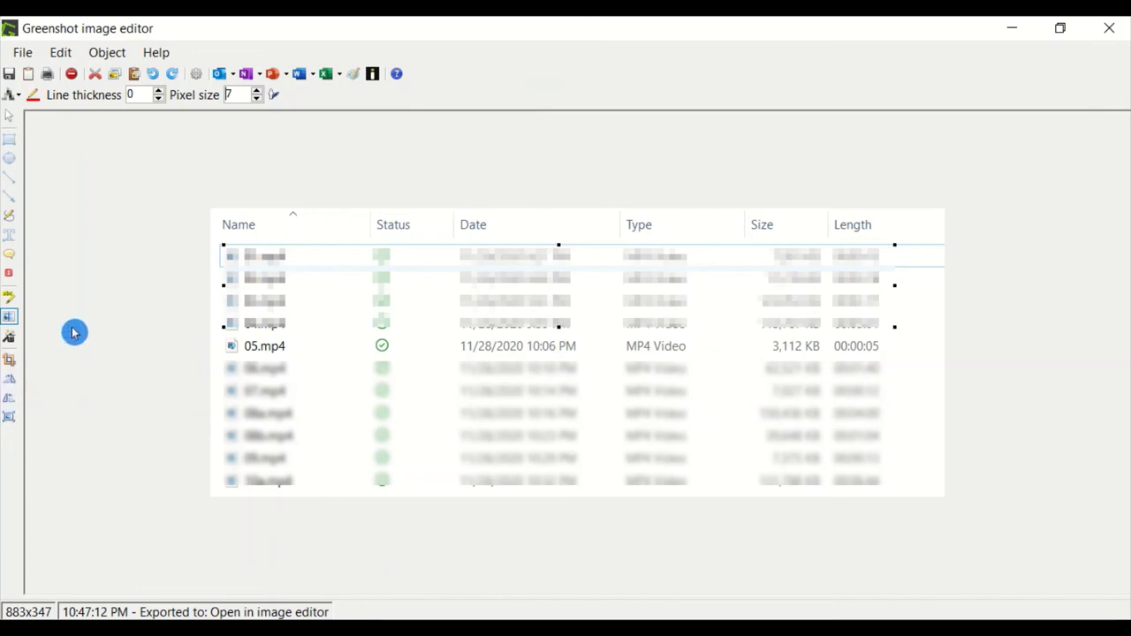
# Step: Try a crop area over the middle of the file list around row 05.mp4, and discard the crop
pyautogui.click(13, 369)
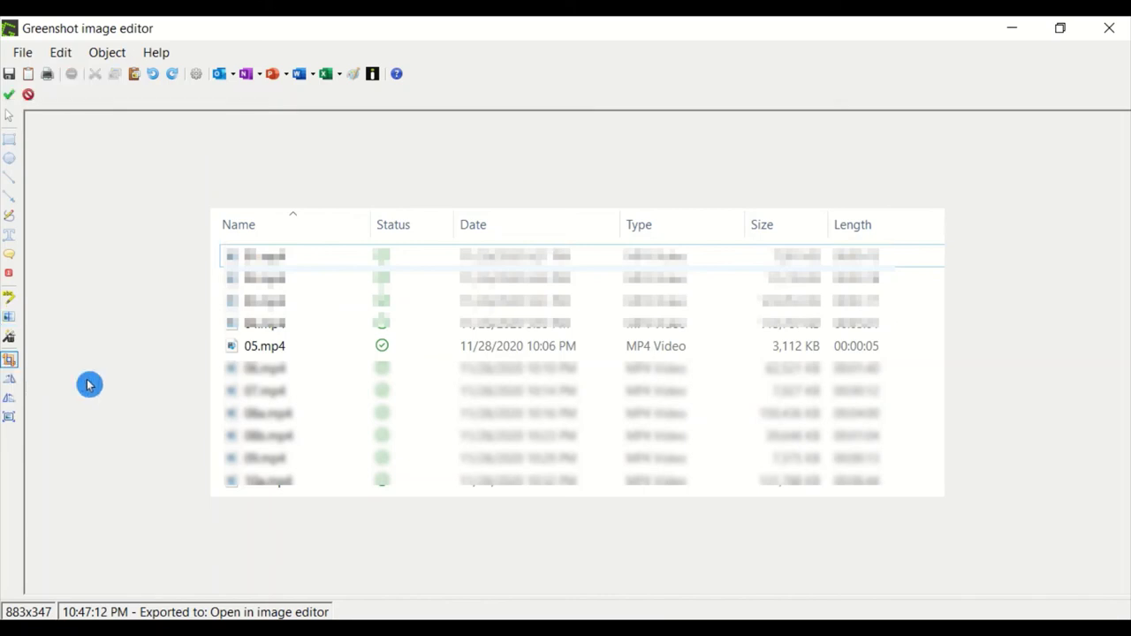
pyautogui.moveTo(303, 317); pyautogui.dragTo(747, 425)
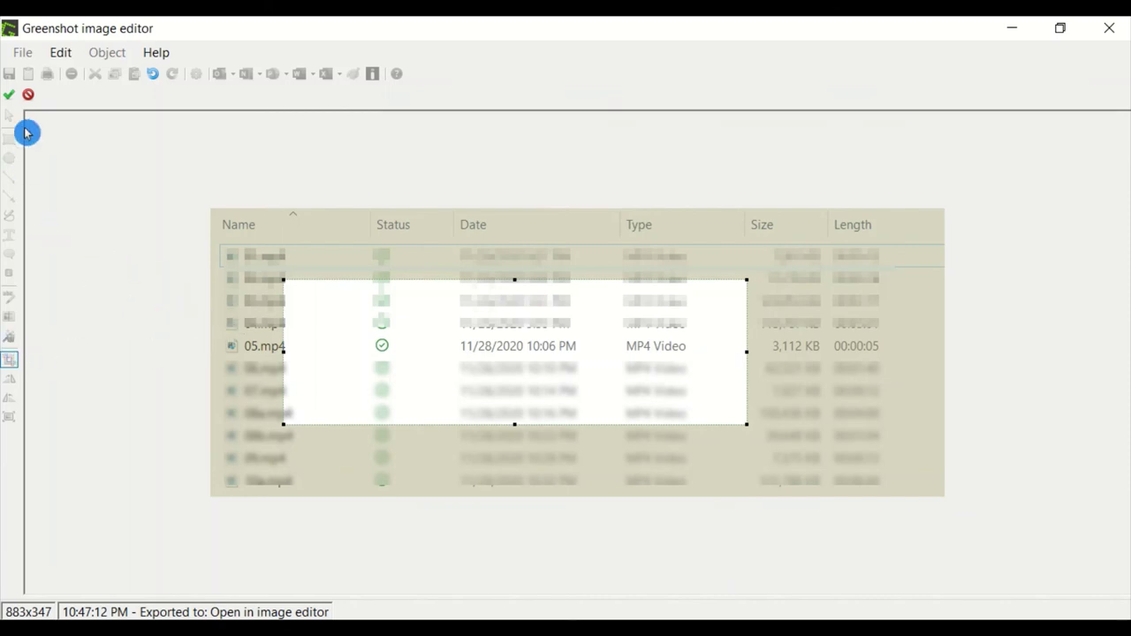
pyautogui.click(29, 97)
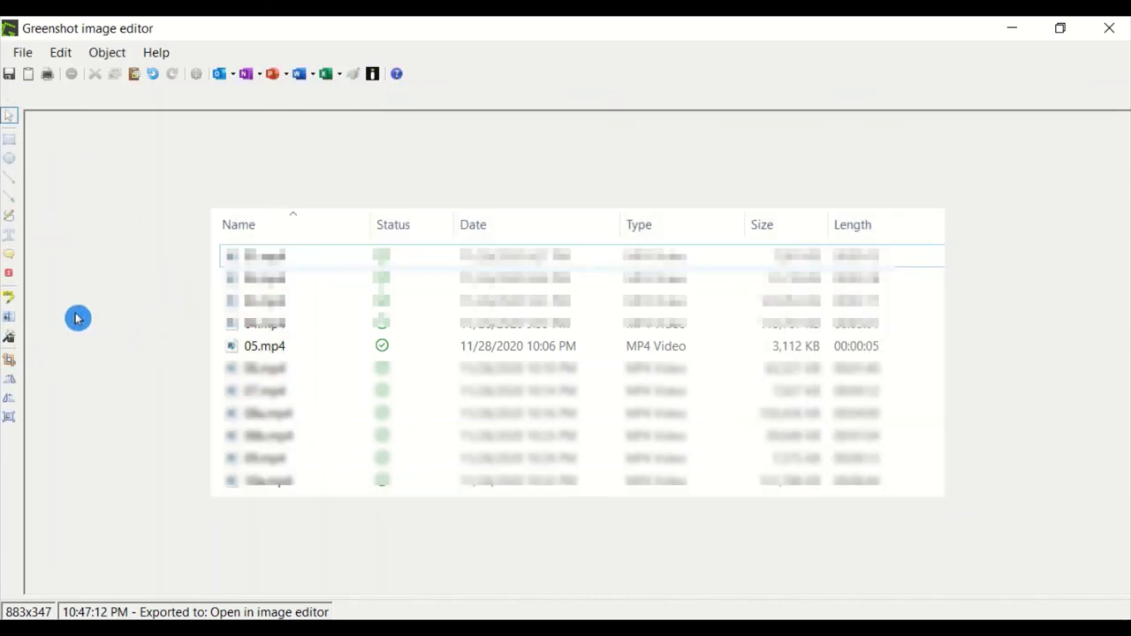
# Step: Try the Invert effect on the image and undo it
pyautogui.click(11, 341)
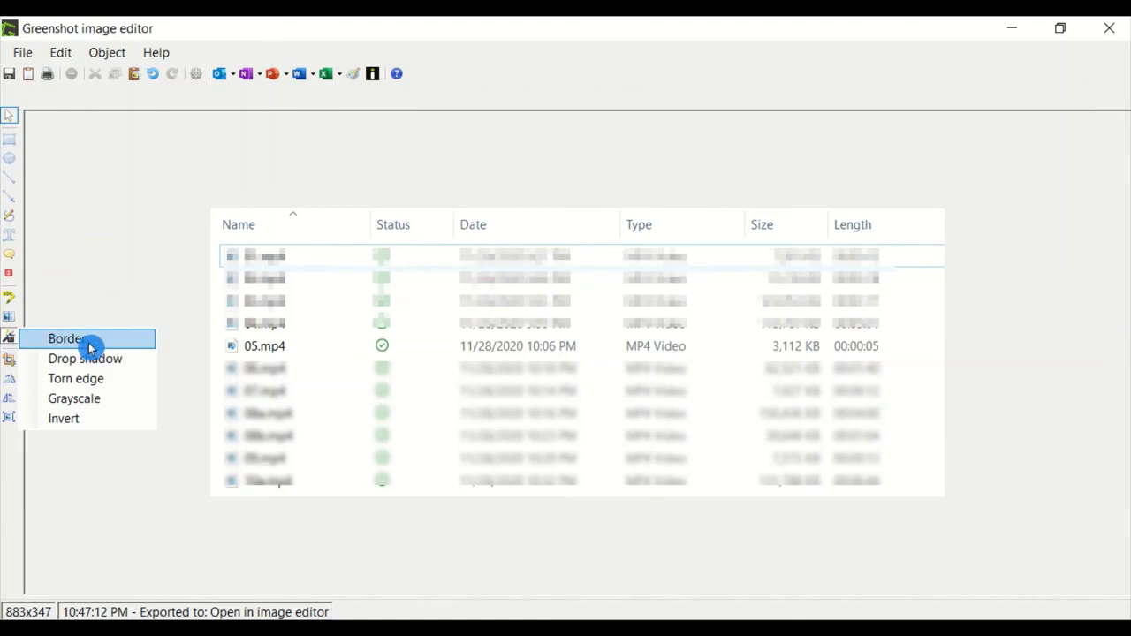
pyautogui.click(89, 425)
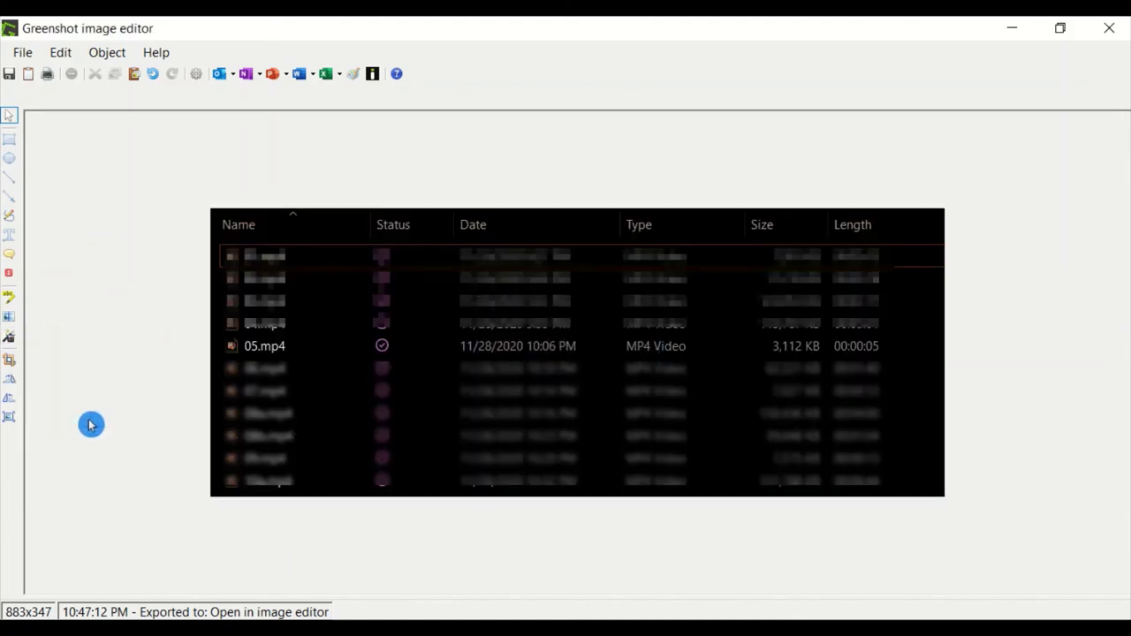
pyautogui.hotkey('ctrl', 'z')
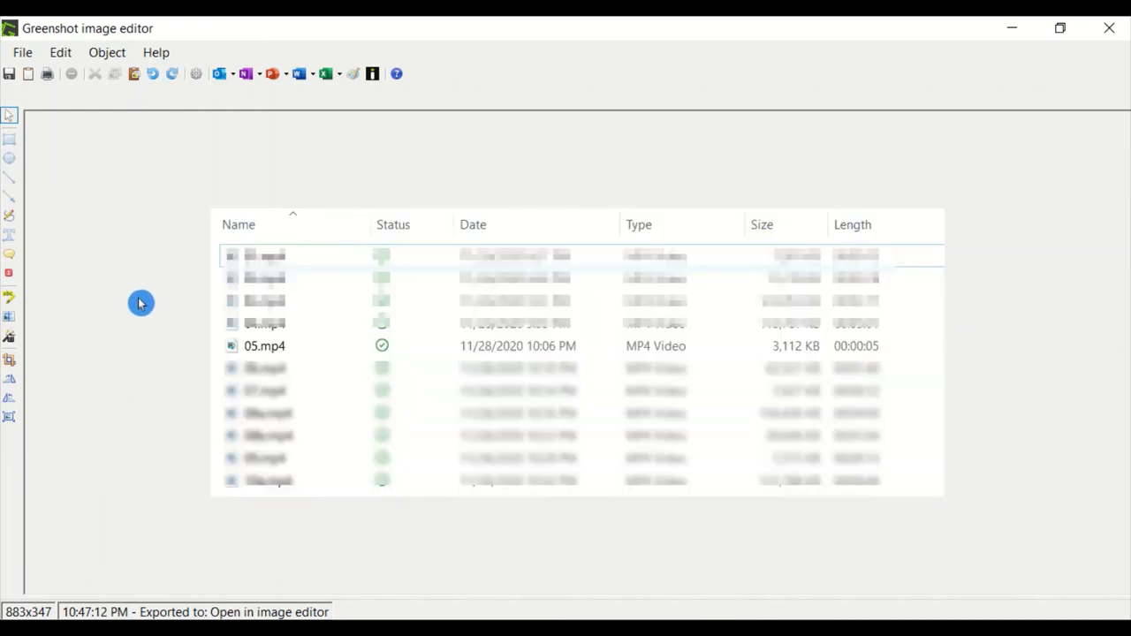
# Step: Draw a red rectangle with line thickness 4 over the Status and Date columns around row 05.mp4
pyautogui.click(25, 334)
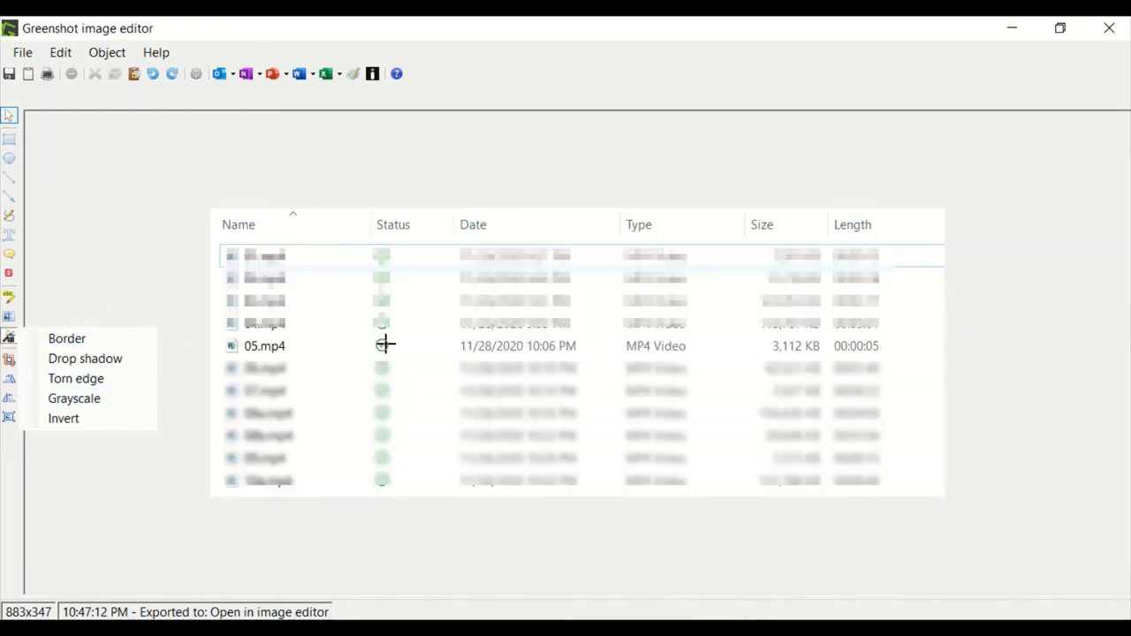
pyautogui.click(68, 220)
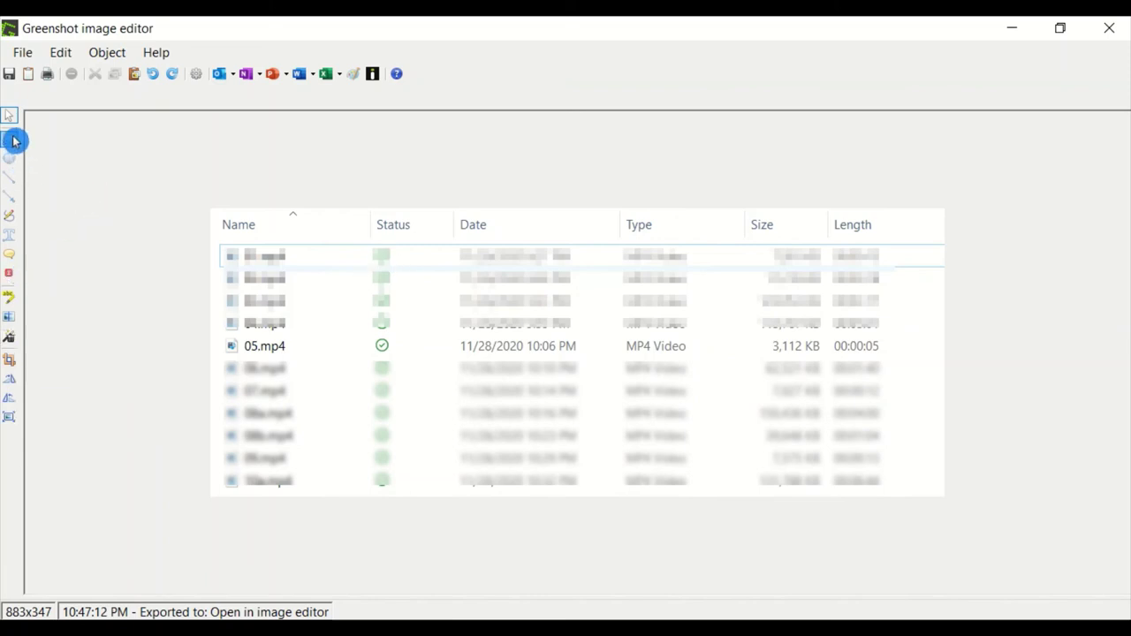
pyautogui.click(9, 139)
pyautogui.moveTo(345, 296); pyautogui.dragTo(568, 411)
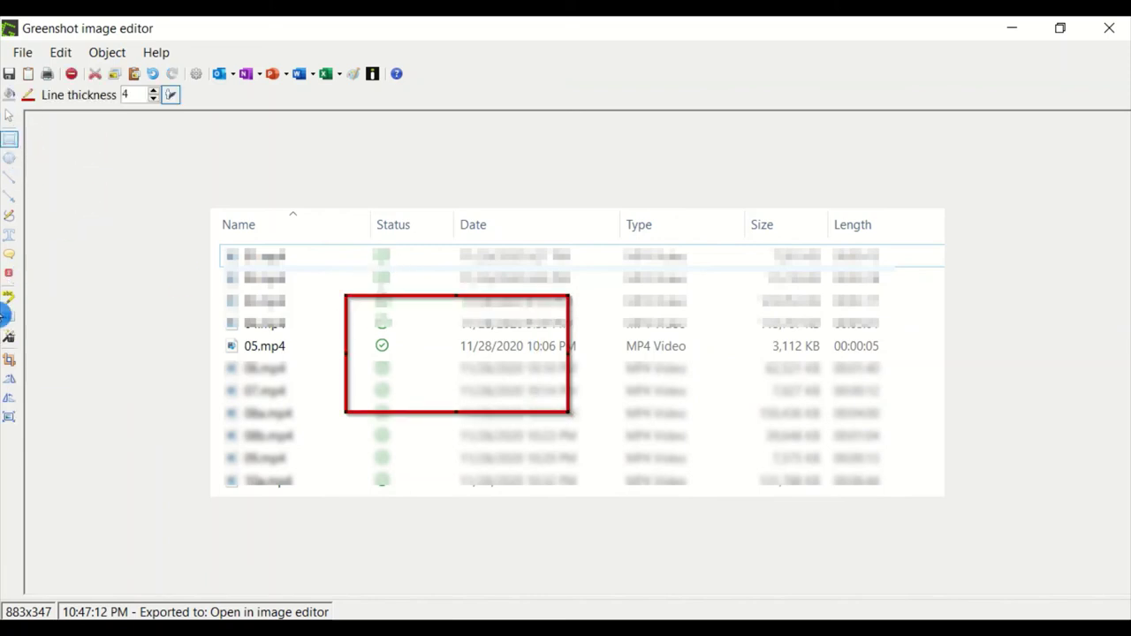
# Step: Try the Grayscale effect on the image with the red rectangle, and undo it
pyautogui.click(9, 315)
pyautogui.click(86, 400)
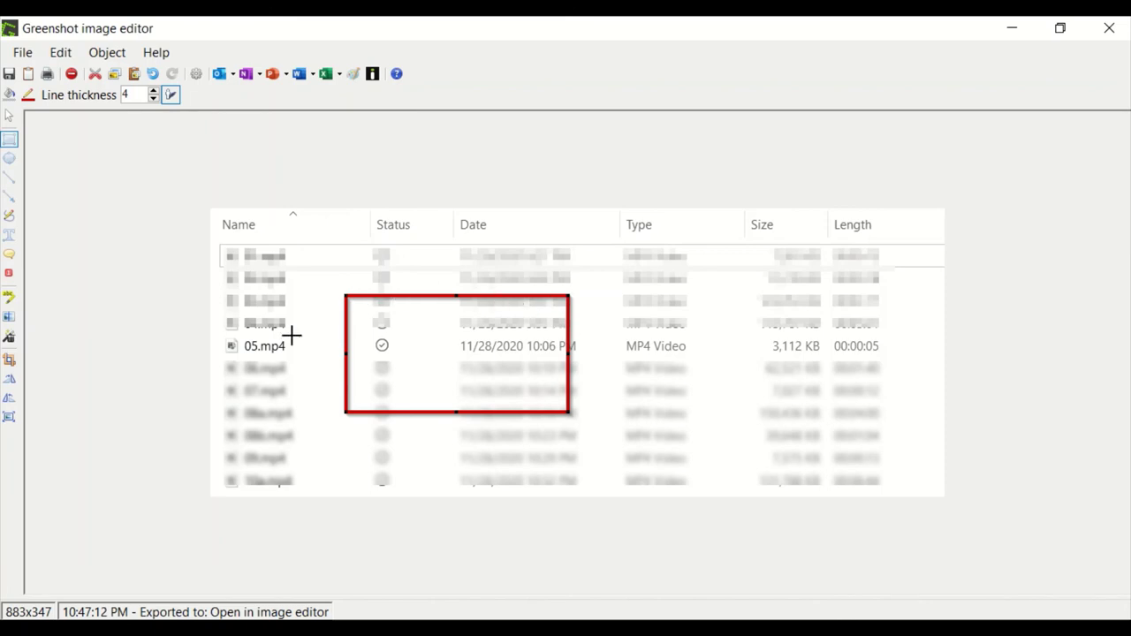
pyautogui.hotkey('ctrl', 'z')
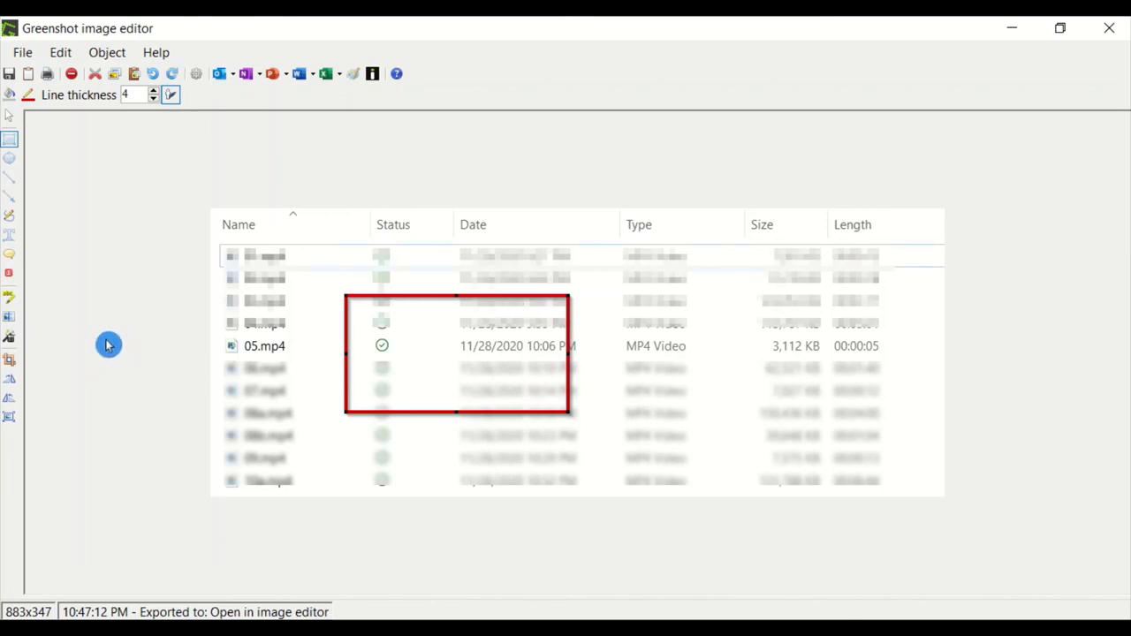
# Step: Try the Drop shadow effect on the image and undo it
pyautogui.click(11, 341)
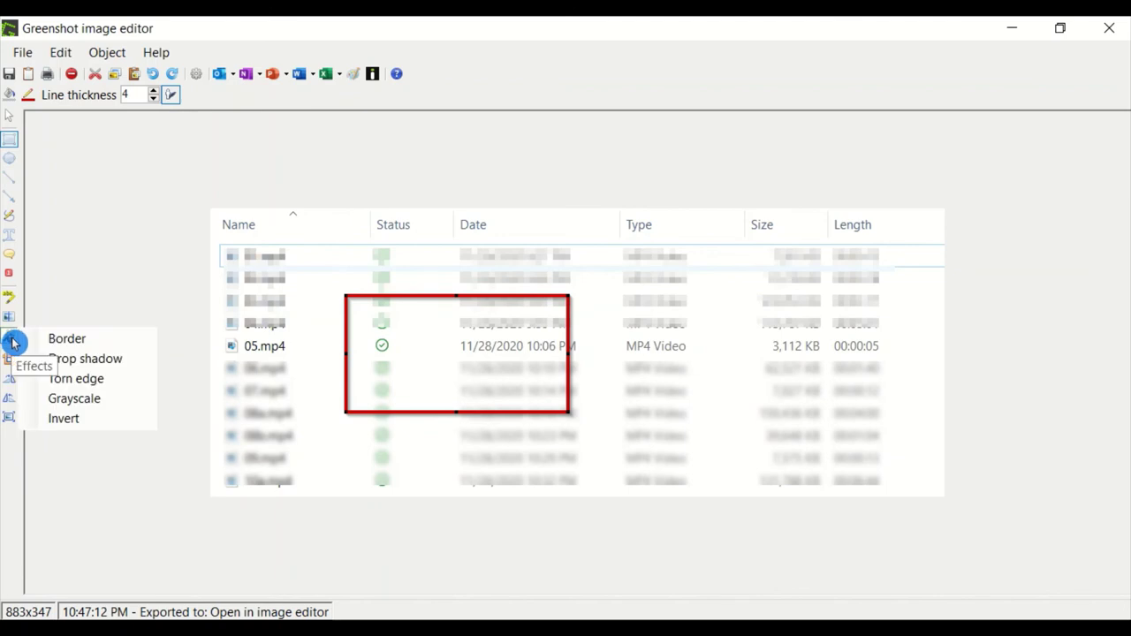
pyautogui.click(114, 362)
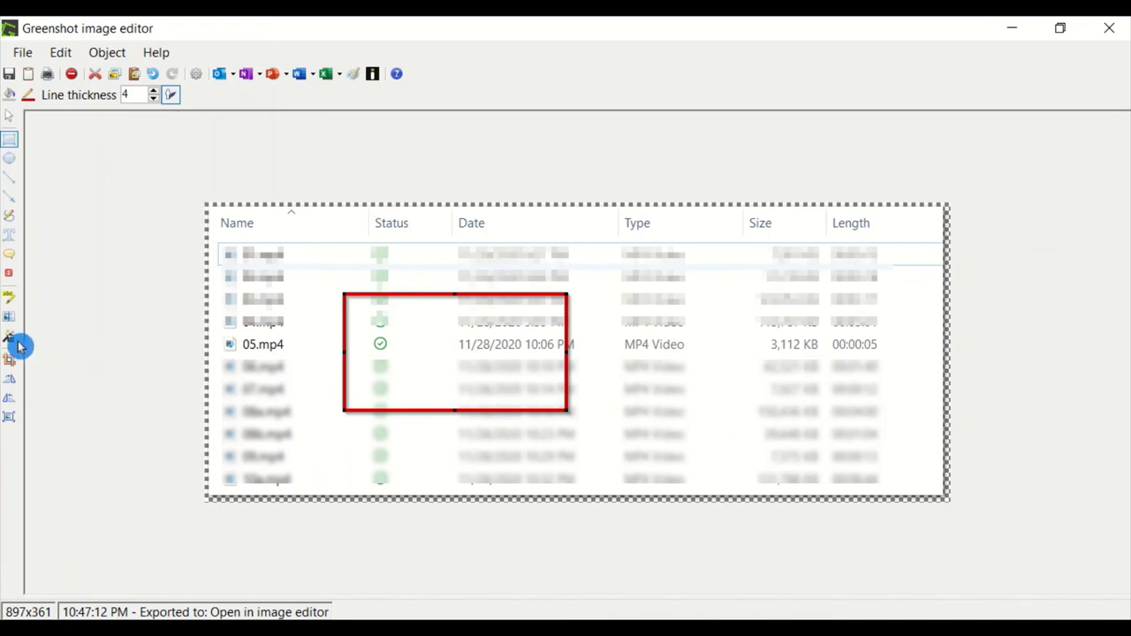
pyautogui.hotkey('ctrl', 'z')
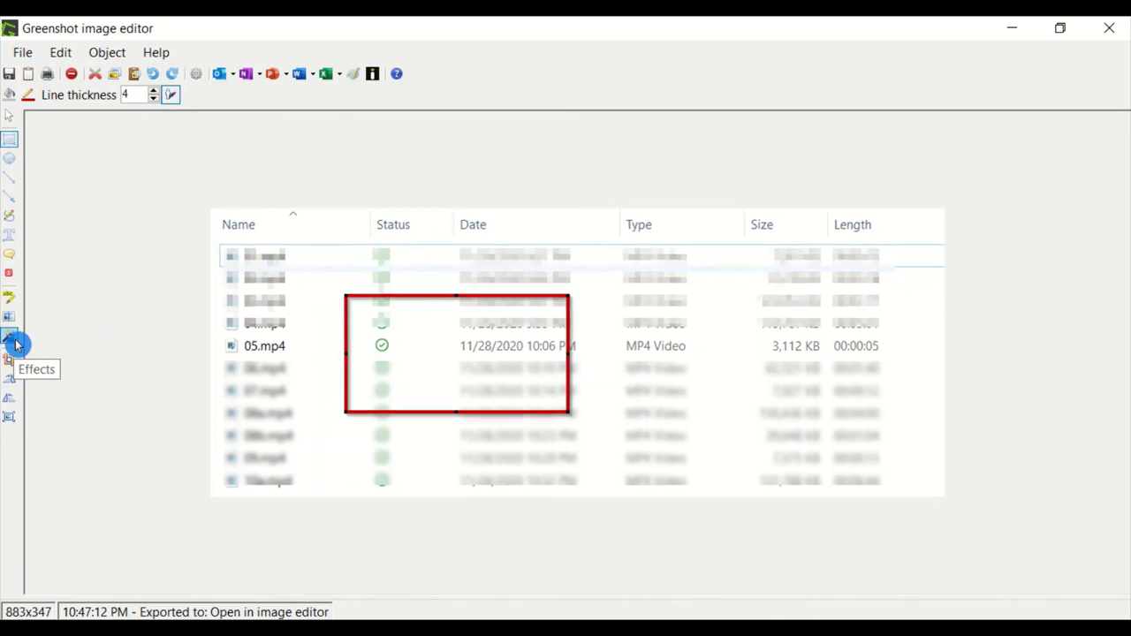
# Step: Try the Torn edge effect on all four sides of the image, adding the bottom and right sides, and undo it
pyautogui.click(15, 344)
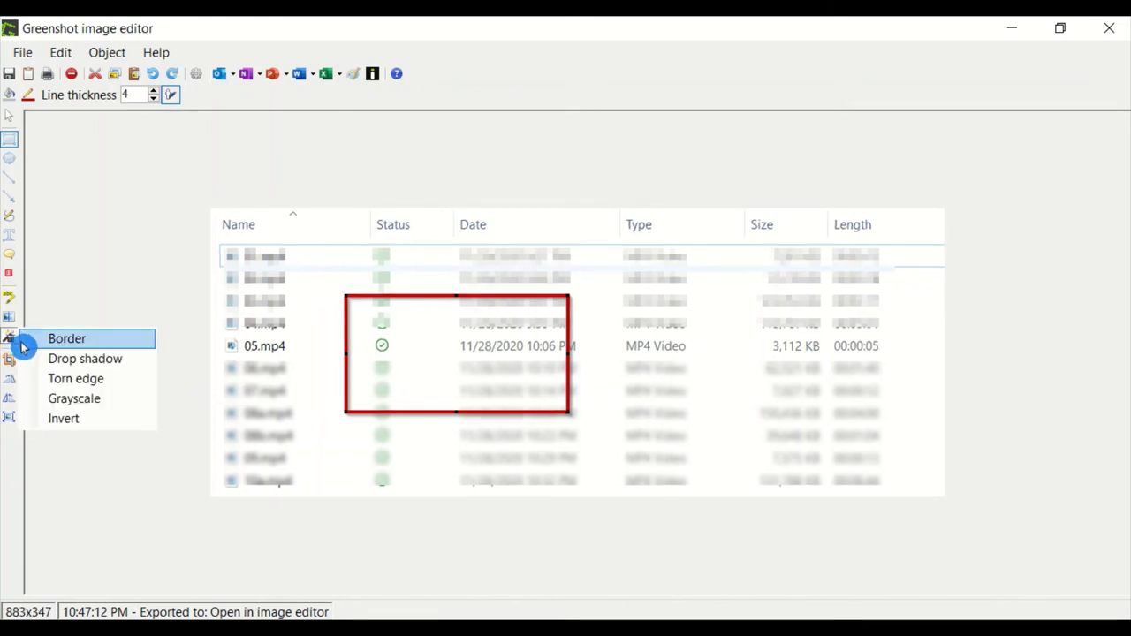
pyautogui.click(79, 385)
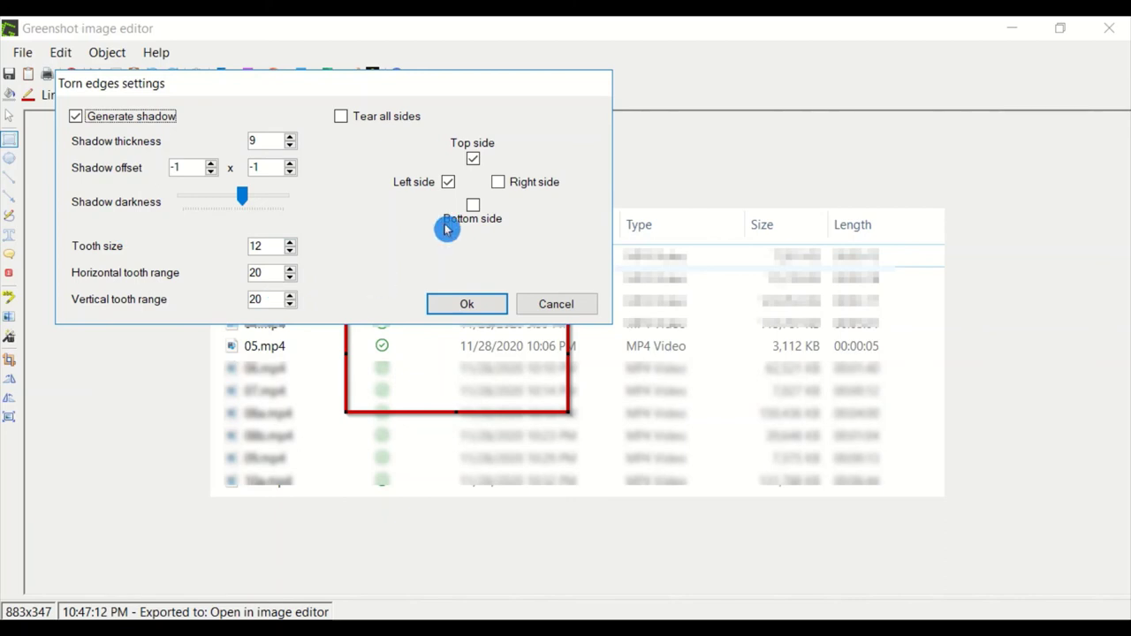
pyautogui.click(471, 212)
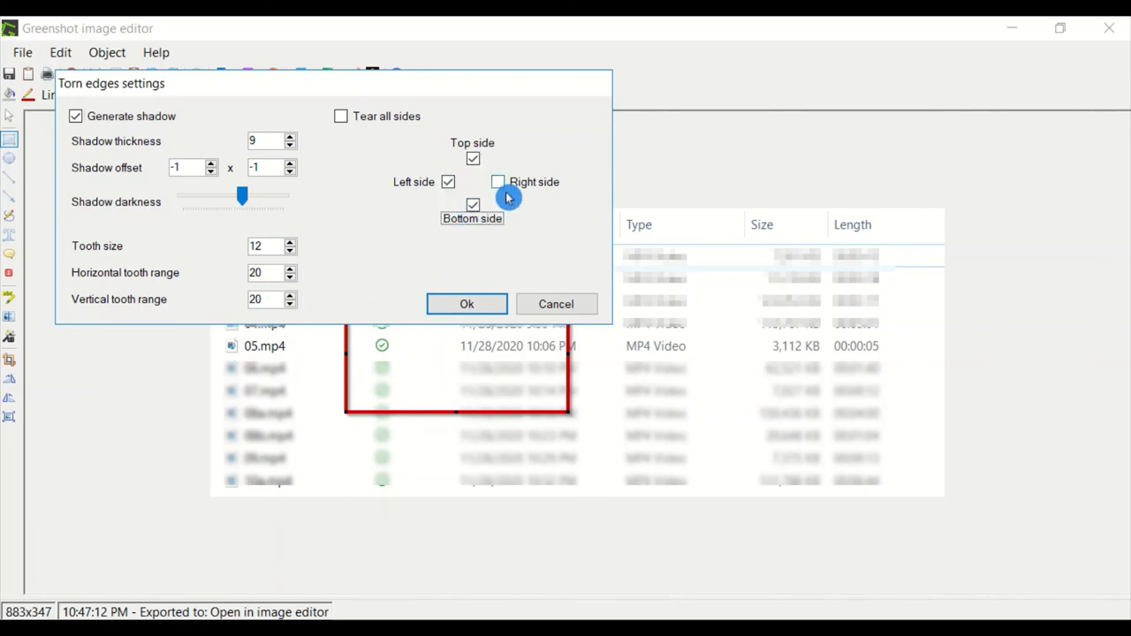
pyautogui.click(499, 182)
pyautogui.click(553, 305)
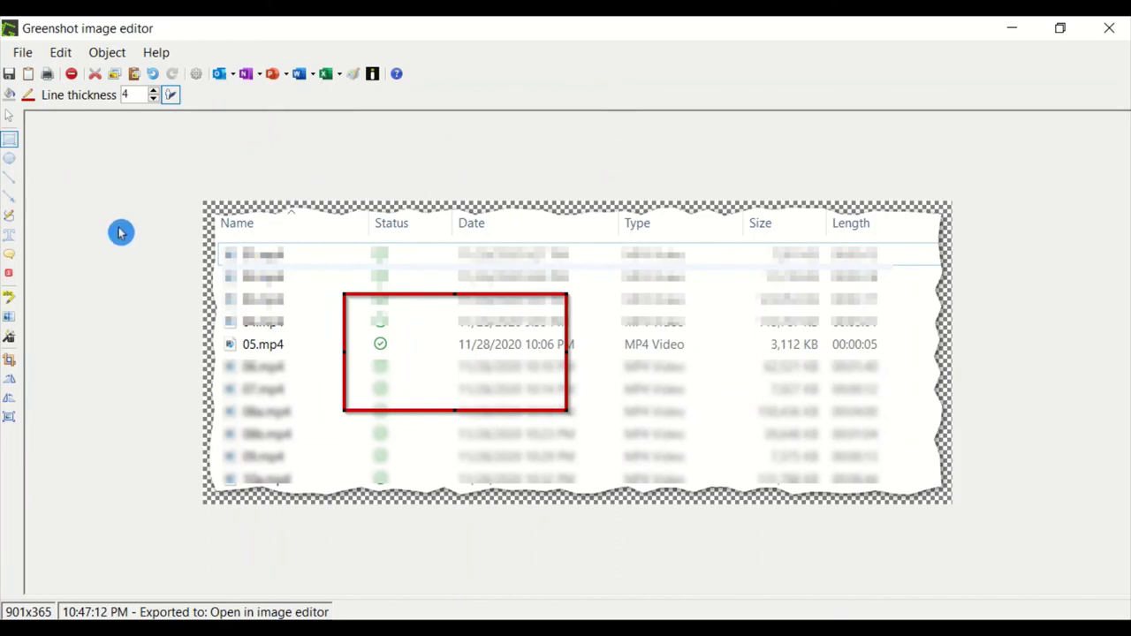
pyautogui.hotkey('ctrl', 'z')
# Step: Apply the Torn edge effect with a generated shadow to only the top and left sides of the image
pyautogui.click(11, 341)
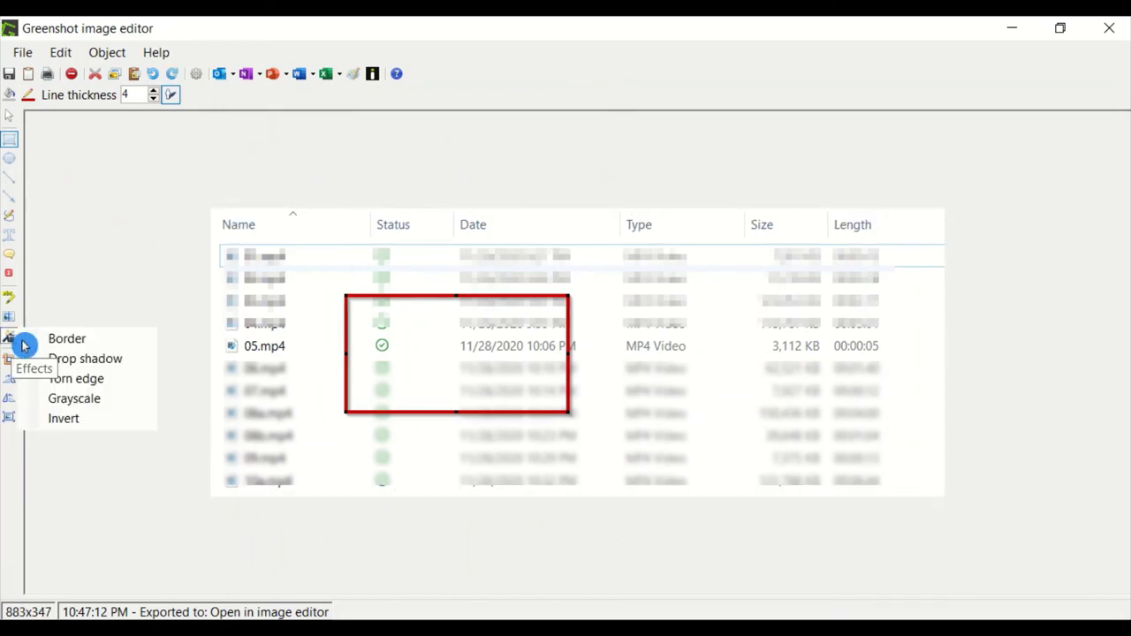
pyautogui.click(71, 382)
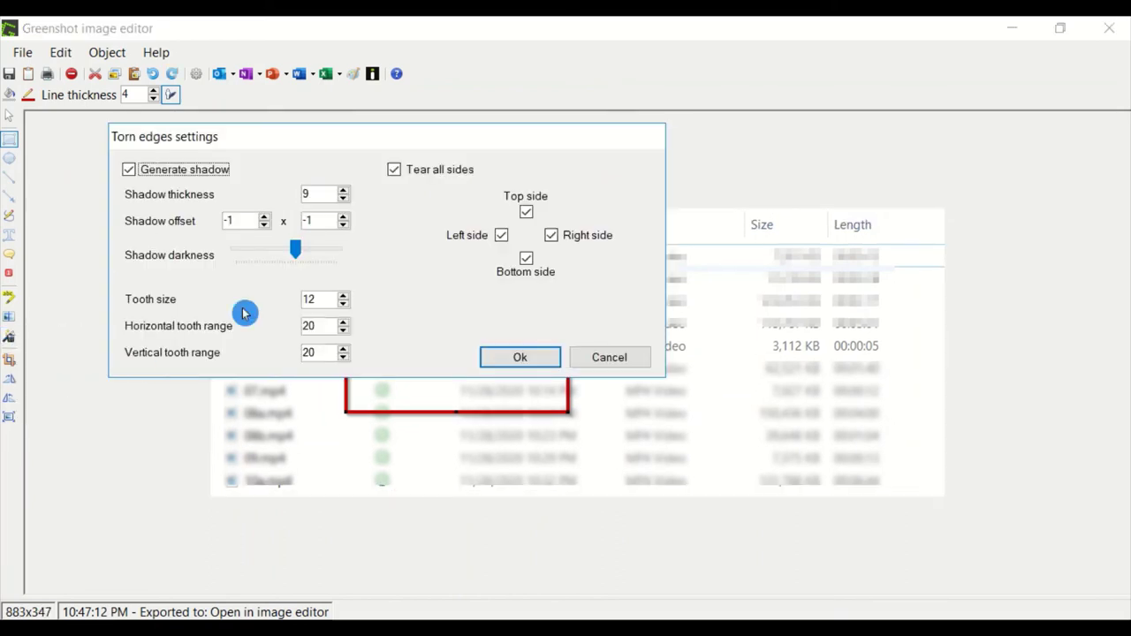
pyautogui.click(527, 257)
pyautogui.click(551, 236)
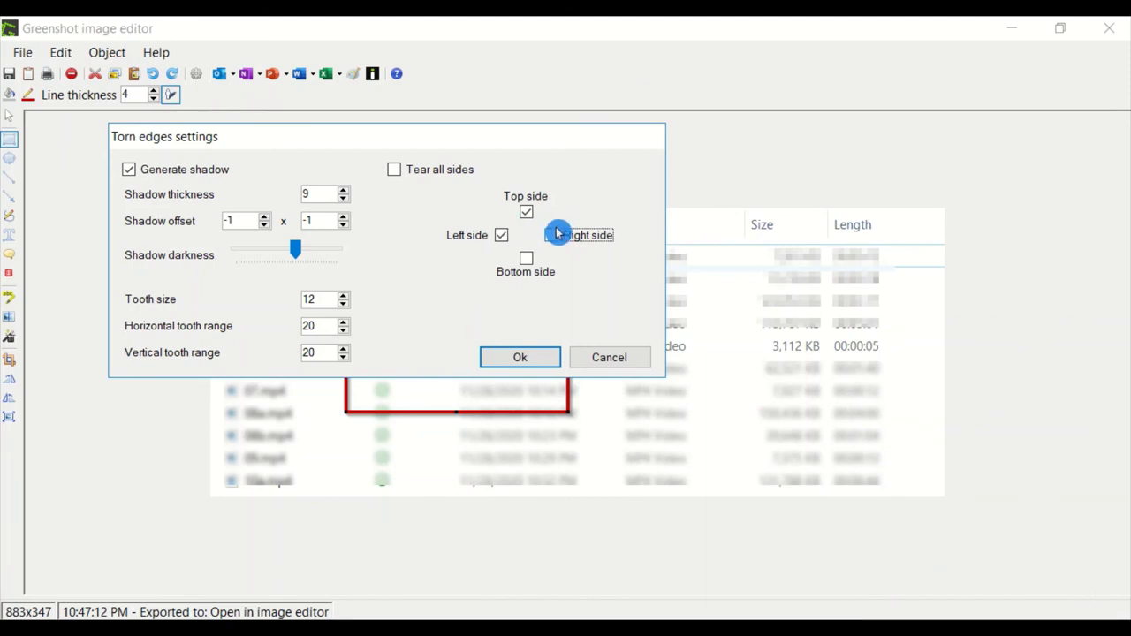
pyautogui.click(526, 213)
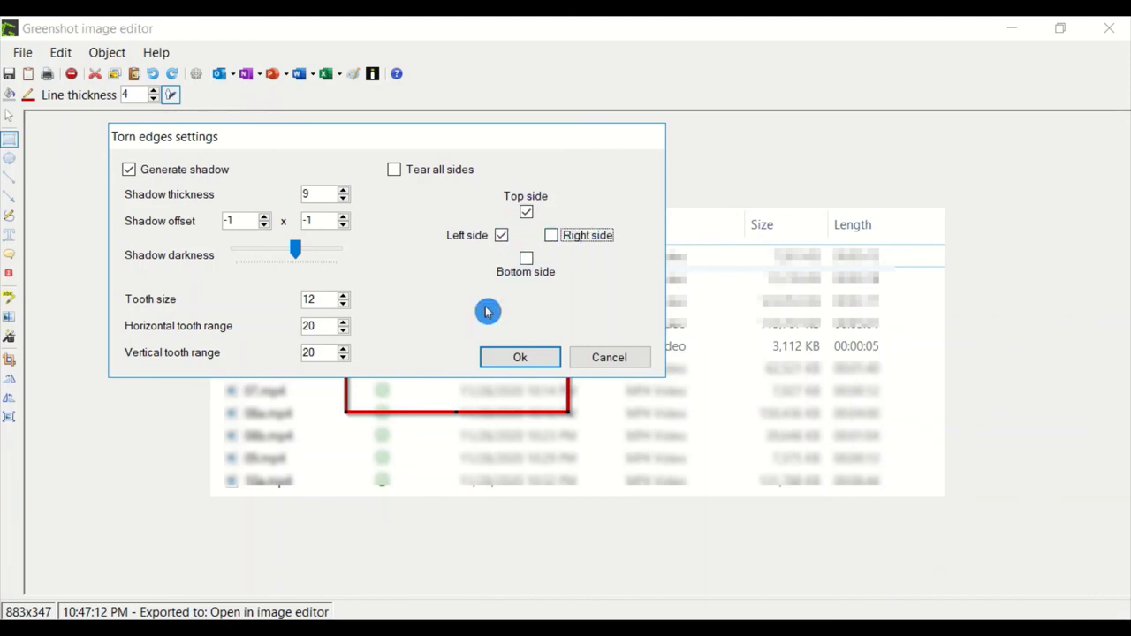
pyautogui.click(519, 355)
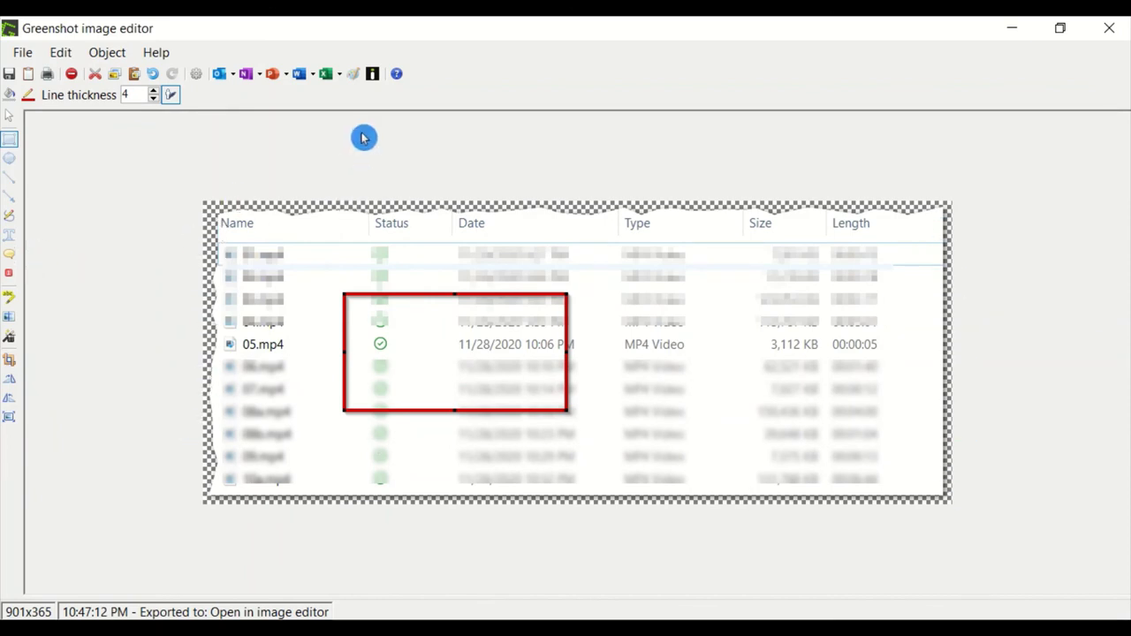
pyautogui.click(10, 338)
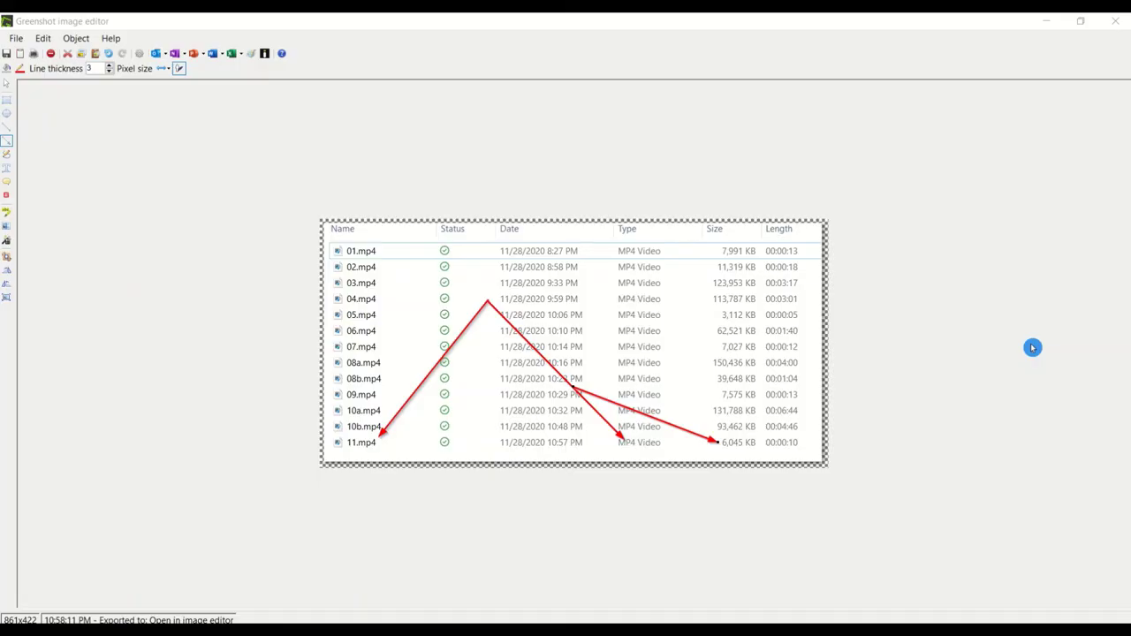
# Step: Copy the file list image with the red arrows to the clipboard and switch to a new Outlook email message
pyautogui.click(20, 54)
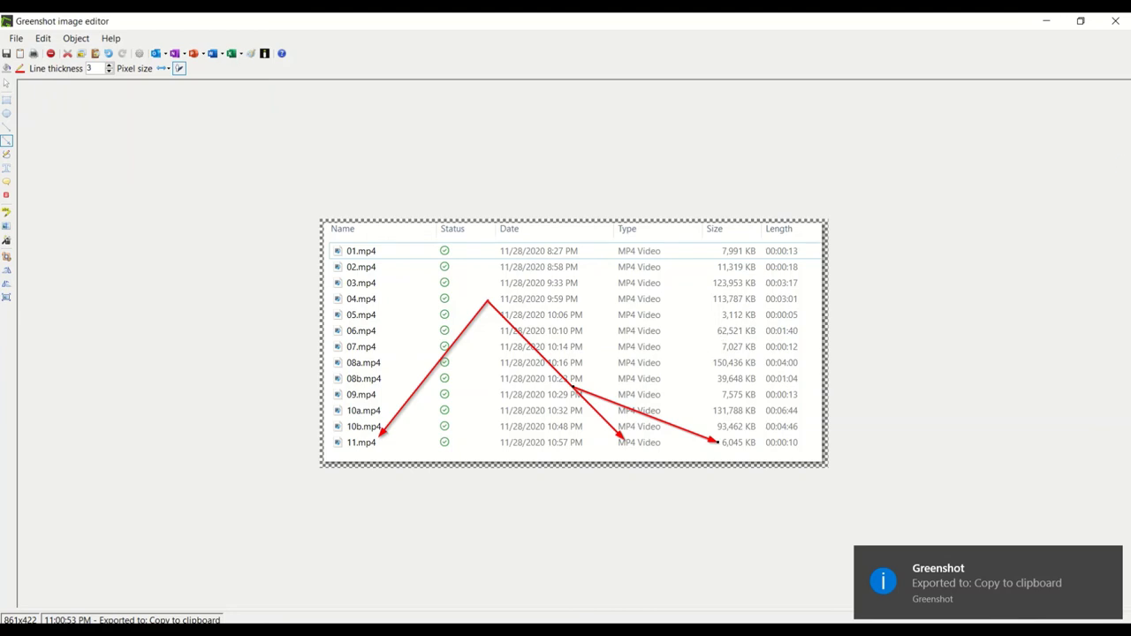
pyautogui.moveTo(1129, 136); pyautogui.dragTo(770, 140)
pyautogui.click(870, 135)
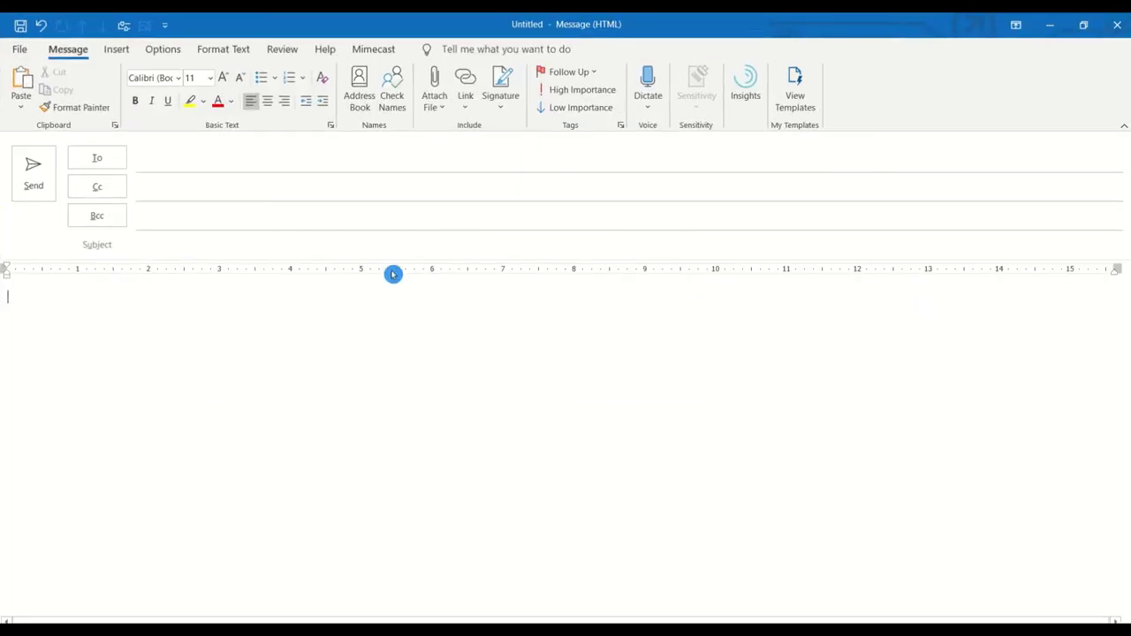
# Step: Enter the subject "sfdsdfsddsf" and the placeholder recipient "s" in the new email
pyautogui.click(362, 245)
pyautogui.write('sfdsdfsddsf')
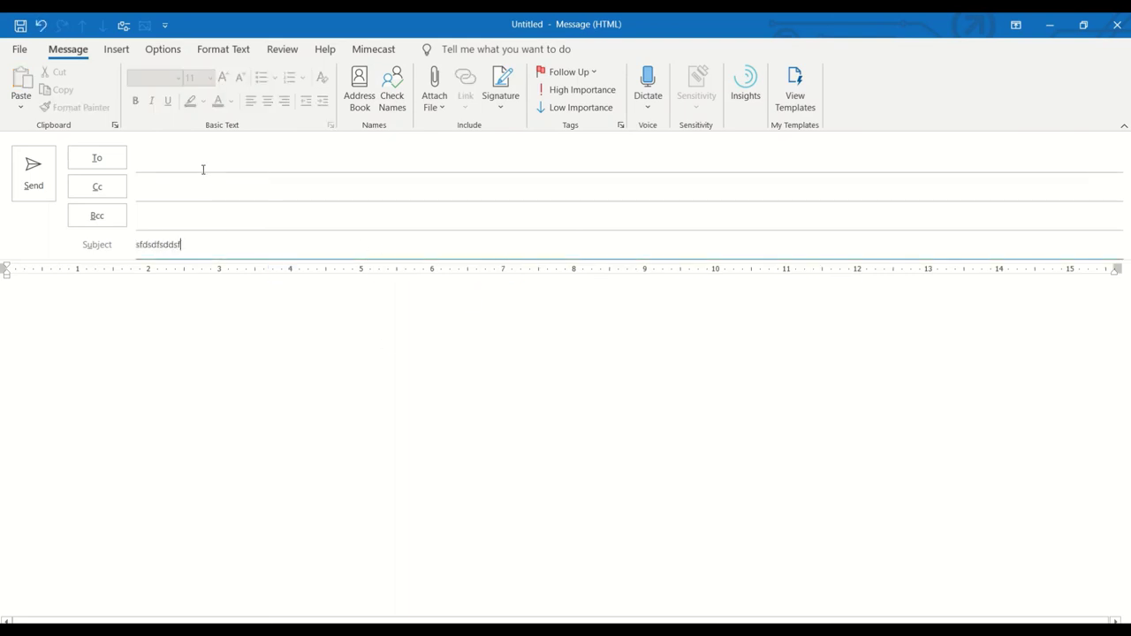
pyautogui.click(204, 167)
pyautogui.write('s')
# Step: Write the message body lines "Sdf sadf sadfsad fsfdsafd" and "Dfasdfdsfs", leaving space below for a figure
pyautogui.click(389, 379)
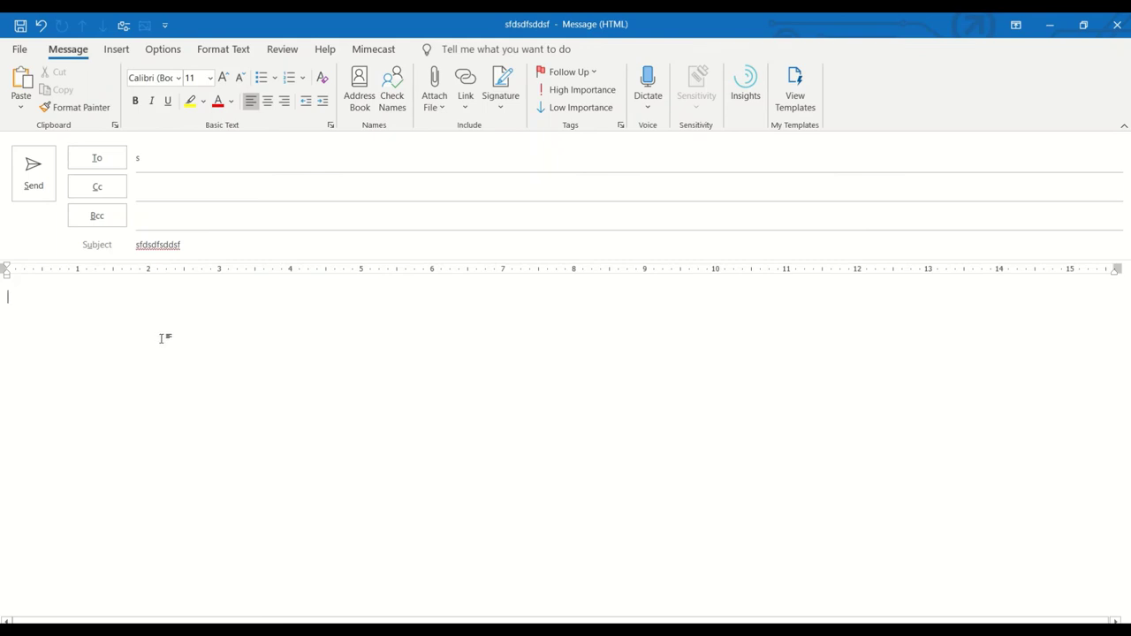
pyautogui.click(163, 338)
pyautogui.write('Sdf sadf sadfsad fsfdsafd')
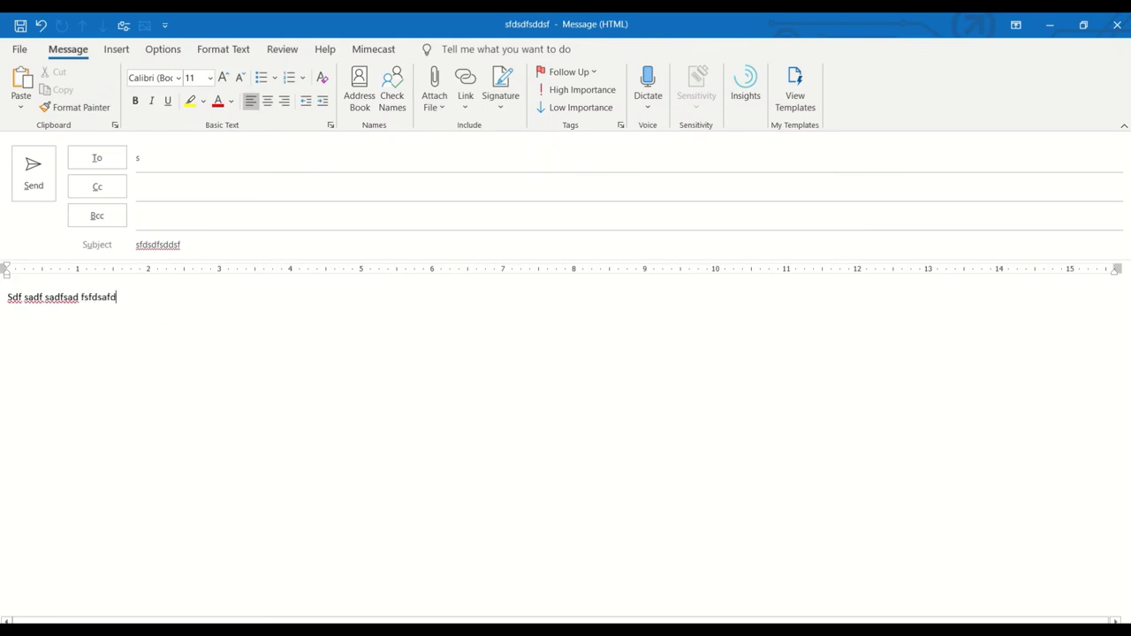
pyautogui.write(' Dfas')
pyautogui.press('Return')
pyautogui.press('Return')
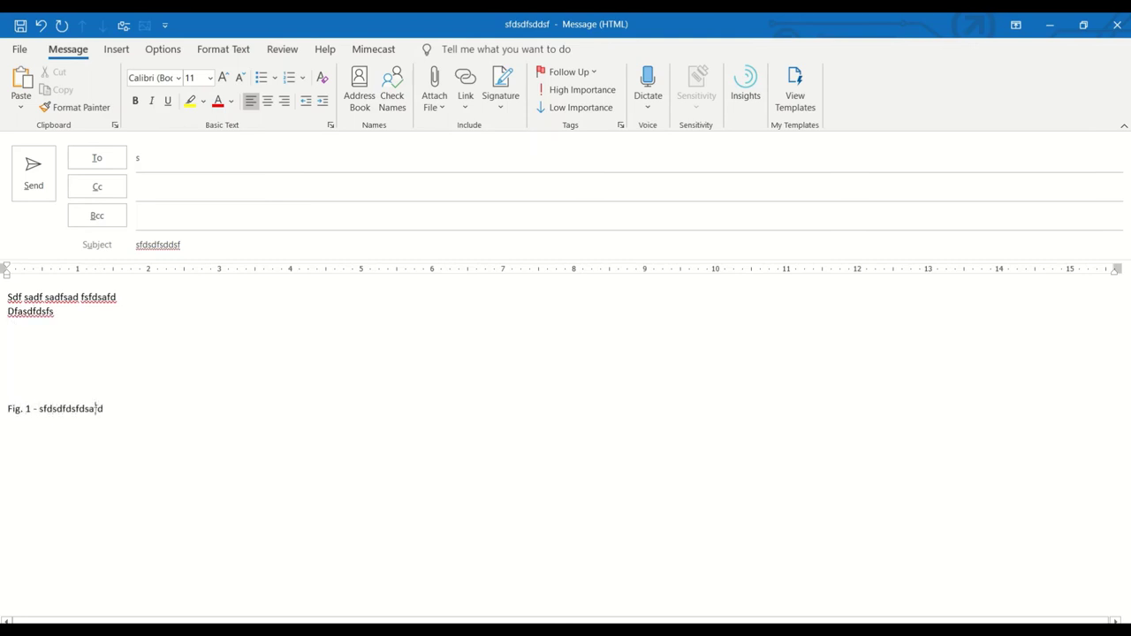
# Step: Complete the caption "Fig. 1 – sfdsdfdsfdsafds" and paste the copied image beneath it, indented one tab stop
pyautogui.write('s')
pyautogui.press('Return')
pyautogui.hotkey('ctrl', 'v')
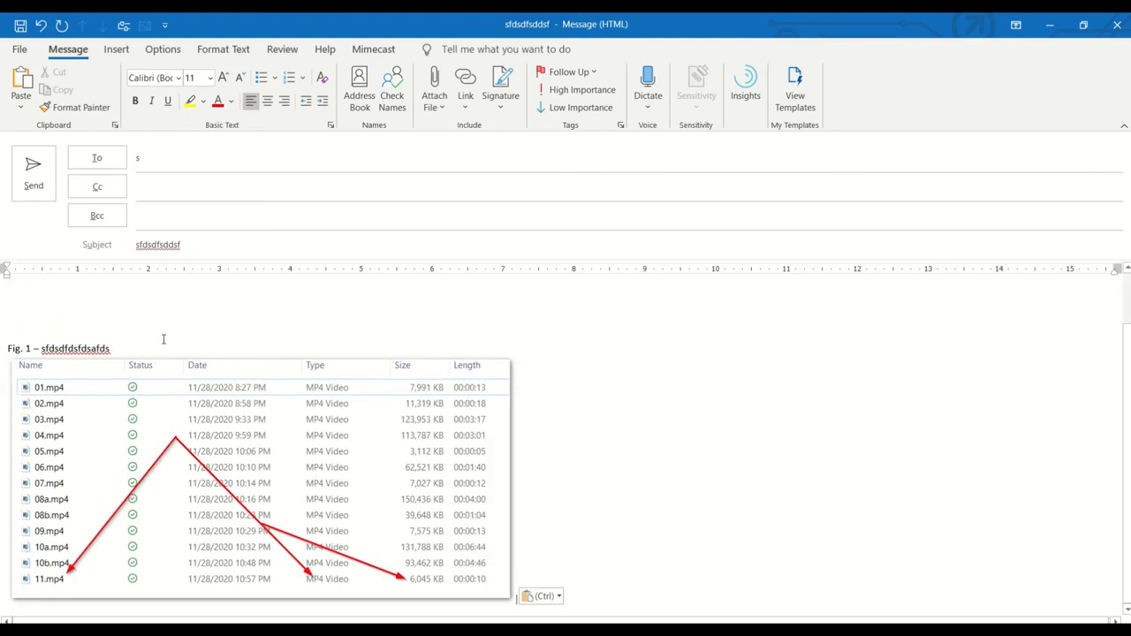
pyautogui.press('Tab')
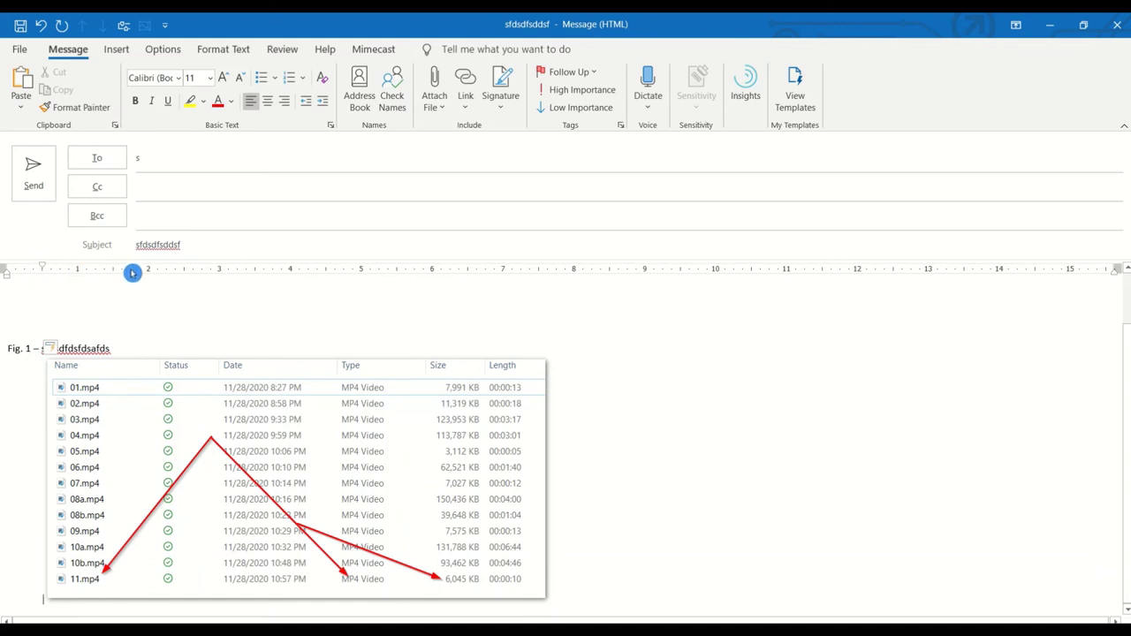
# Step: Extend the body line "Dfasdfdsfs" with "fdadf sds (Fig. 1)." so that it refers to the first figure
pyautogui.click(126, 300)
pyautogui.write('Dfasdfdsfs')
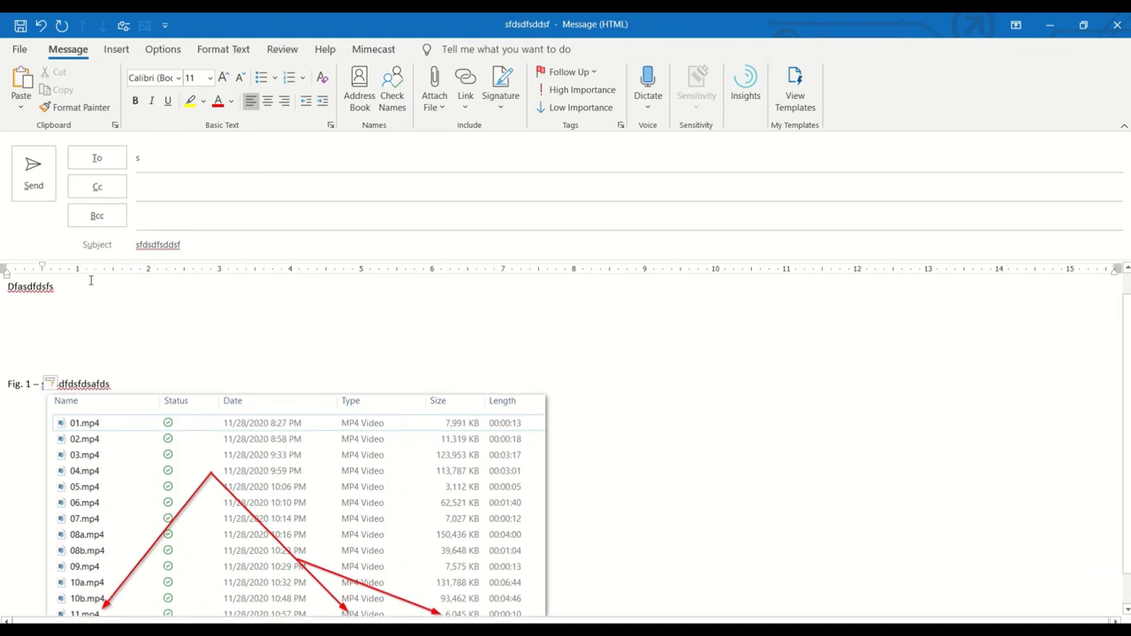
pyautogui.write('Sdf sadf sadfsad fsfdsafd')
pyautogui.press('Return')
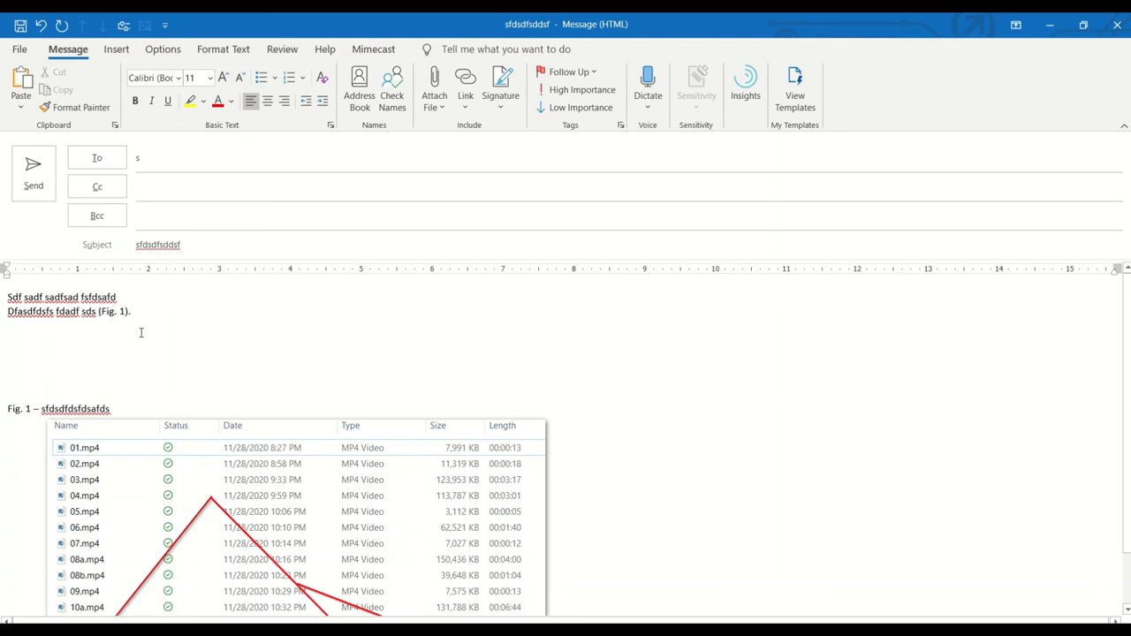
# Step: Add a second body paragraph with the lines "Sdfsdf dsasdff sf sd fds f" and "Asdfsdf sd fdss df (Fig. 2)" above the figure caption
pyautogui.scroll(-1, 157, 411)
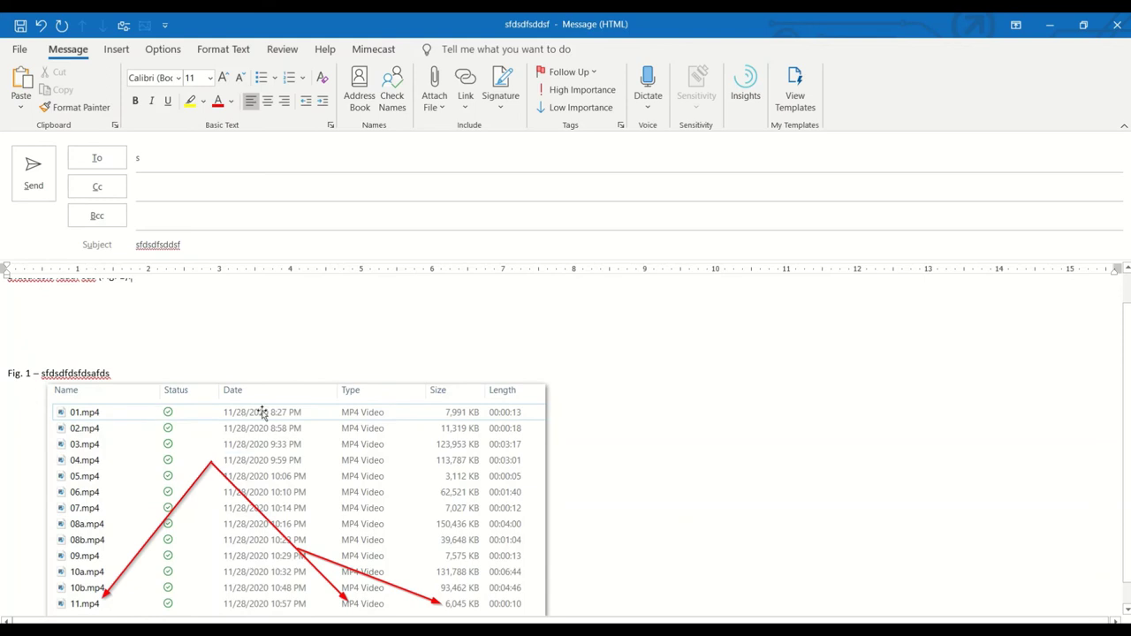
pyautogui.scroll(-1, 369, 512)
pyautogui.scroll(2, 115, 397)
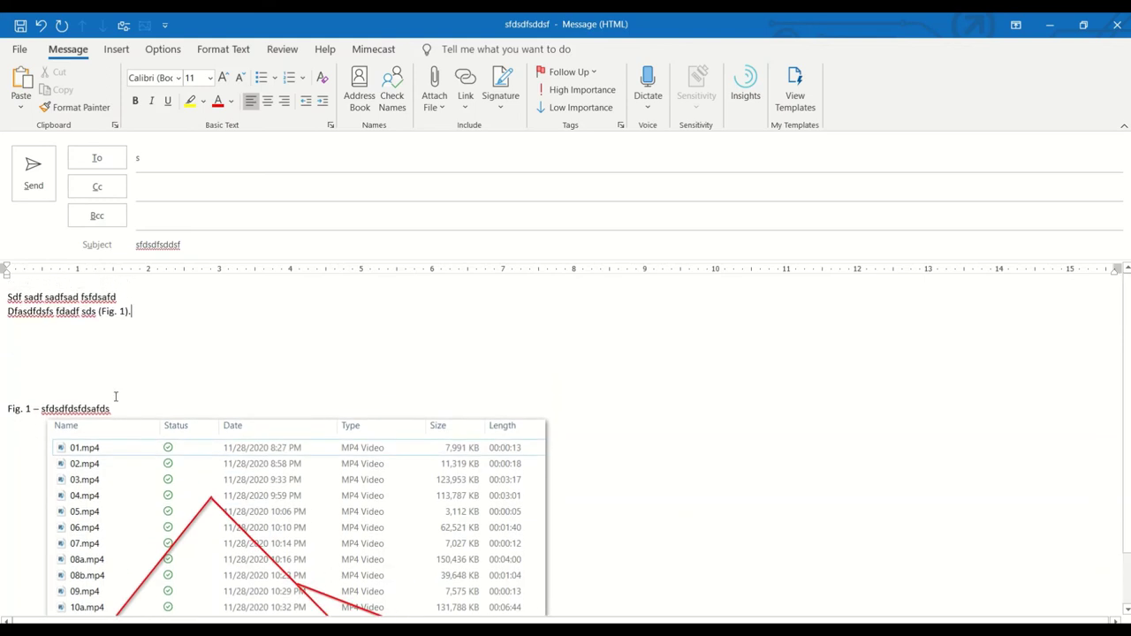
pyautogui.write('sdf dsasdff sf sd fds f')
pyautogui.press('Return')
pyautogui.write('asdfsdf sd fd')
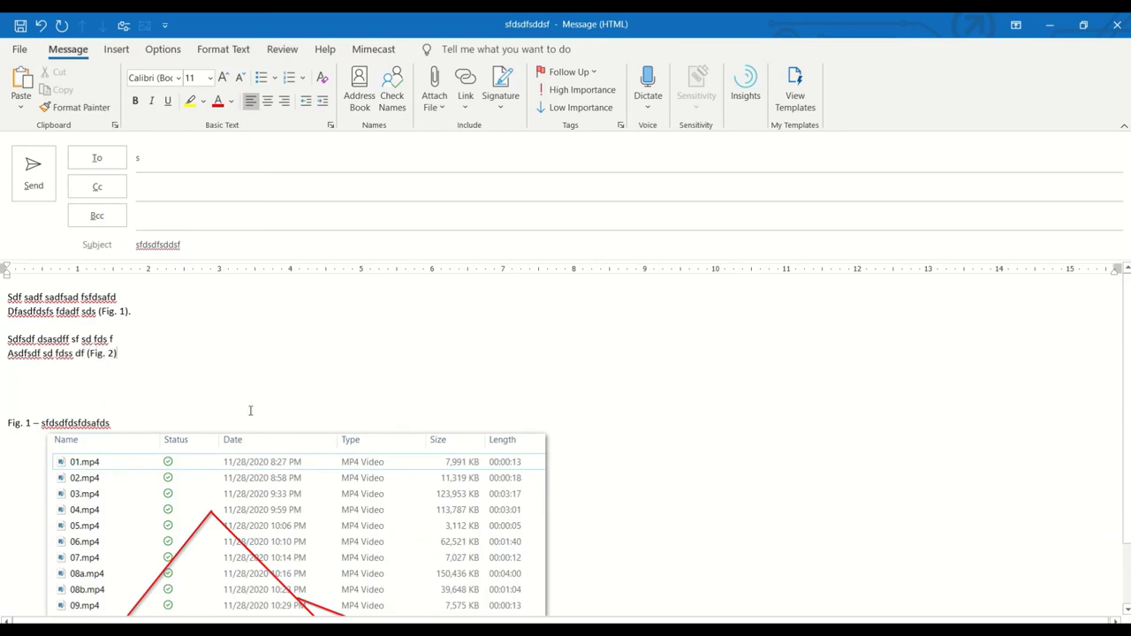
pyautogui.scroll(-2, 284, 490)
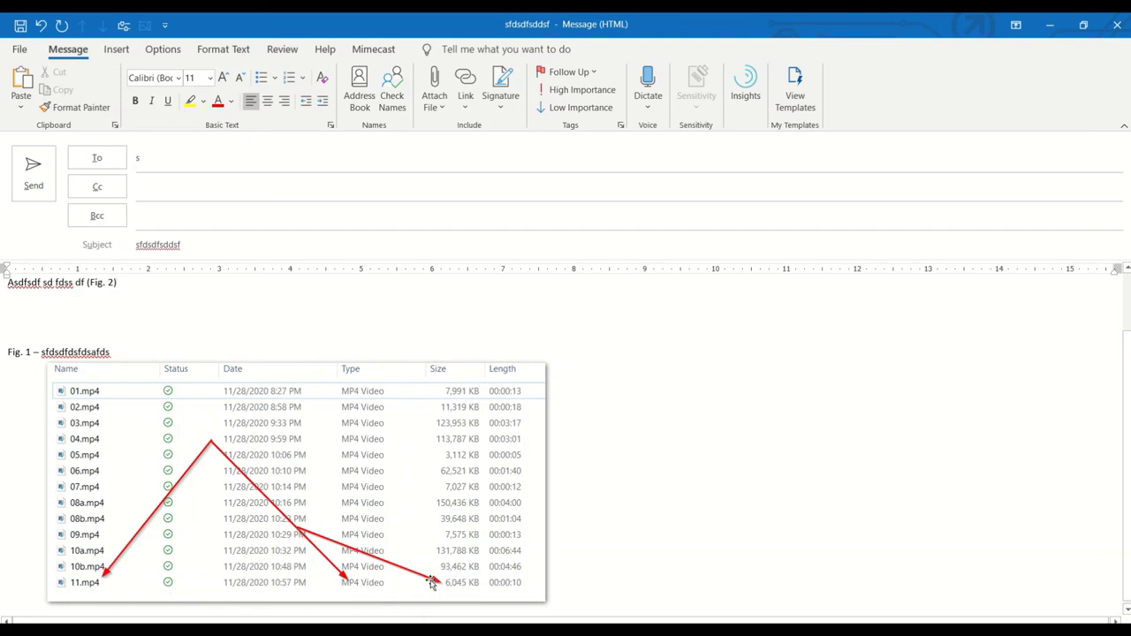
pyautogui.scroll(2, 157, 395)
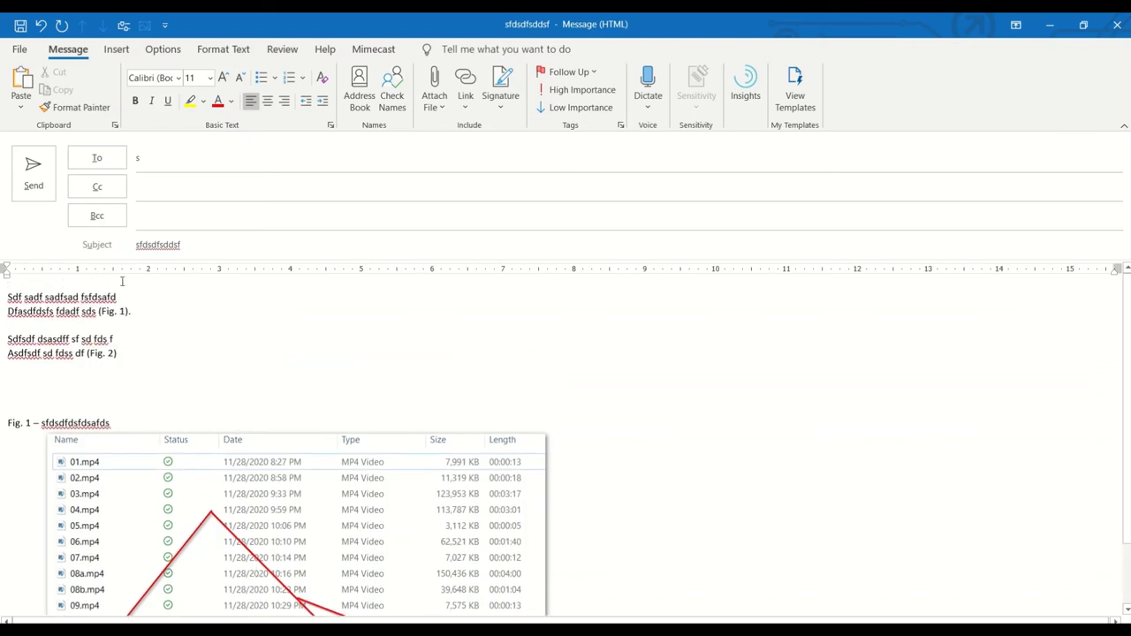